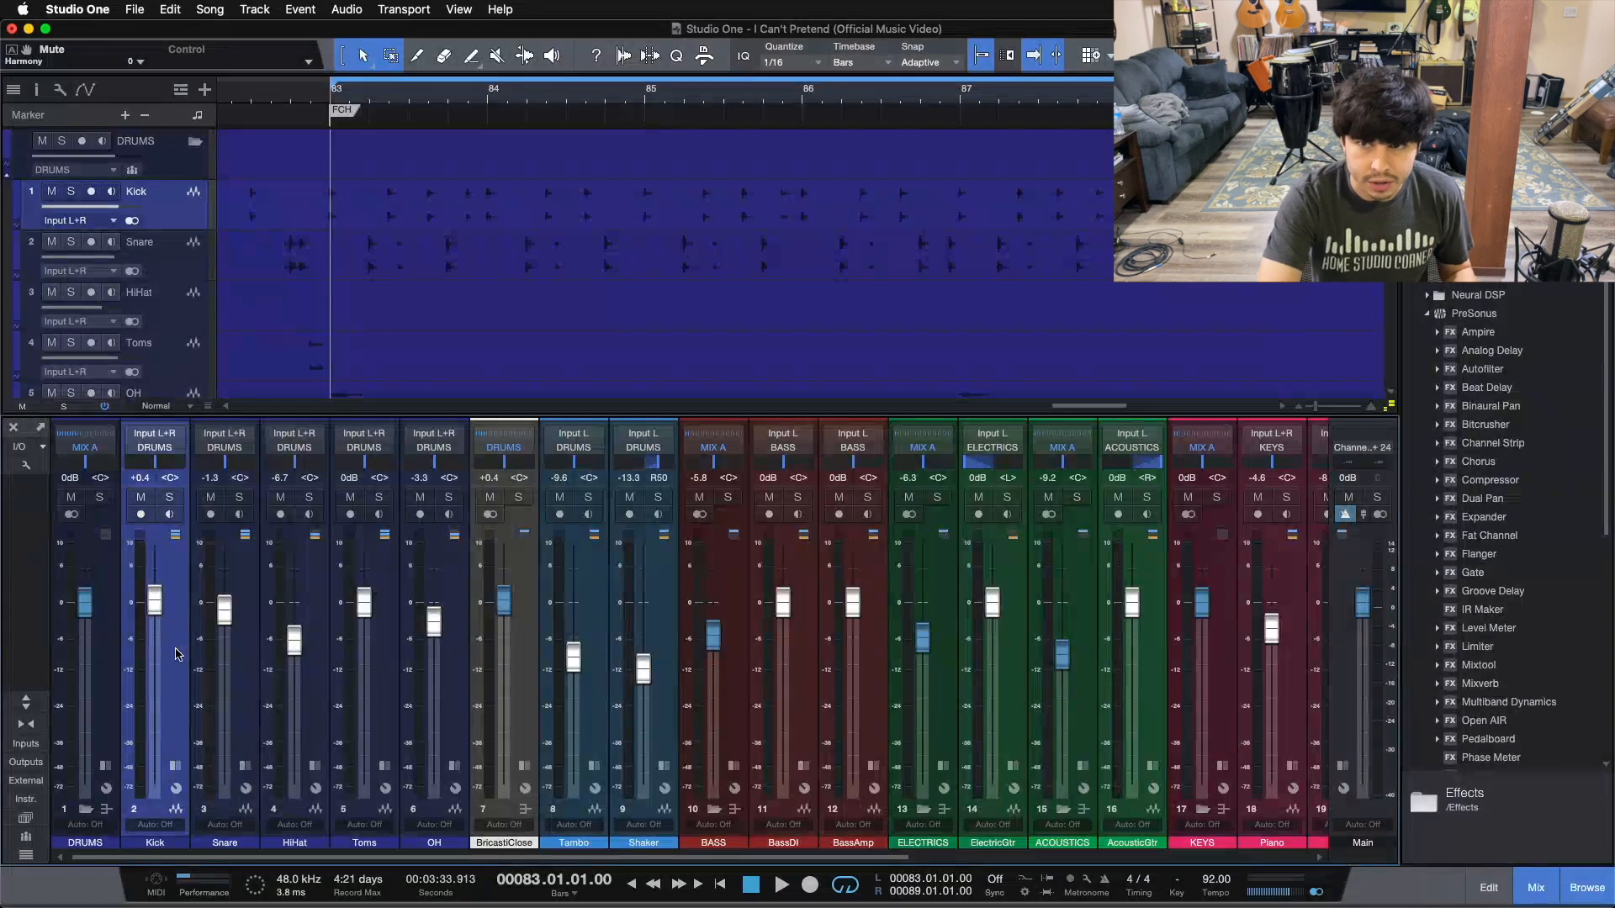
Play the full mix, audition the soloed DRUMS bus without Tambo and Shaker, and clear the solos
key("space")
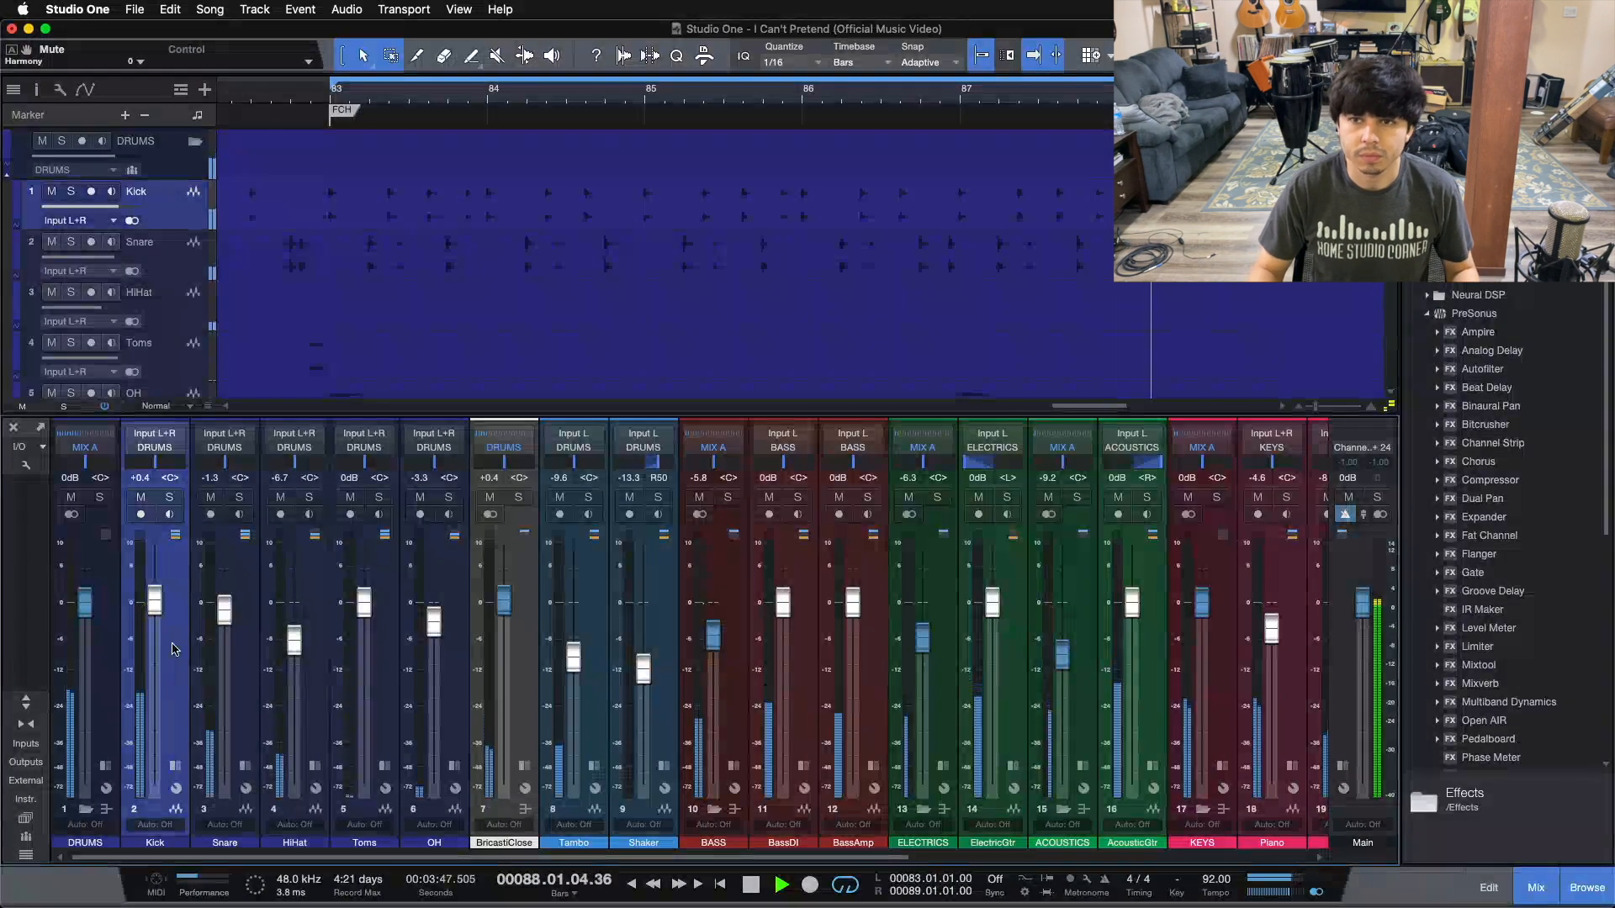
left_click(99, 497)
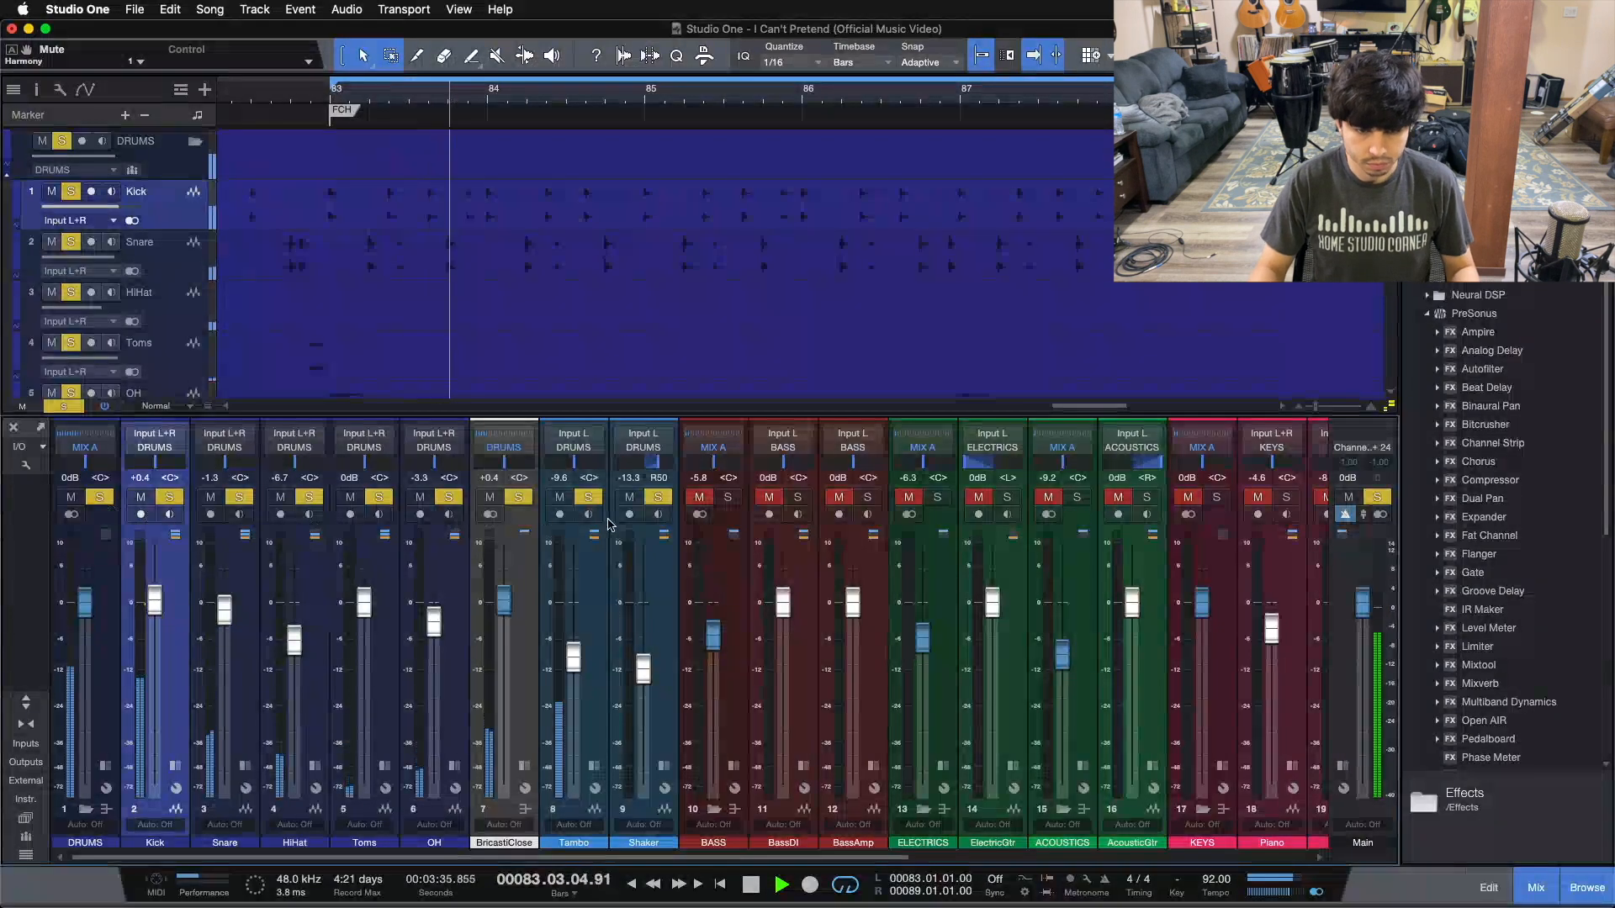
left_click(588, 497)
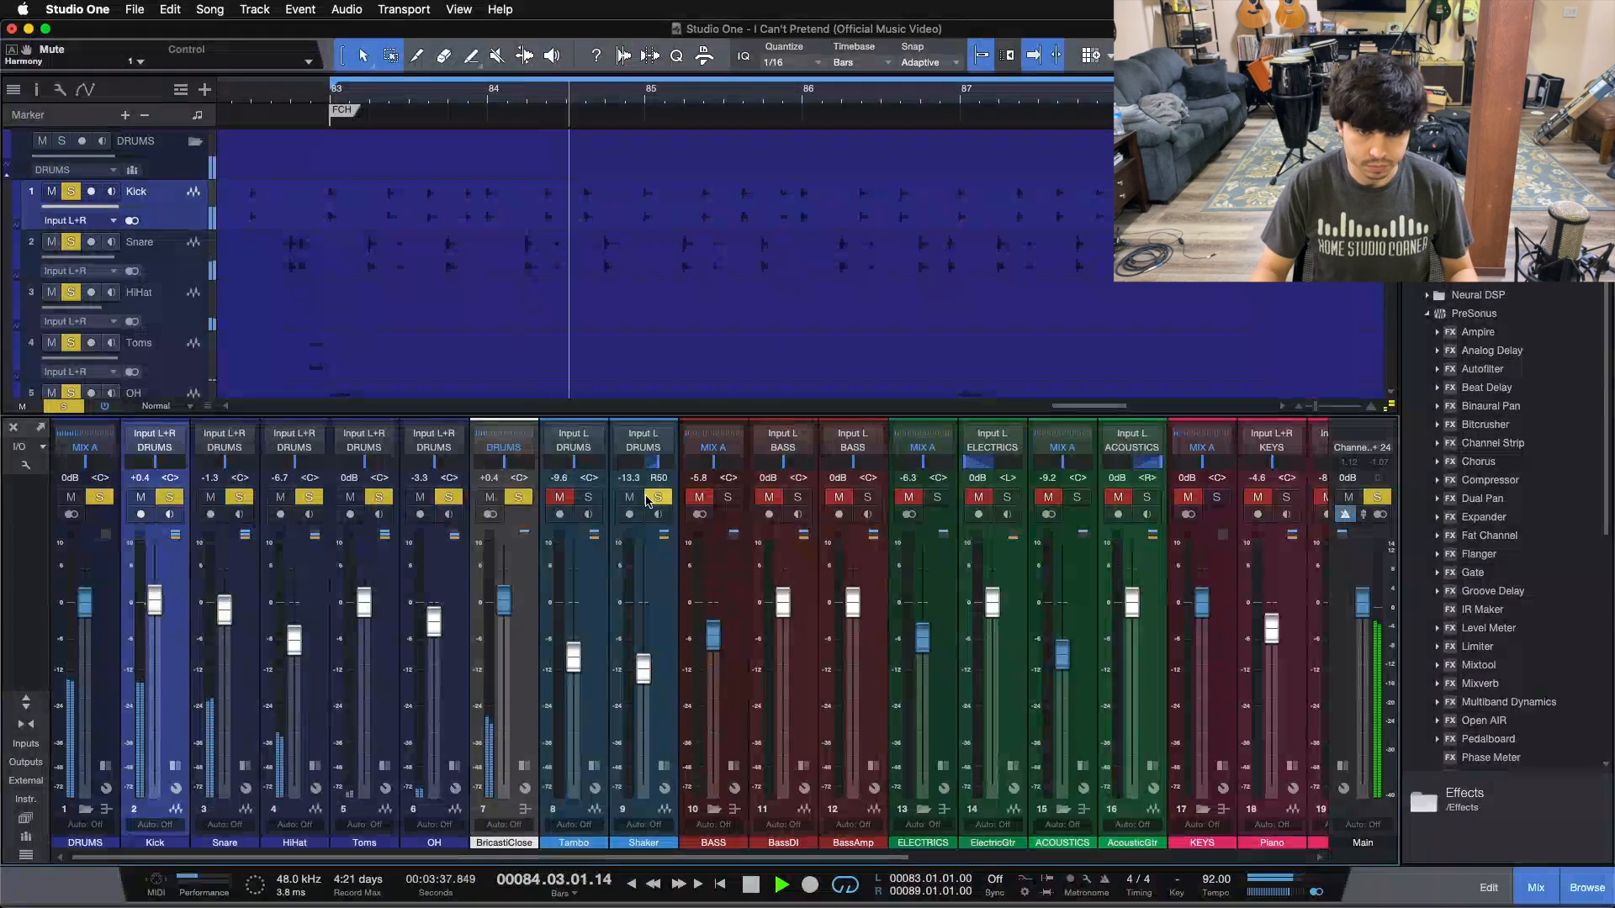
left_click(646, 497)
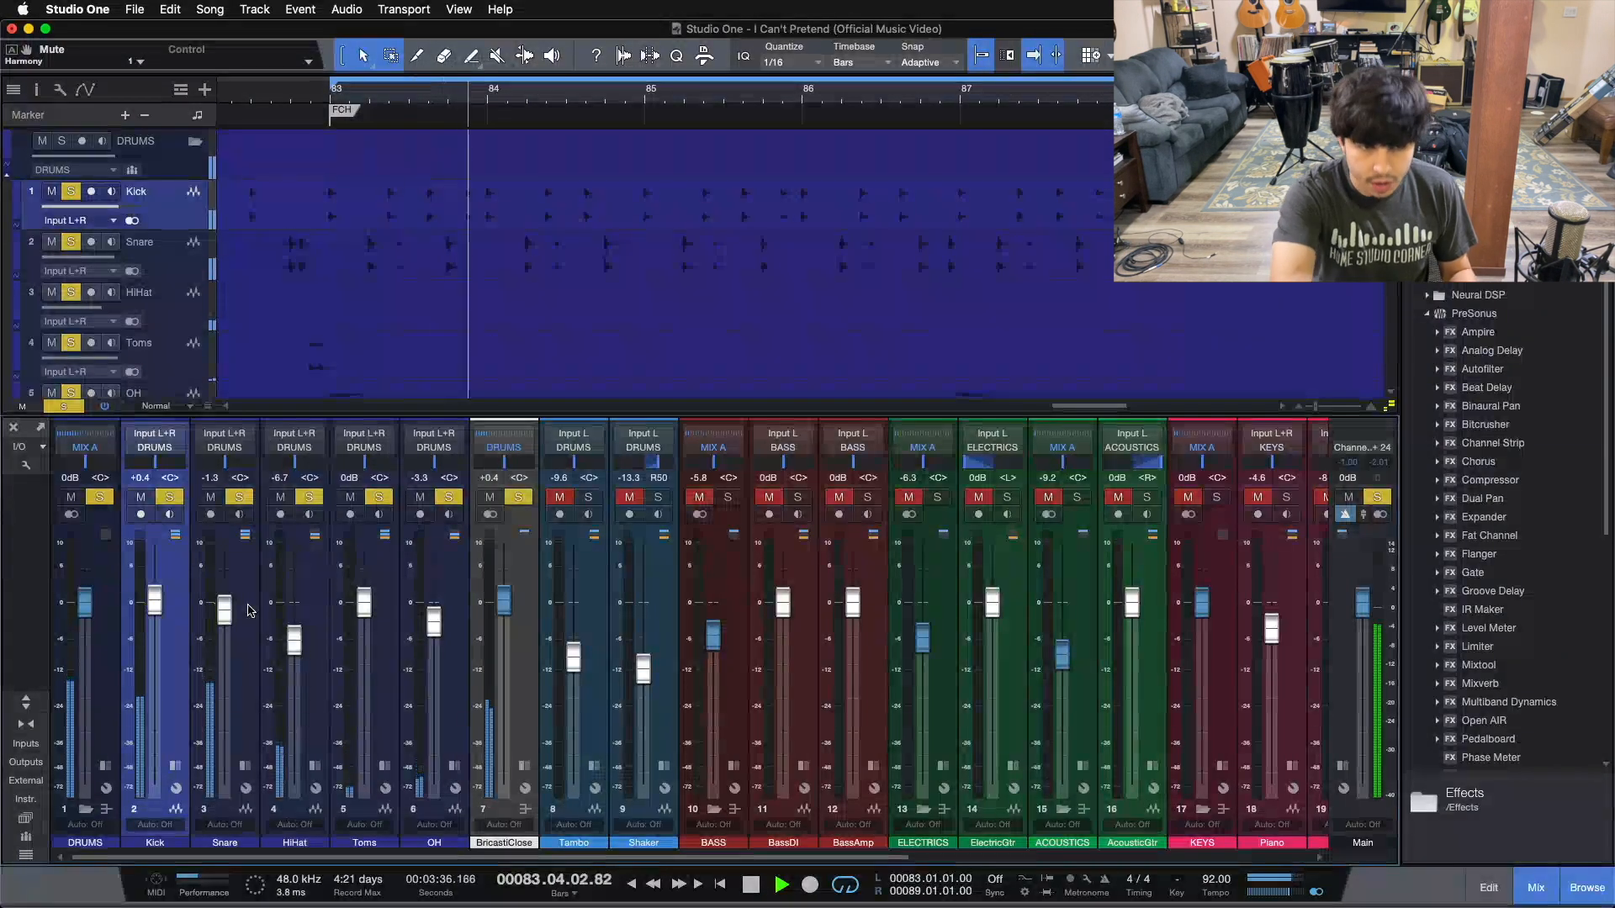
key("space")
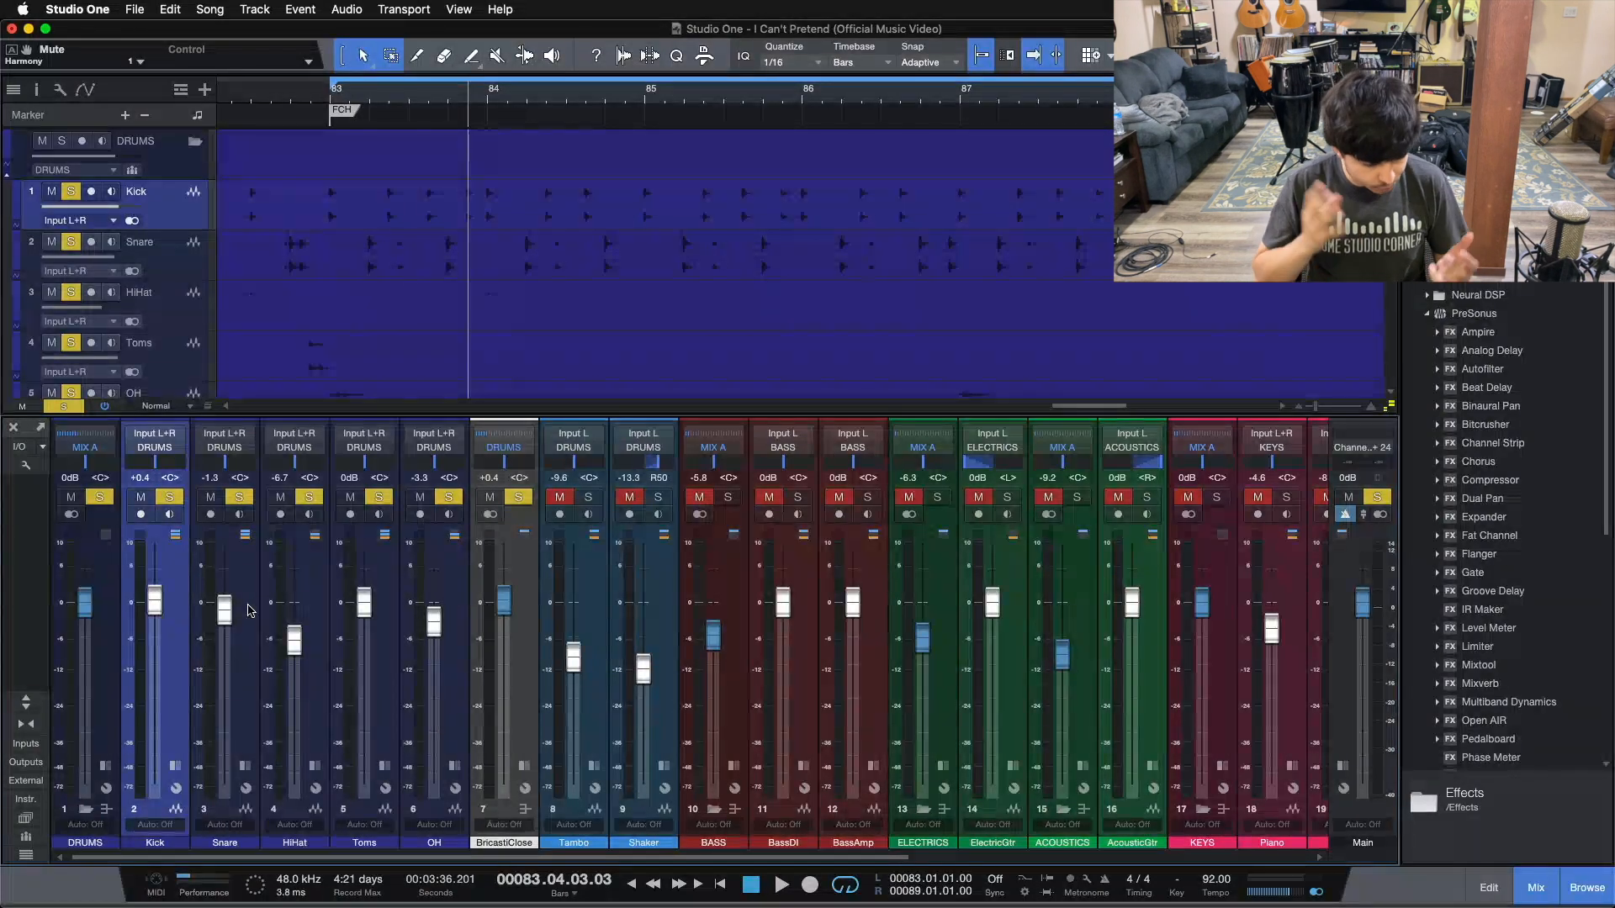
key("super+shift+s")
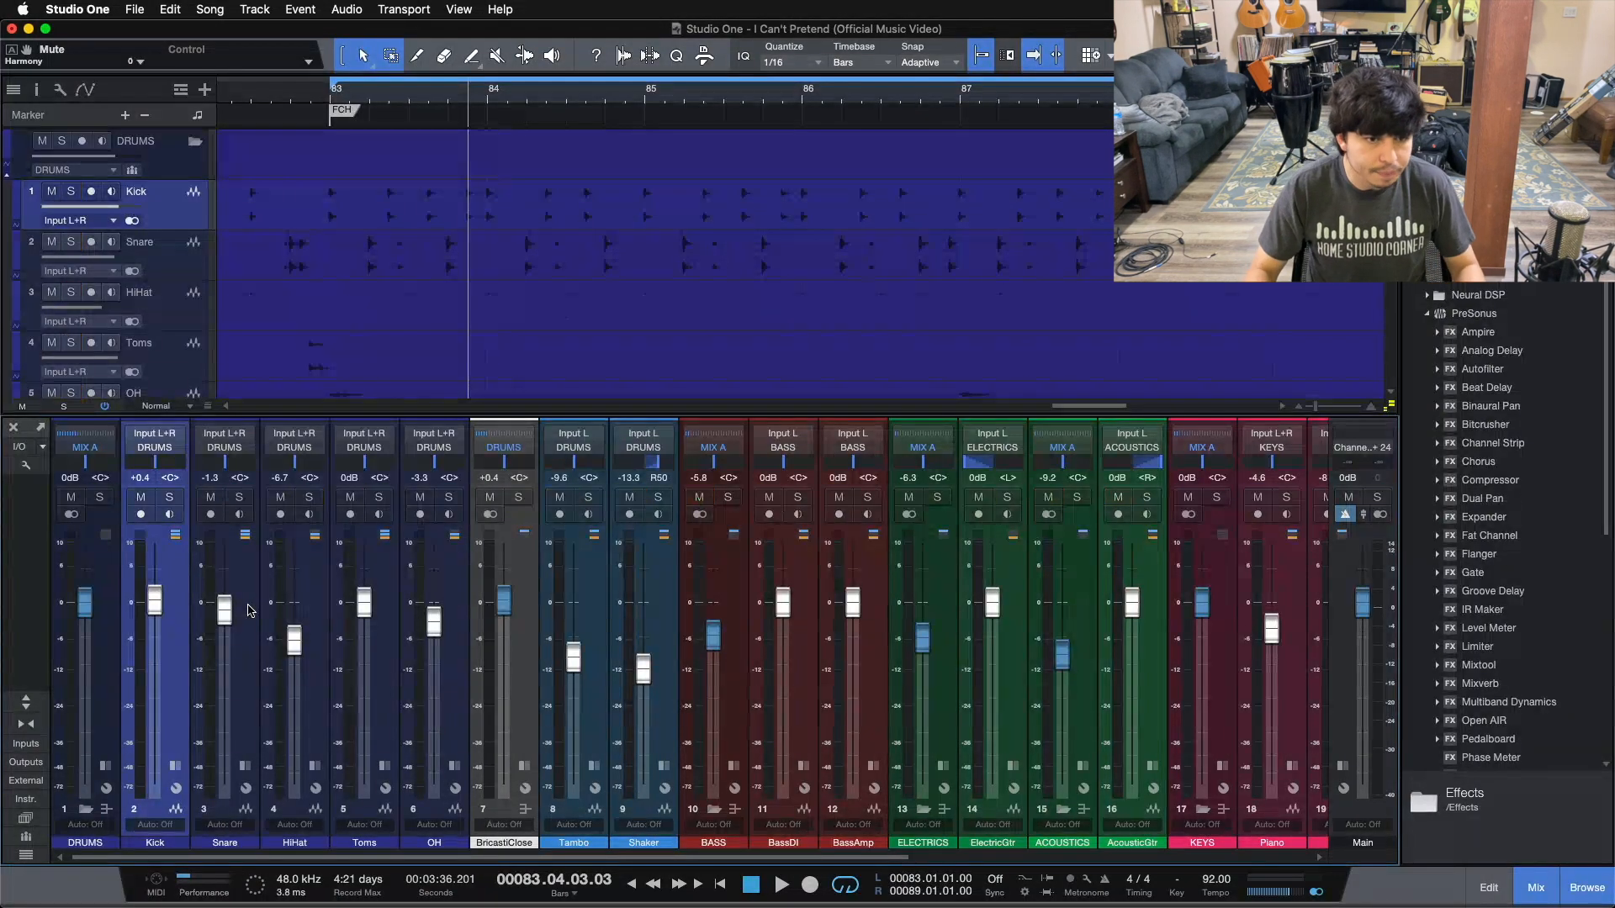
Solo the Kick channel and examine the curves of its Pro EQ and Pro EQ 2 inserts, closing them and clearing the solo when done
left_click(176, 765)
left_click(169, 497)
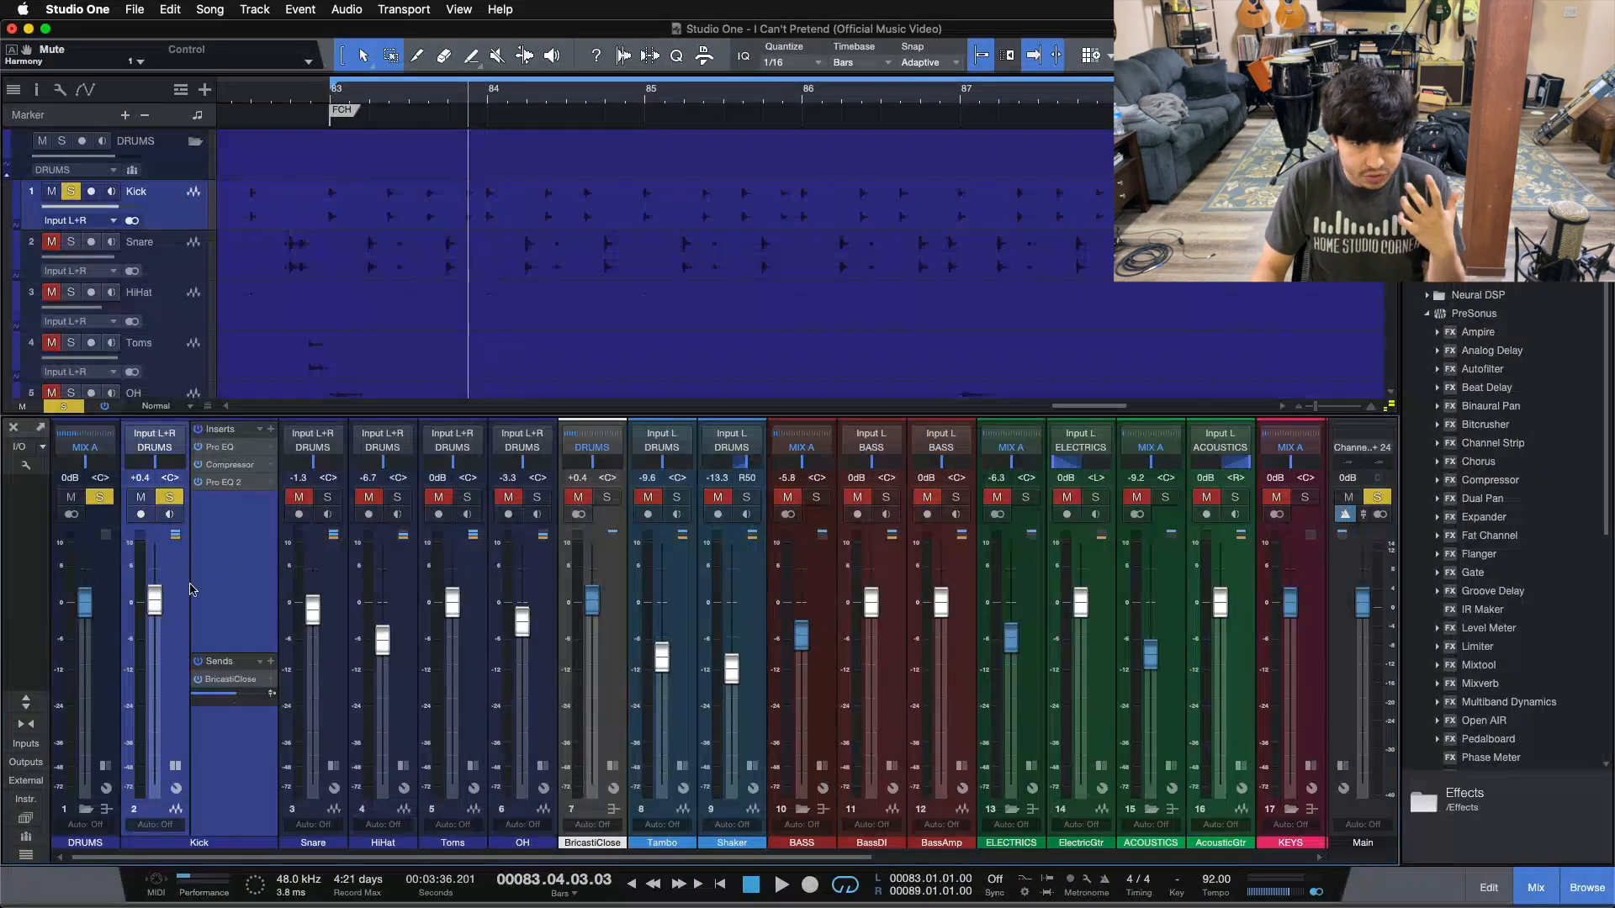
left_click(221, 447)
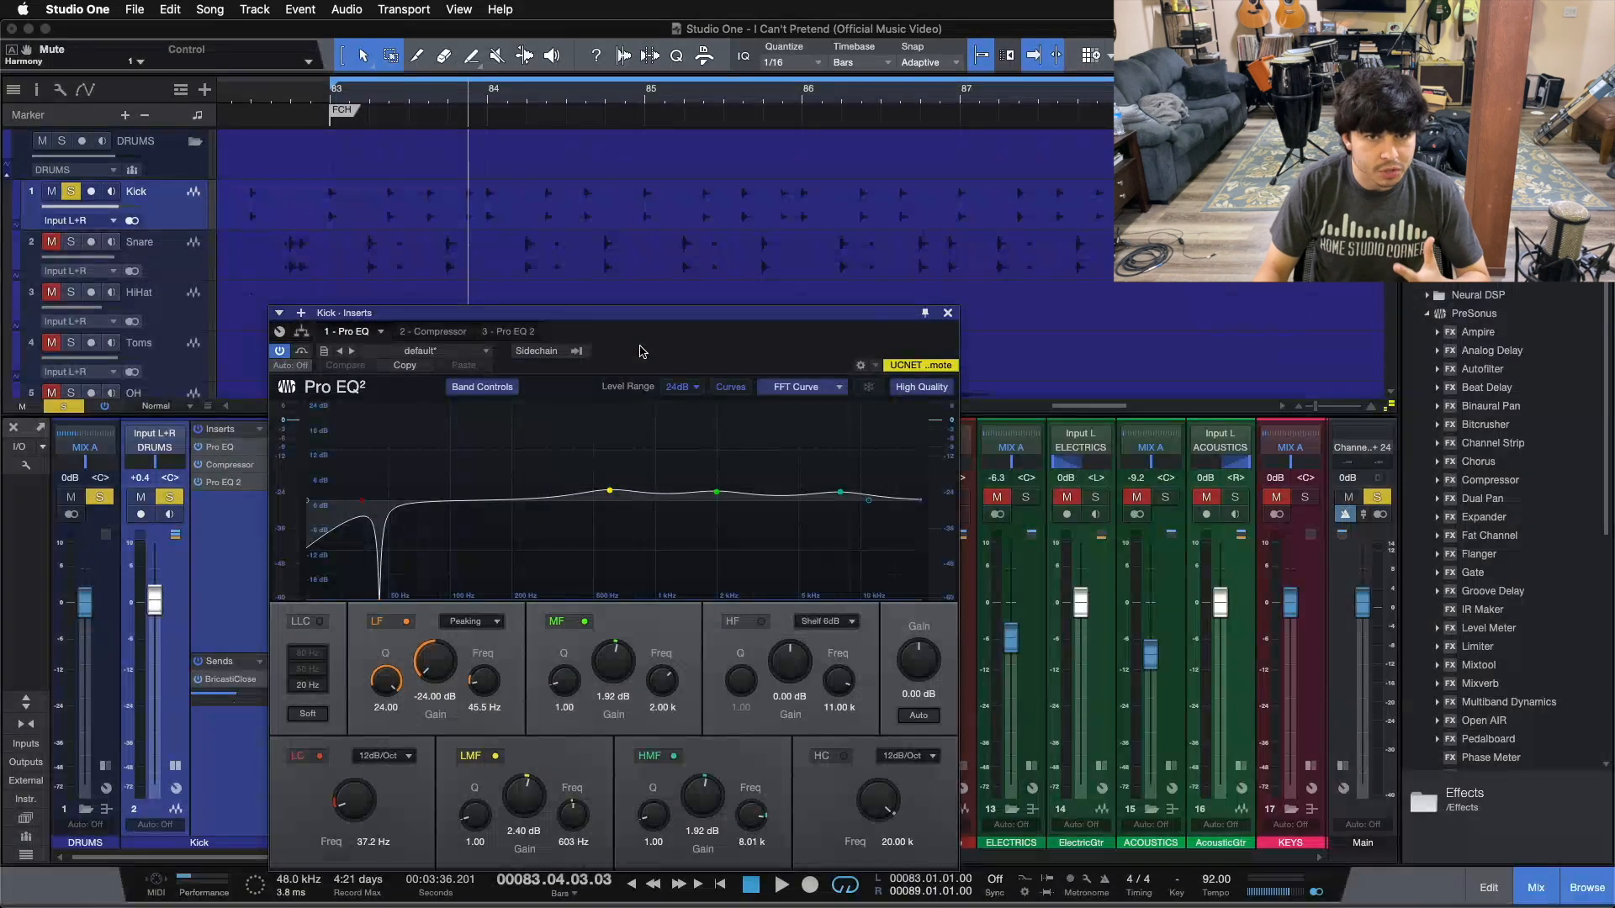
left_click(501, 331)
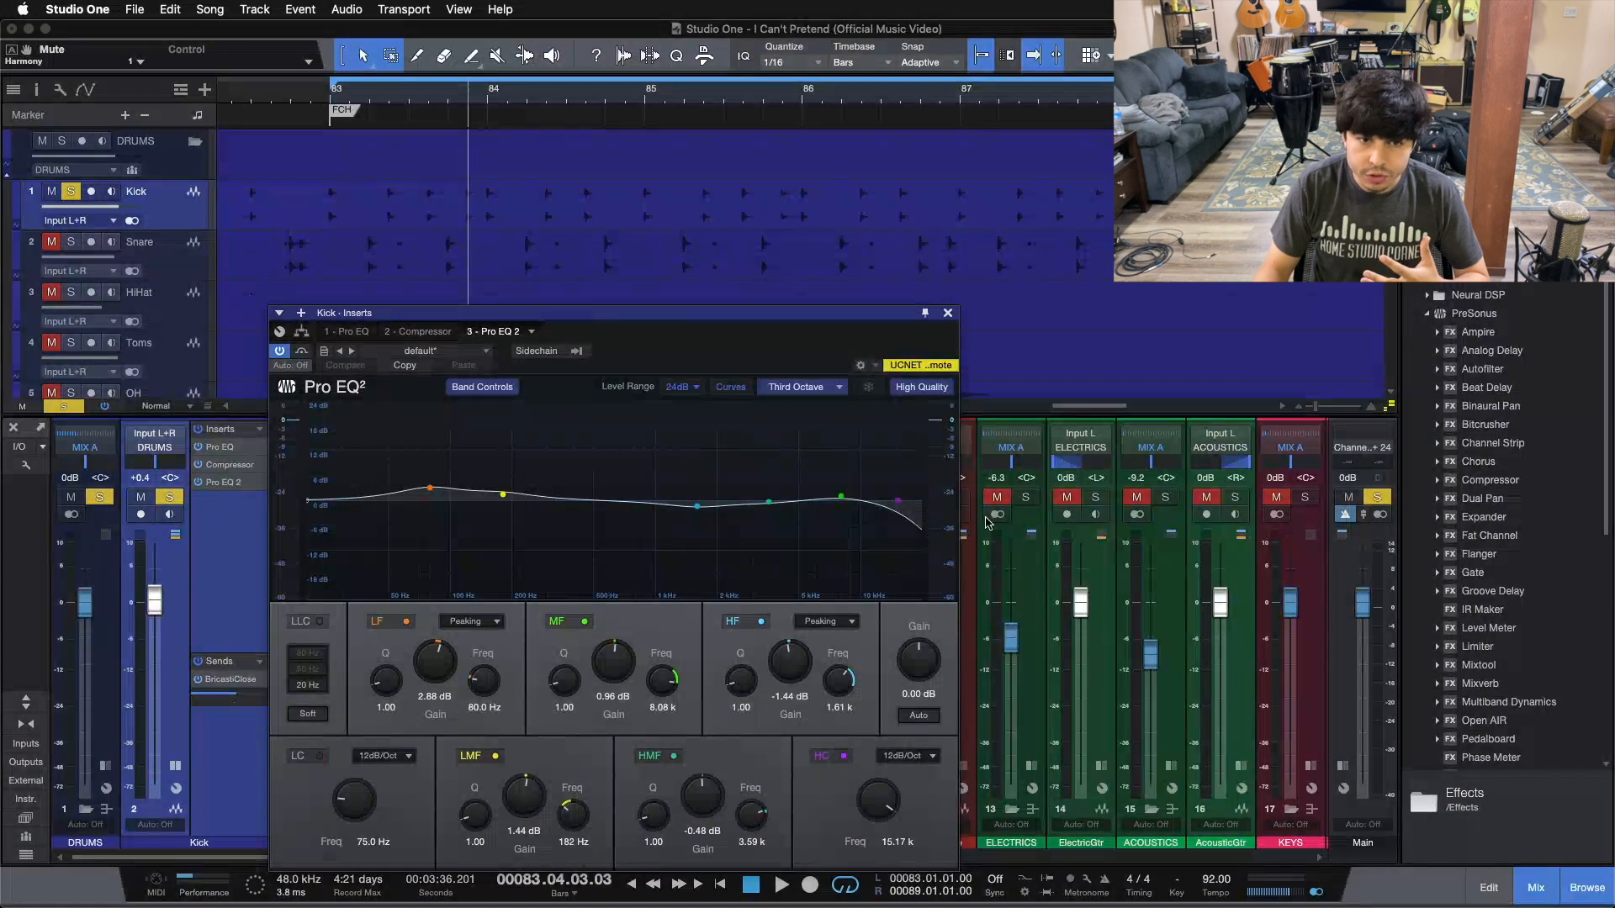
left_click(353, 332)
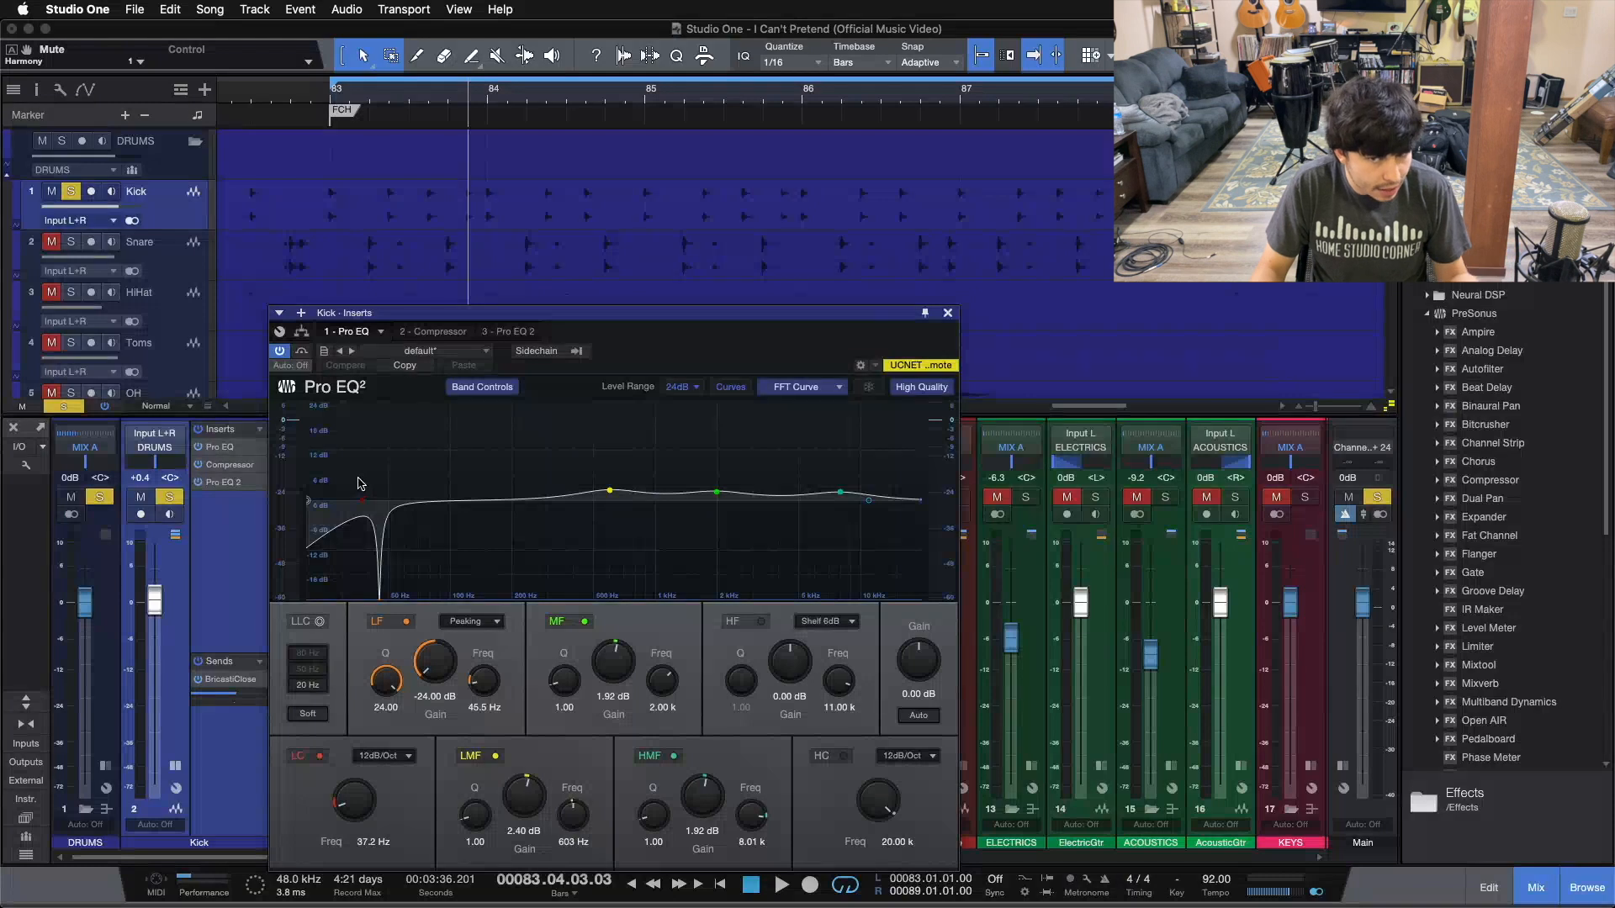
left_click(493, 333)
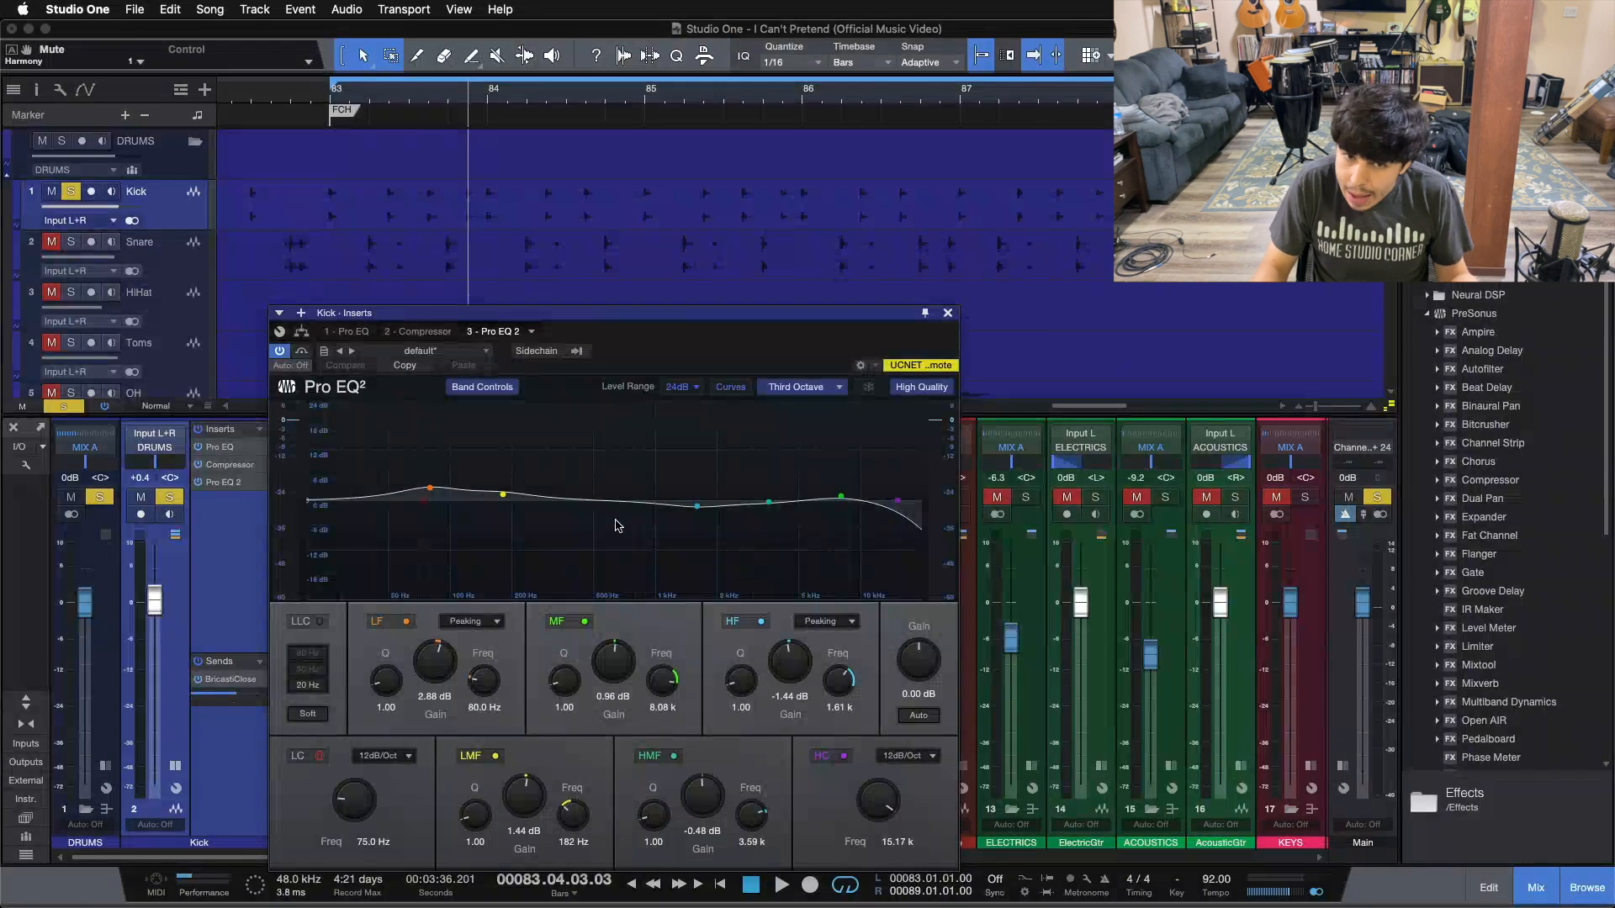
left_click(347, 332)
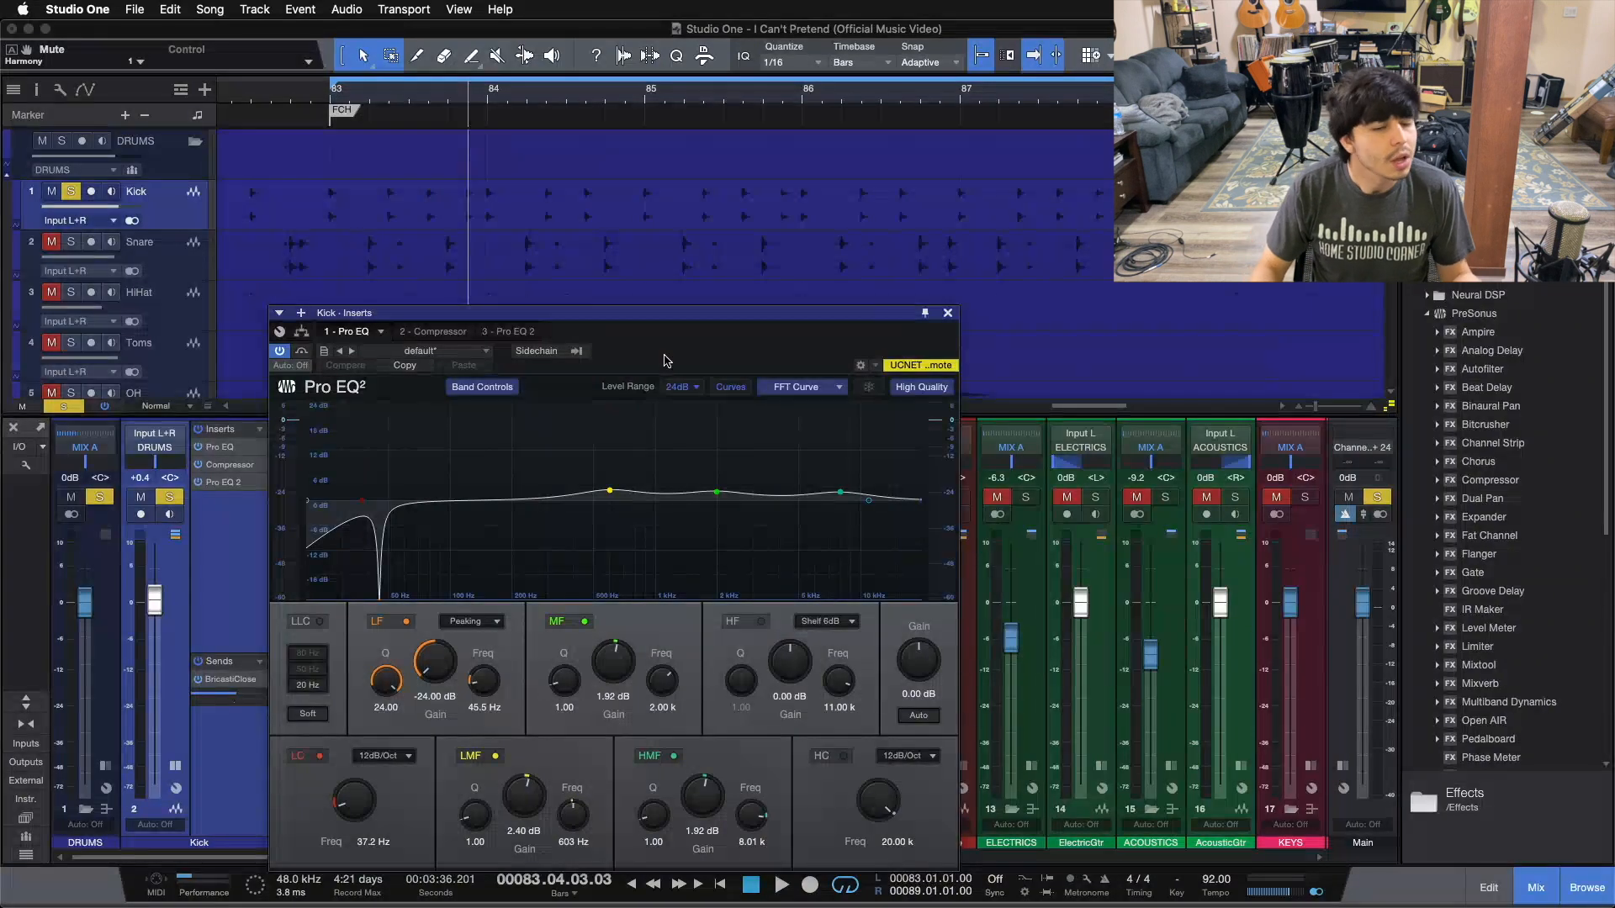
left_click(948, 313)
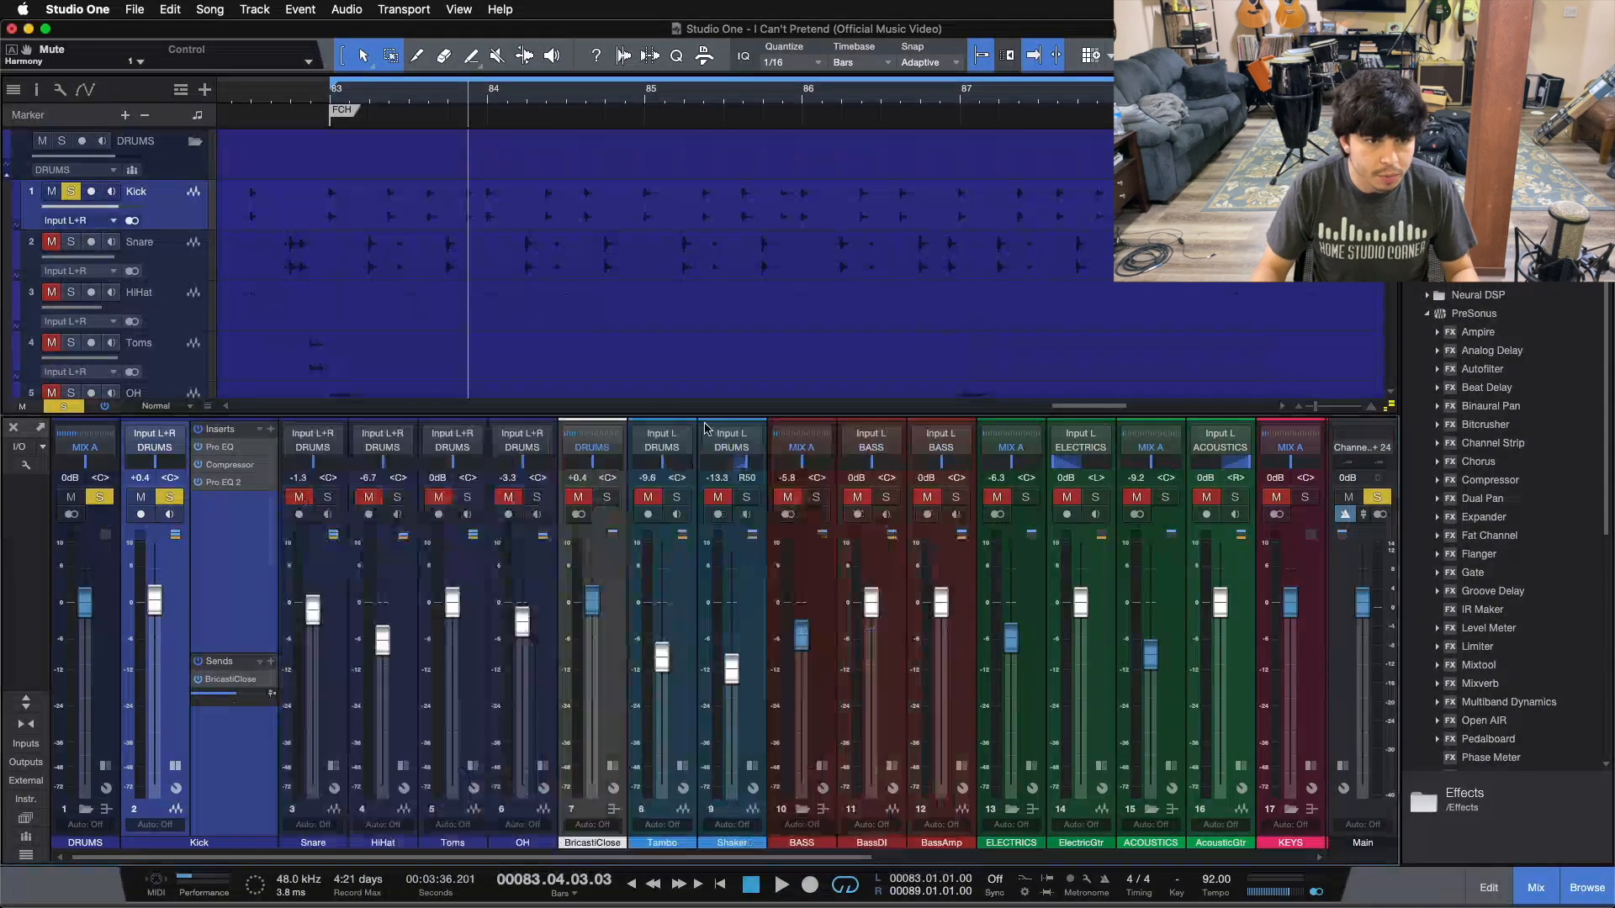
key("s")
left_click(175, 765)
Solo the Snare channel and examine the curves of its Pro EQ and Pro EQ 2 inserts
left_click(245, 765)
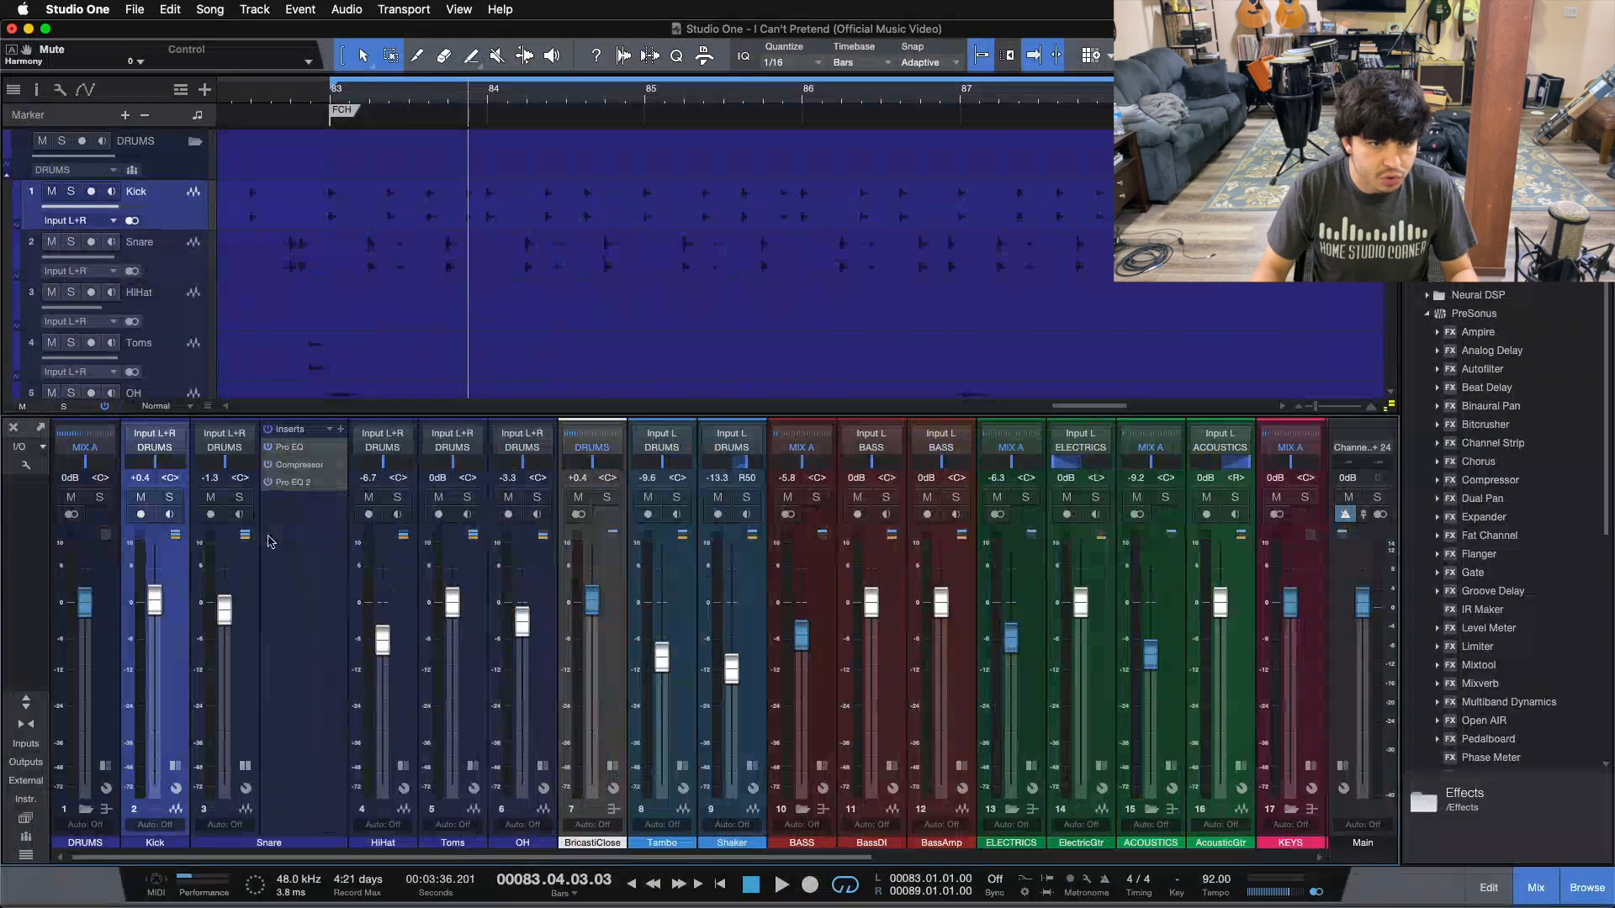
left_click(241, 498)
left_click(289, 447)
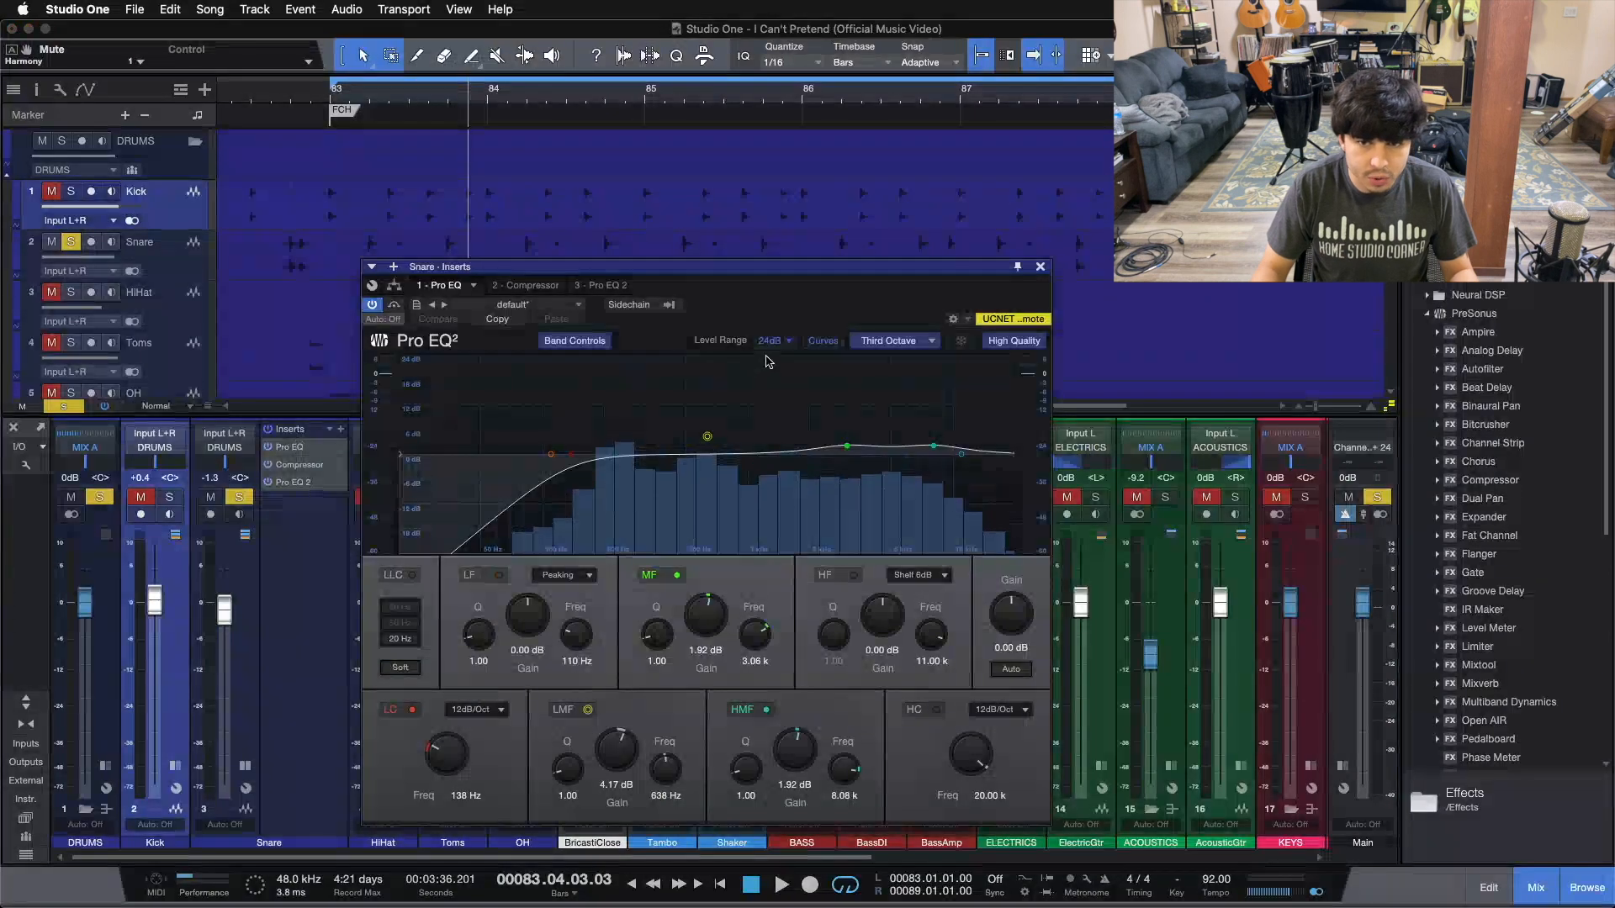
left_click_drag(789, 322, 885, 320)
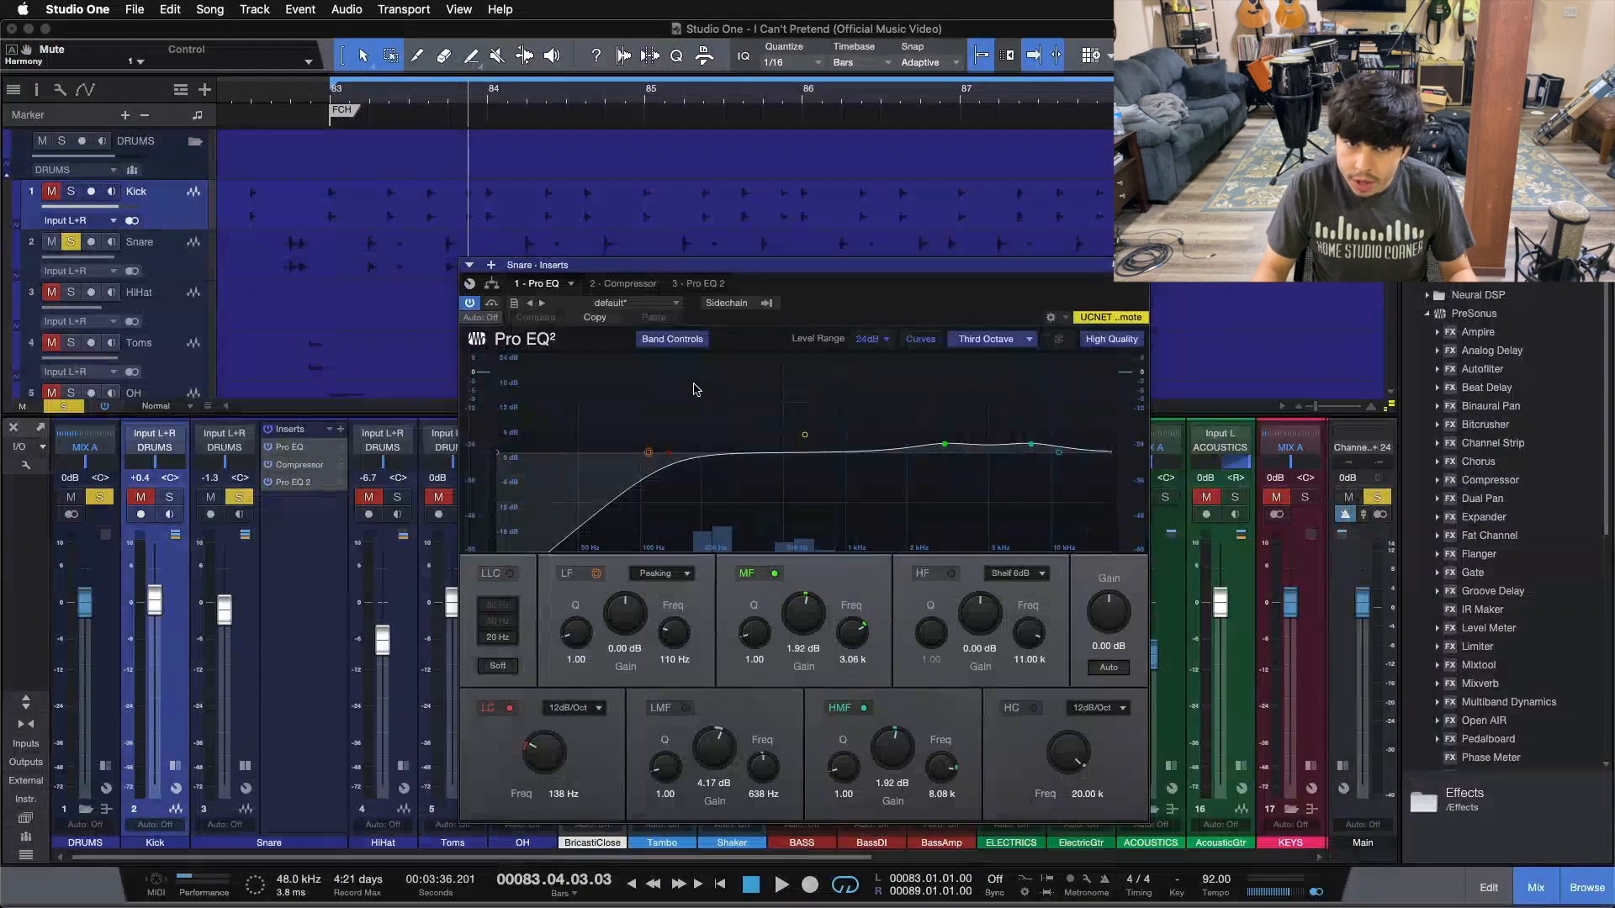
left_click(695, 286)
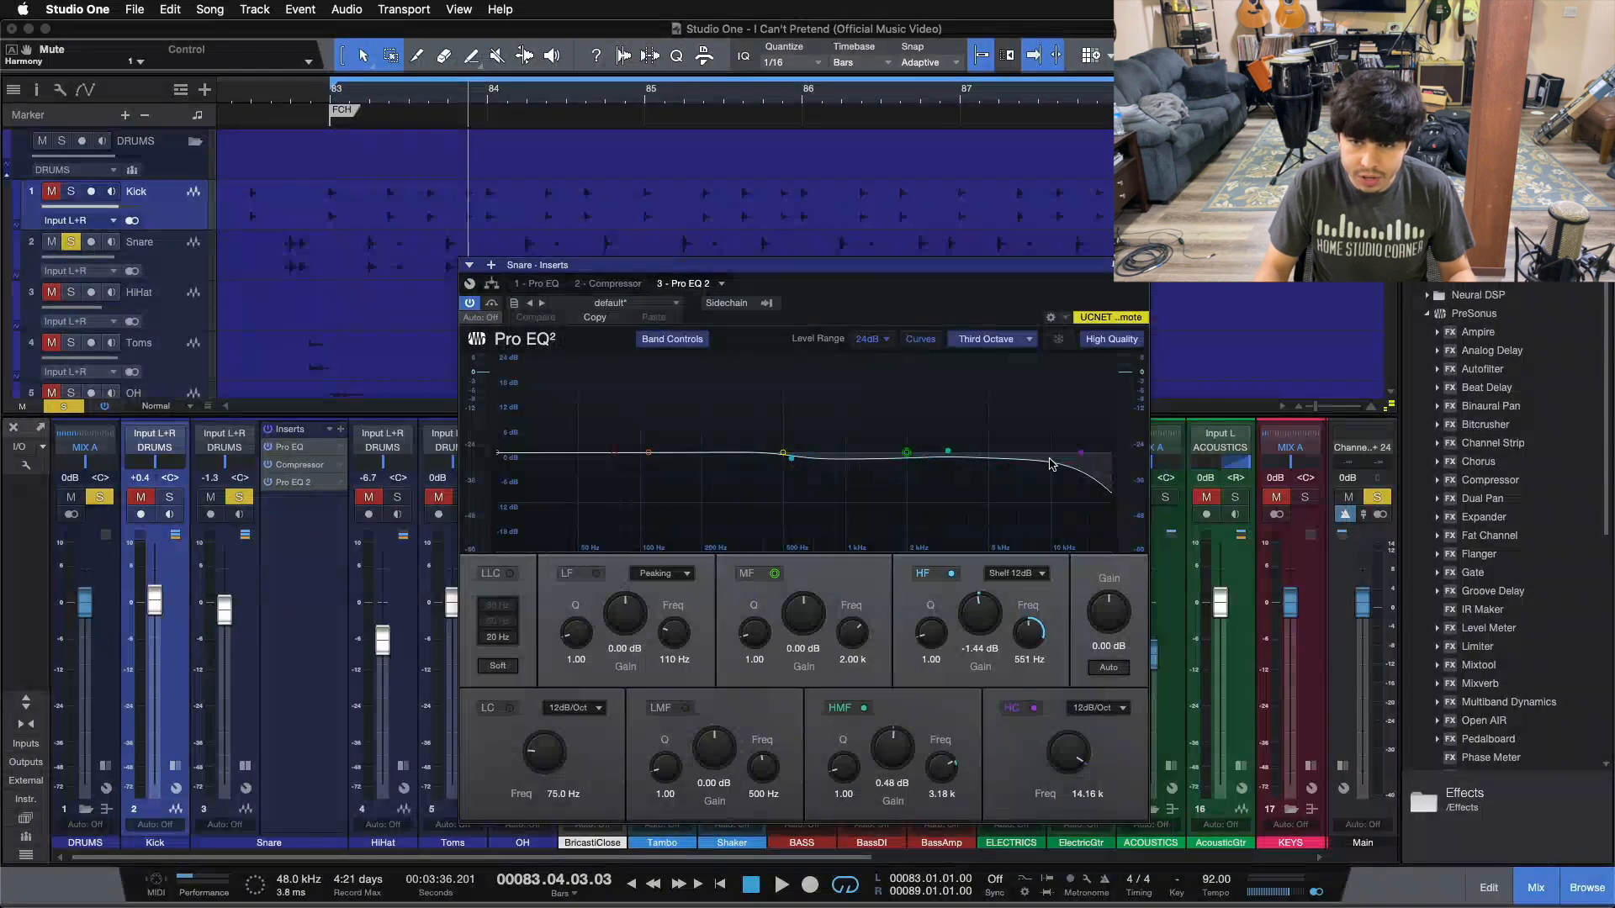
Play the soloed Snare from bar 83 with all inserts bypassed and re-enabled for comparison, and close its channel and plug-in views
key("KP_1")
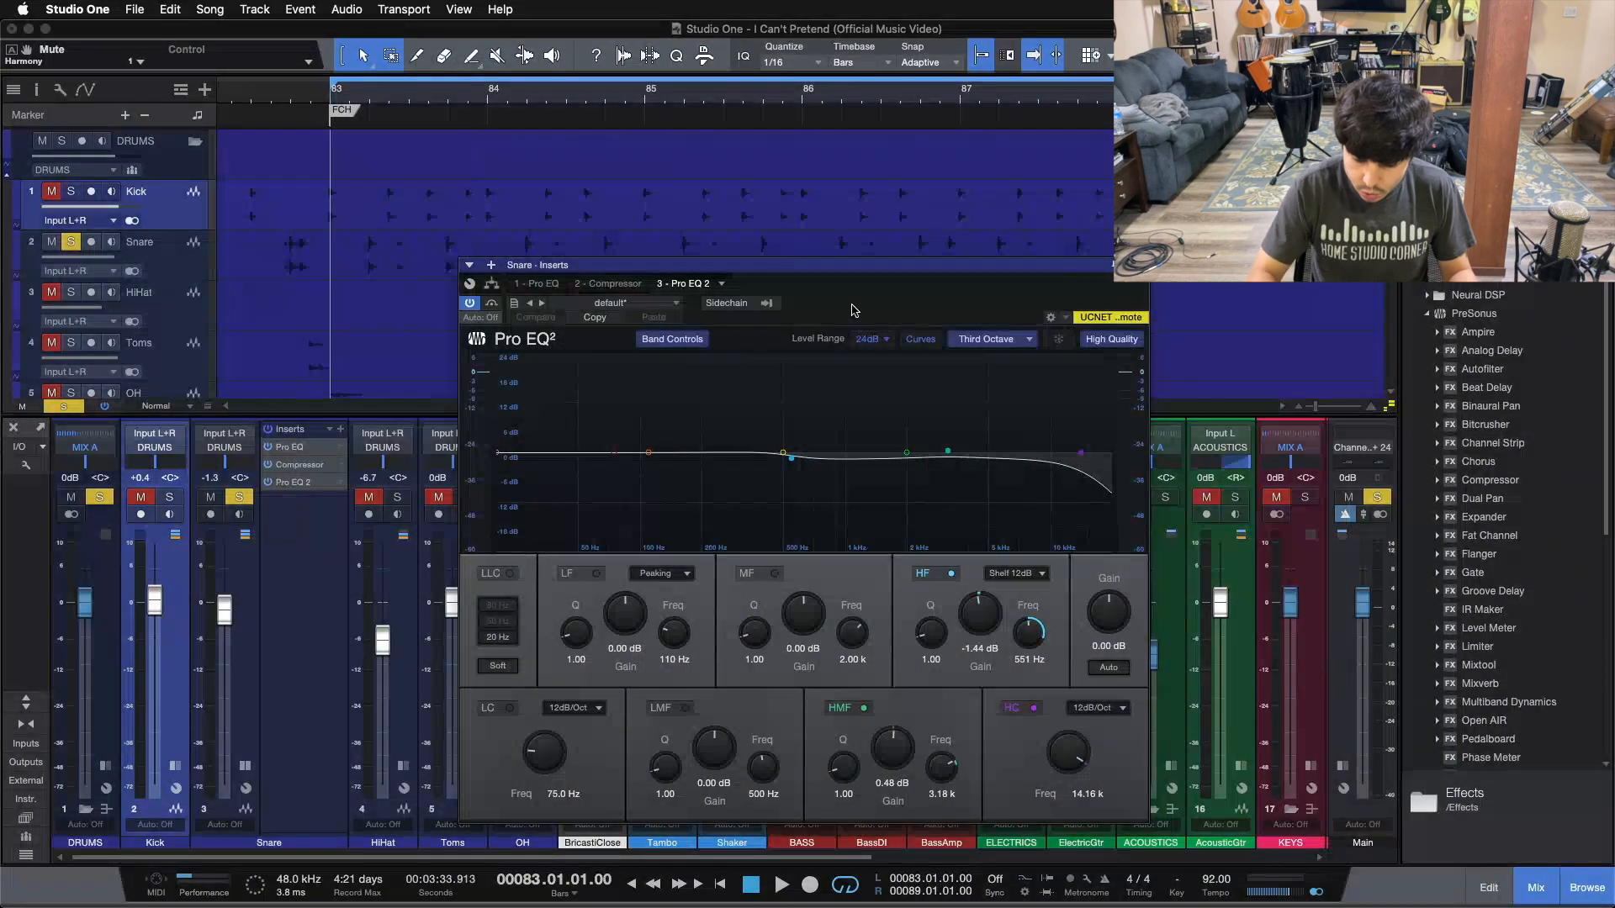
key("space")
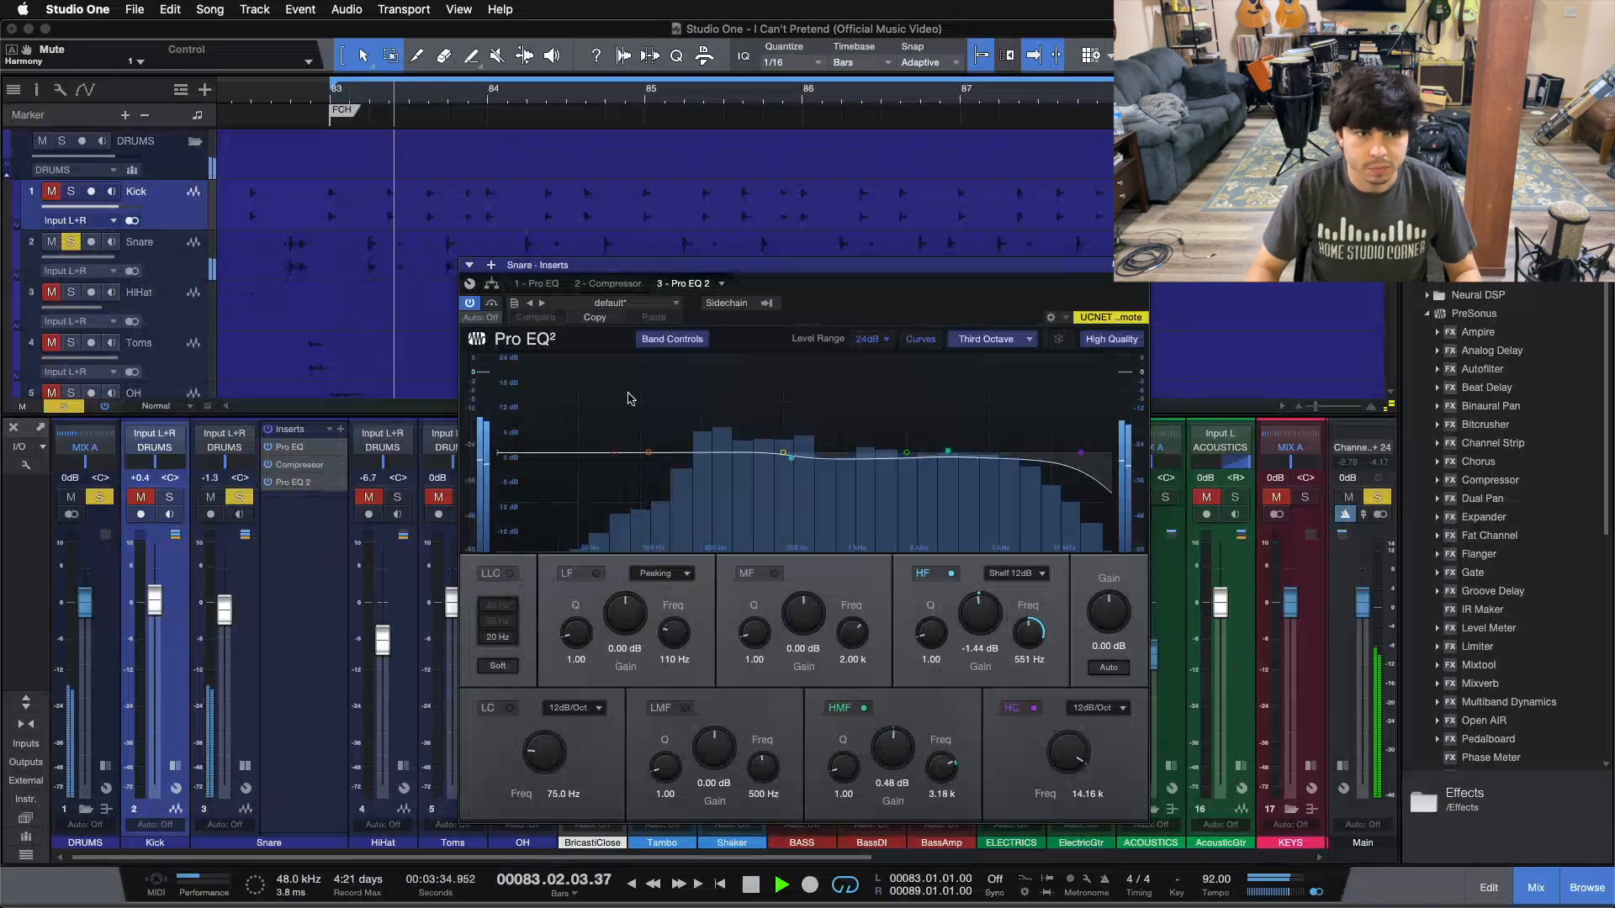
left_click(268, 430)
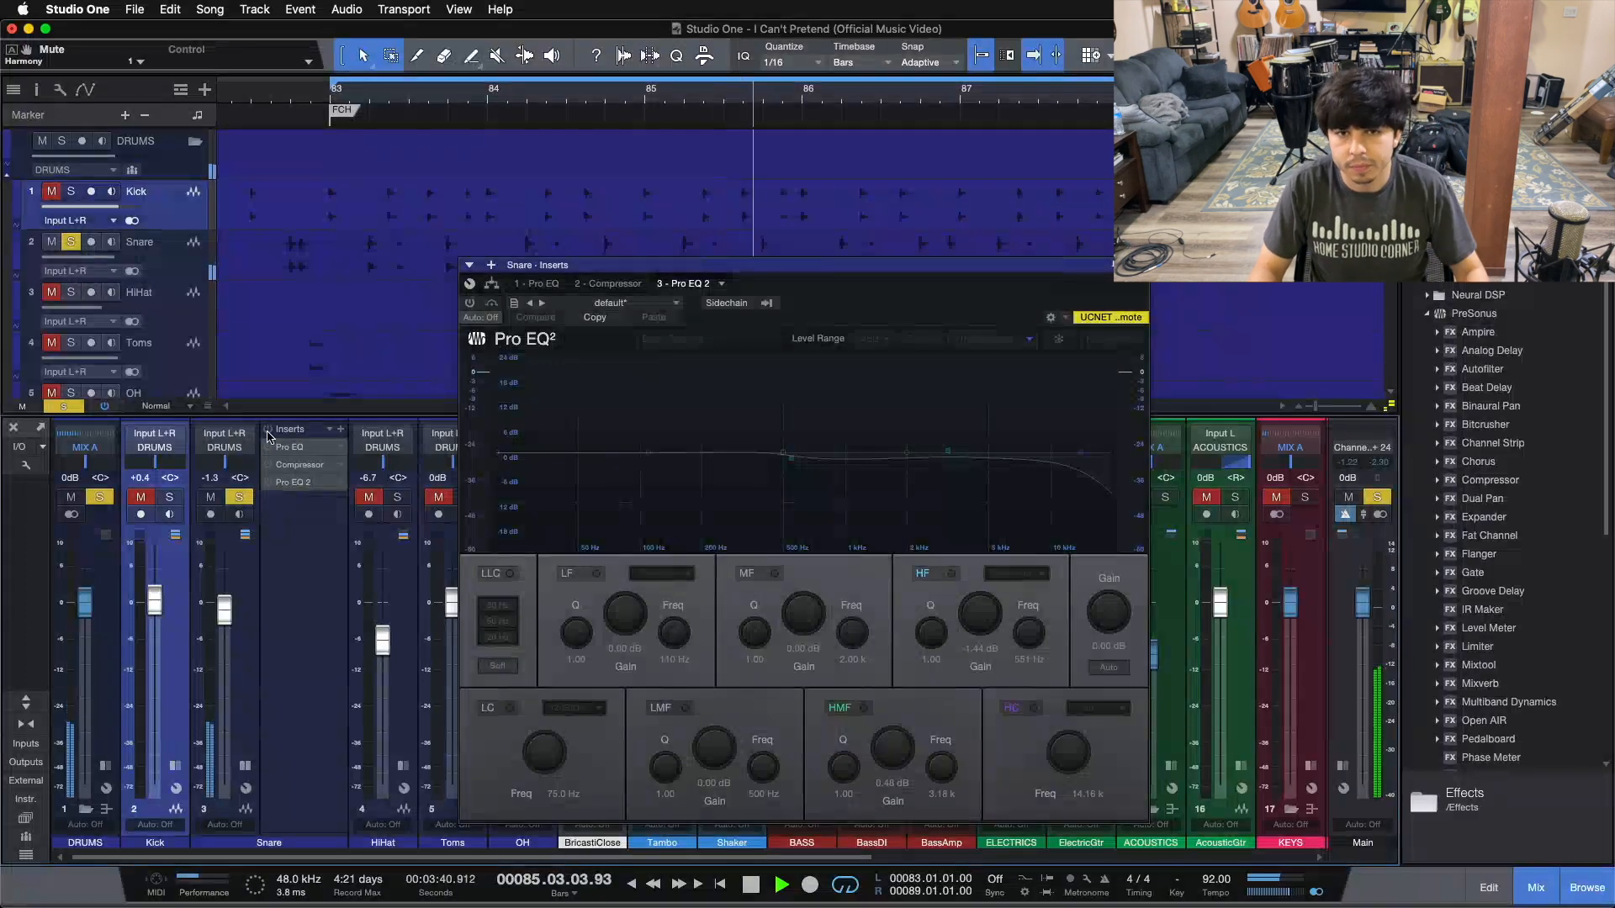
left_click(267, 432)
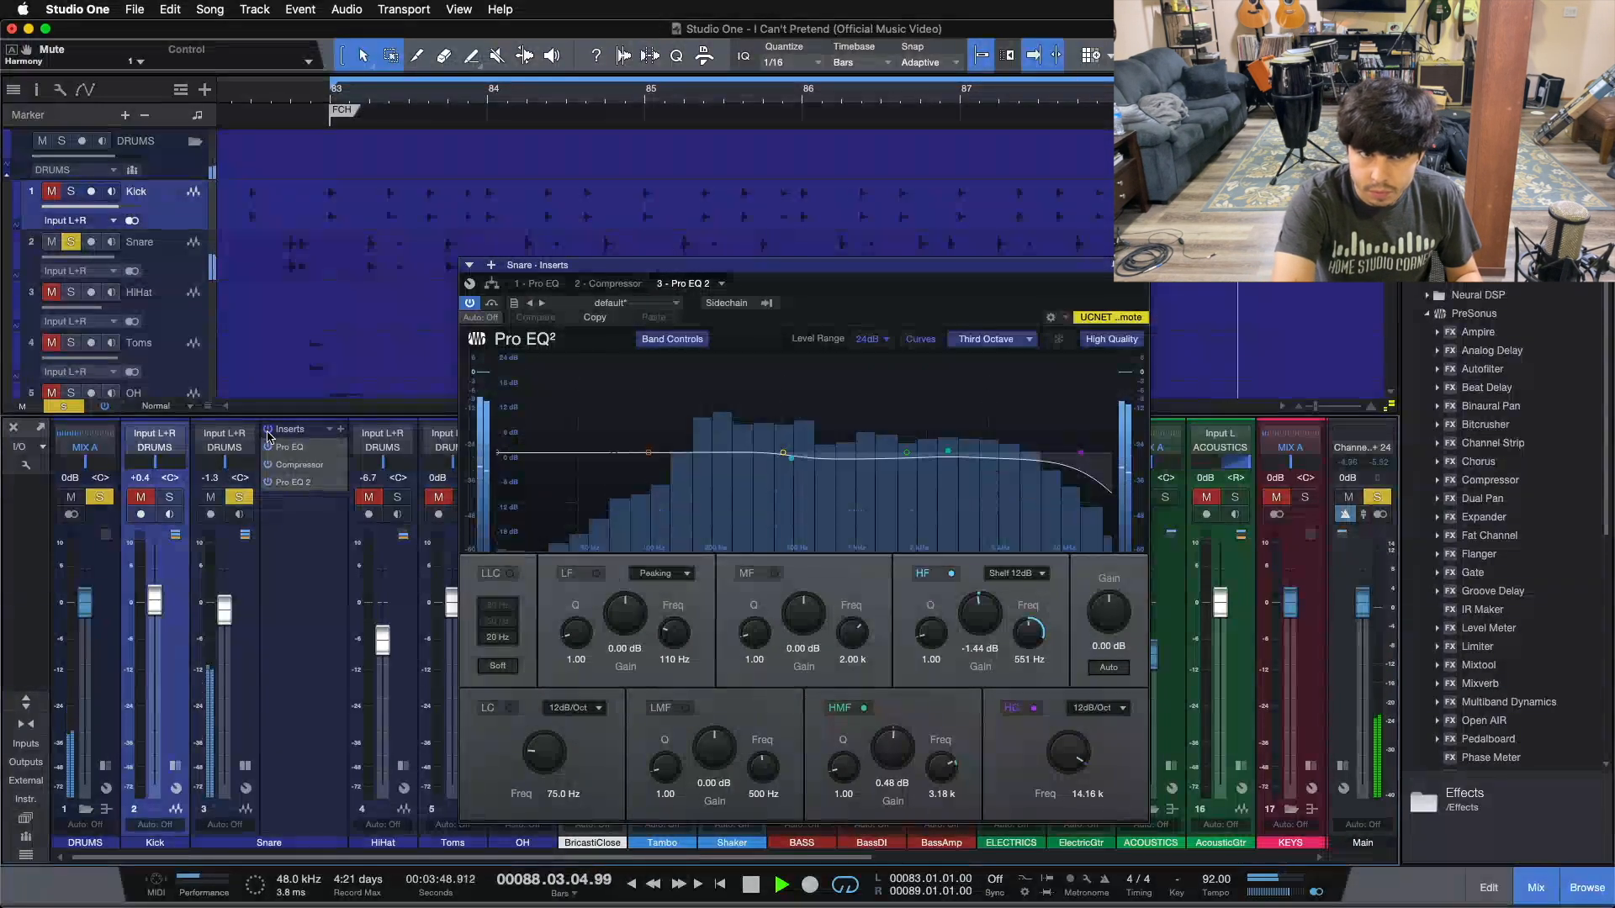
key("space")
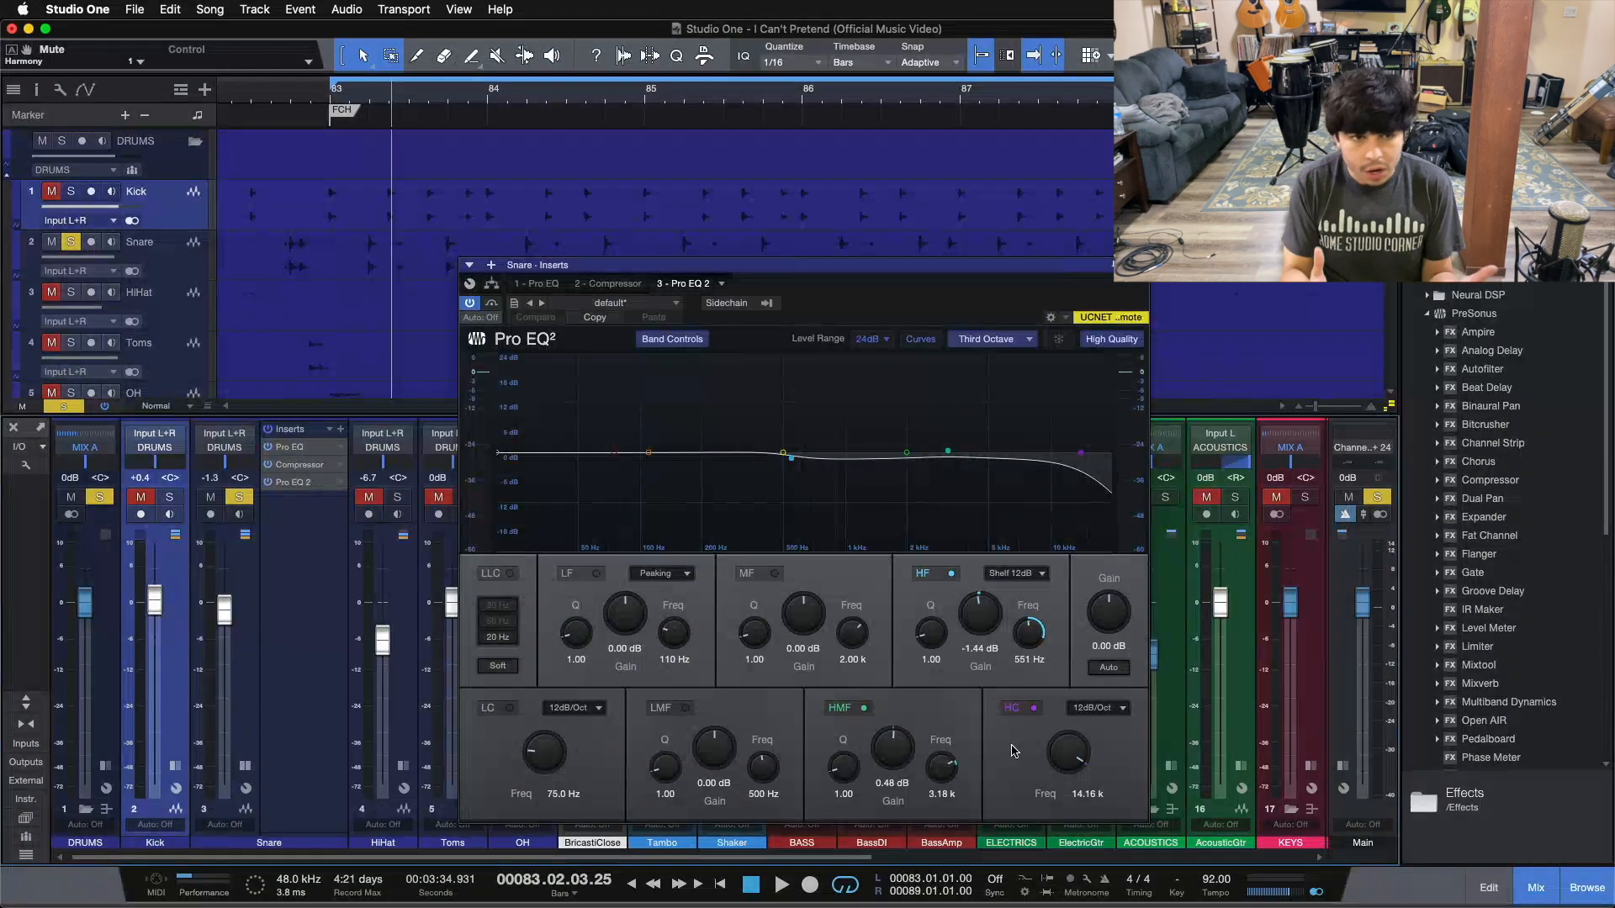
left_click(244, 765)
key("shift+s")
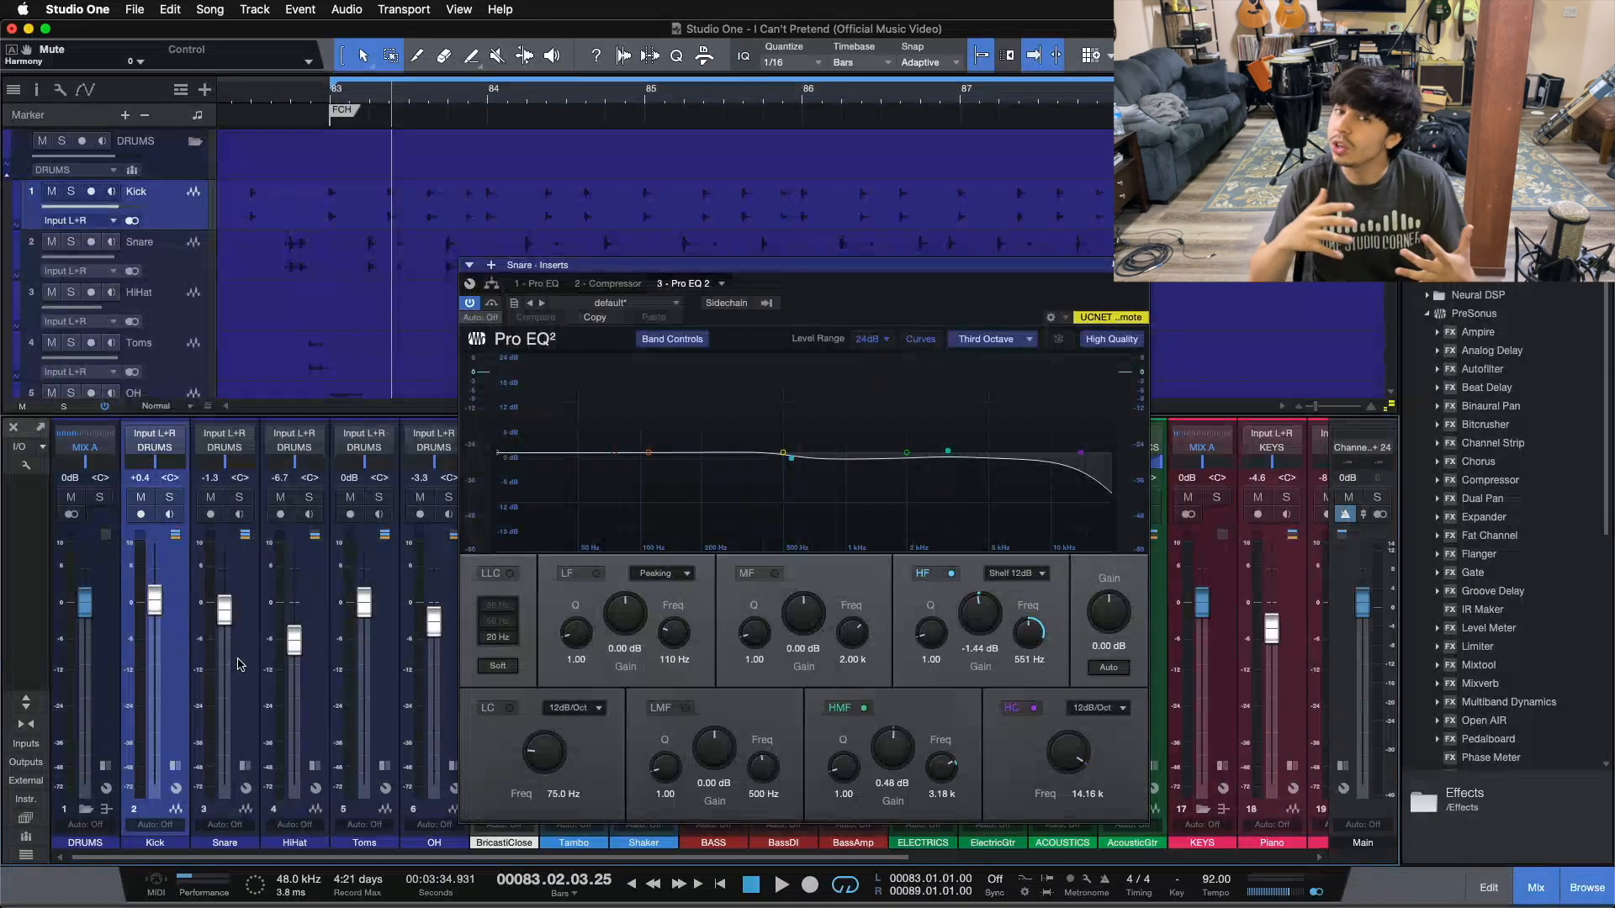
left_click(1108, 264)
Solo the HiHat channel, play it back and add a Pro EQ to its inserts
left_click(318, 688)
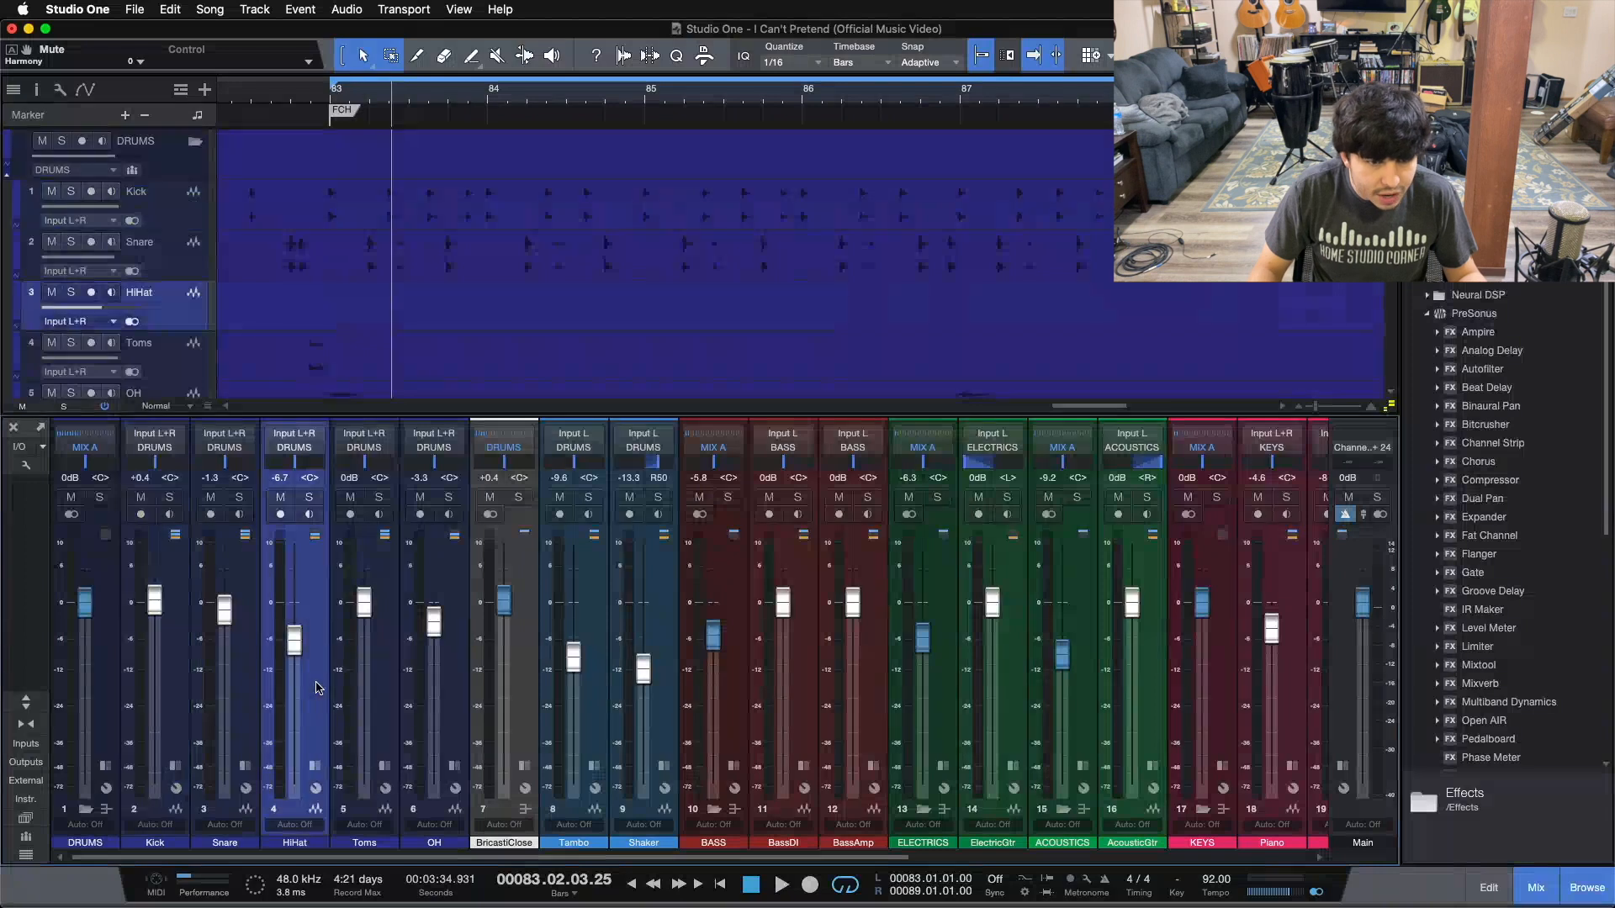
left_click(309, 497)
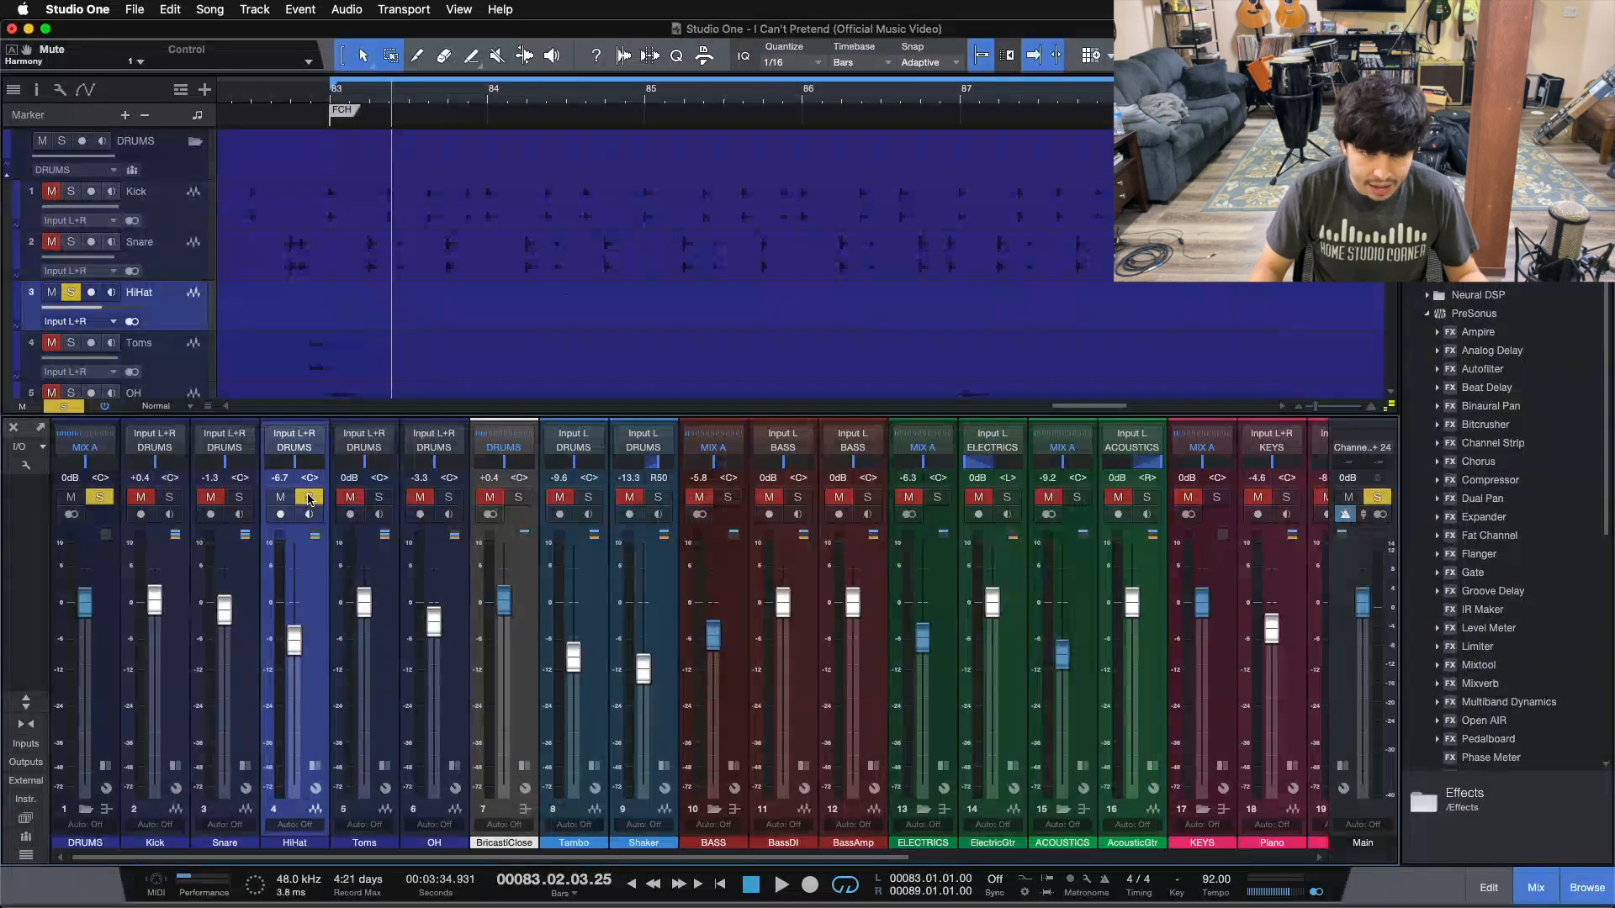
key("space")
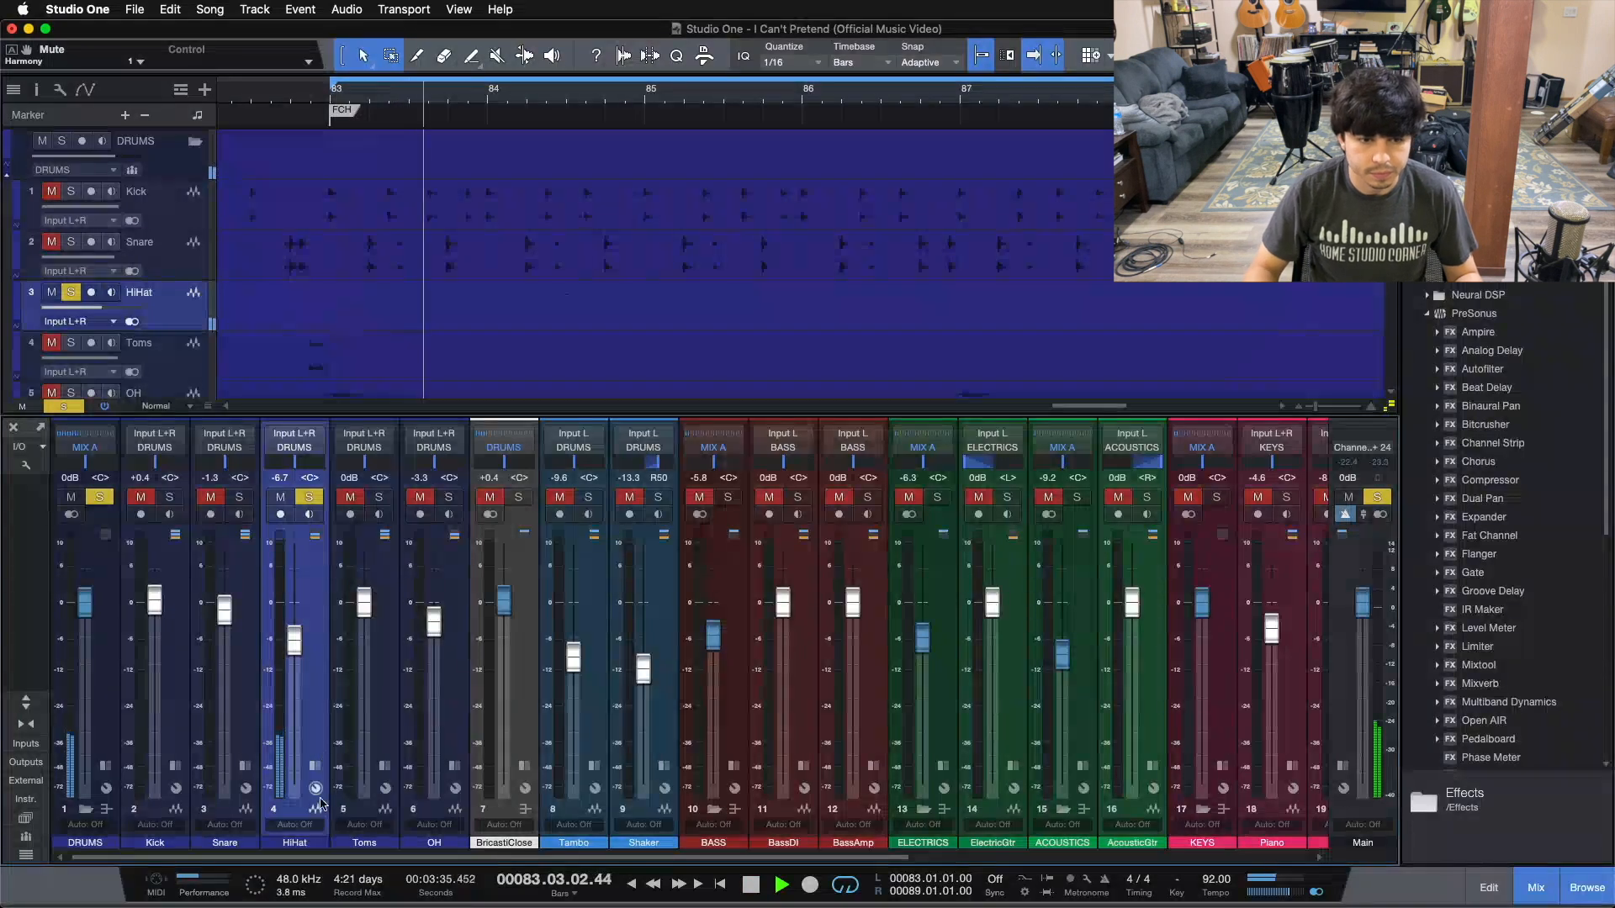
left_click(314, 765)
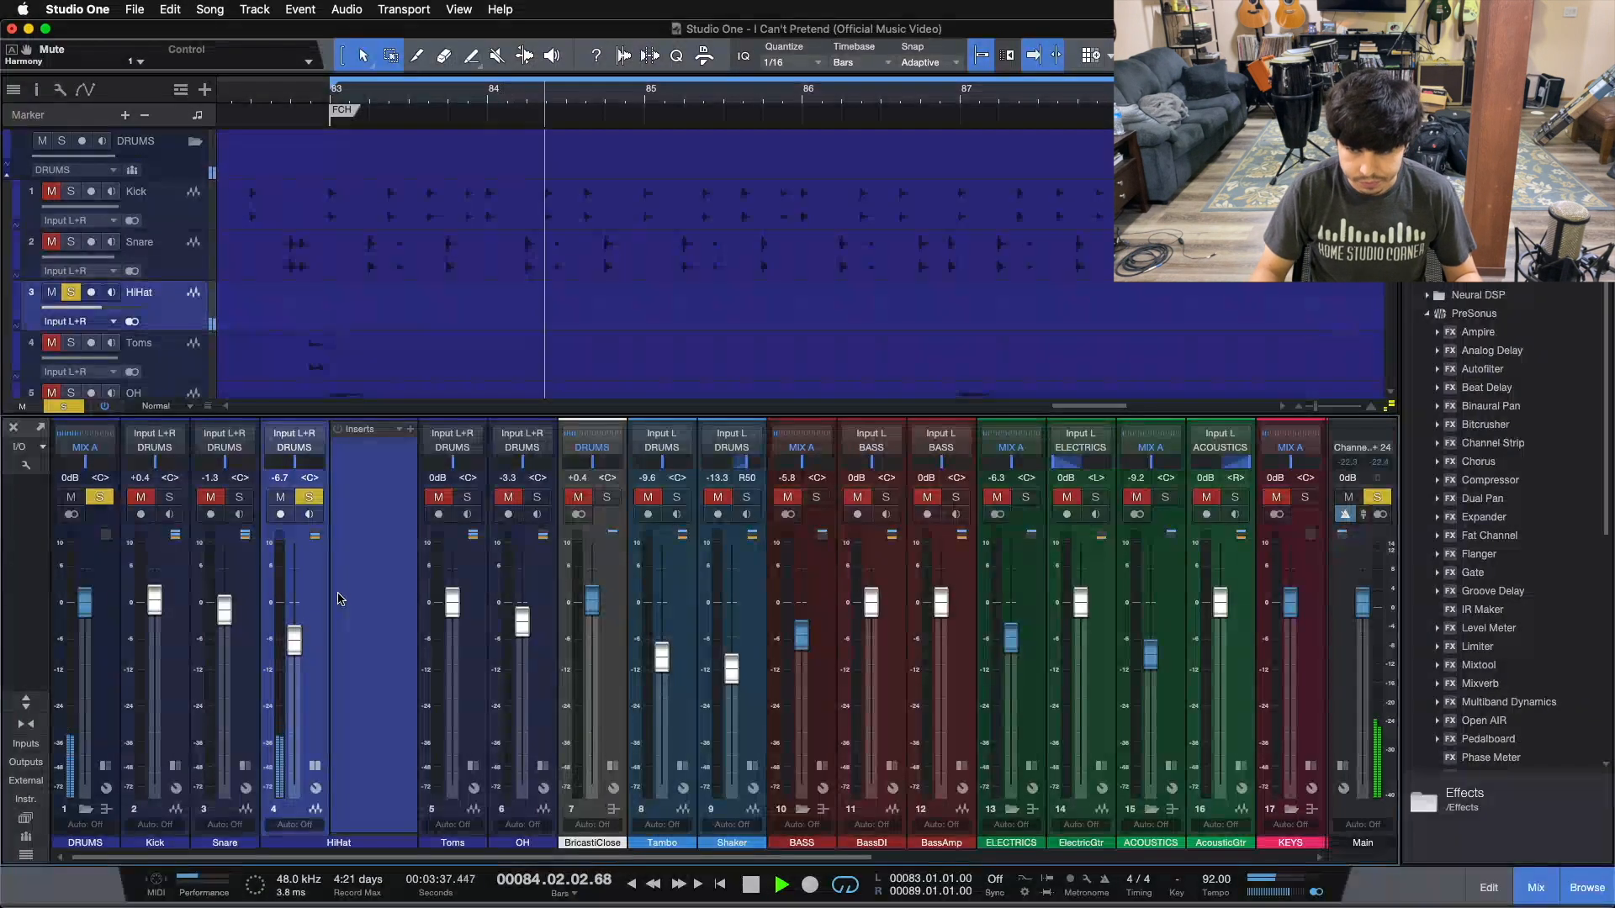
scroll(1505, 620, "down", 4)
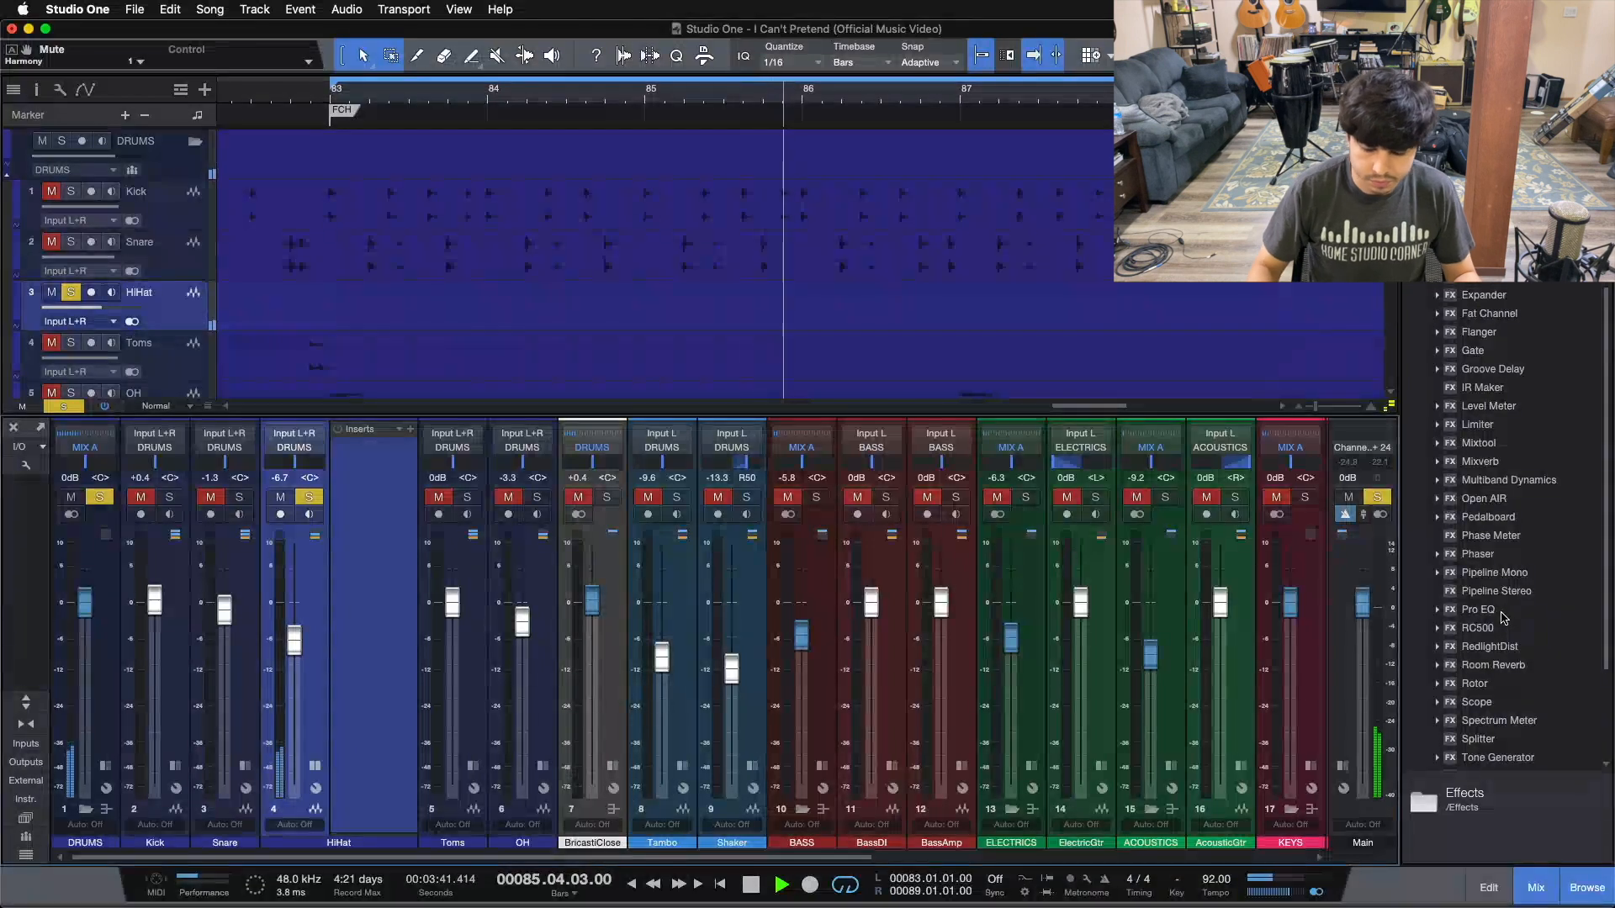
left_click_drag(1503, 611, 364, 467)
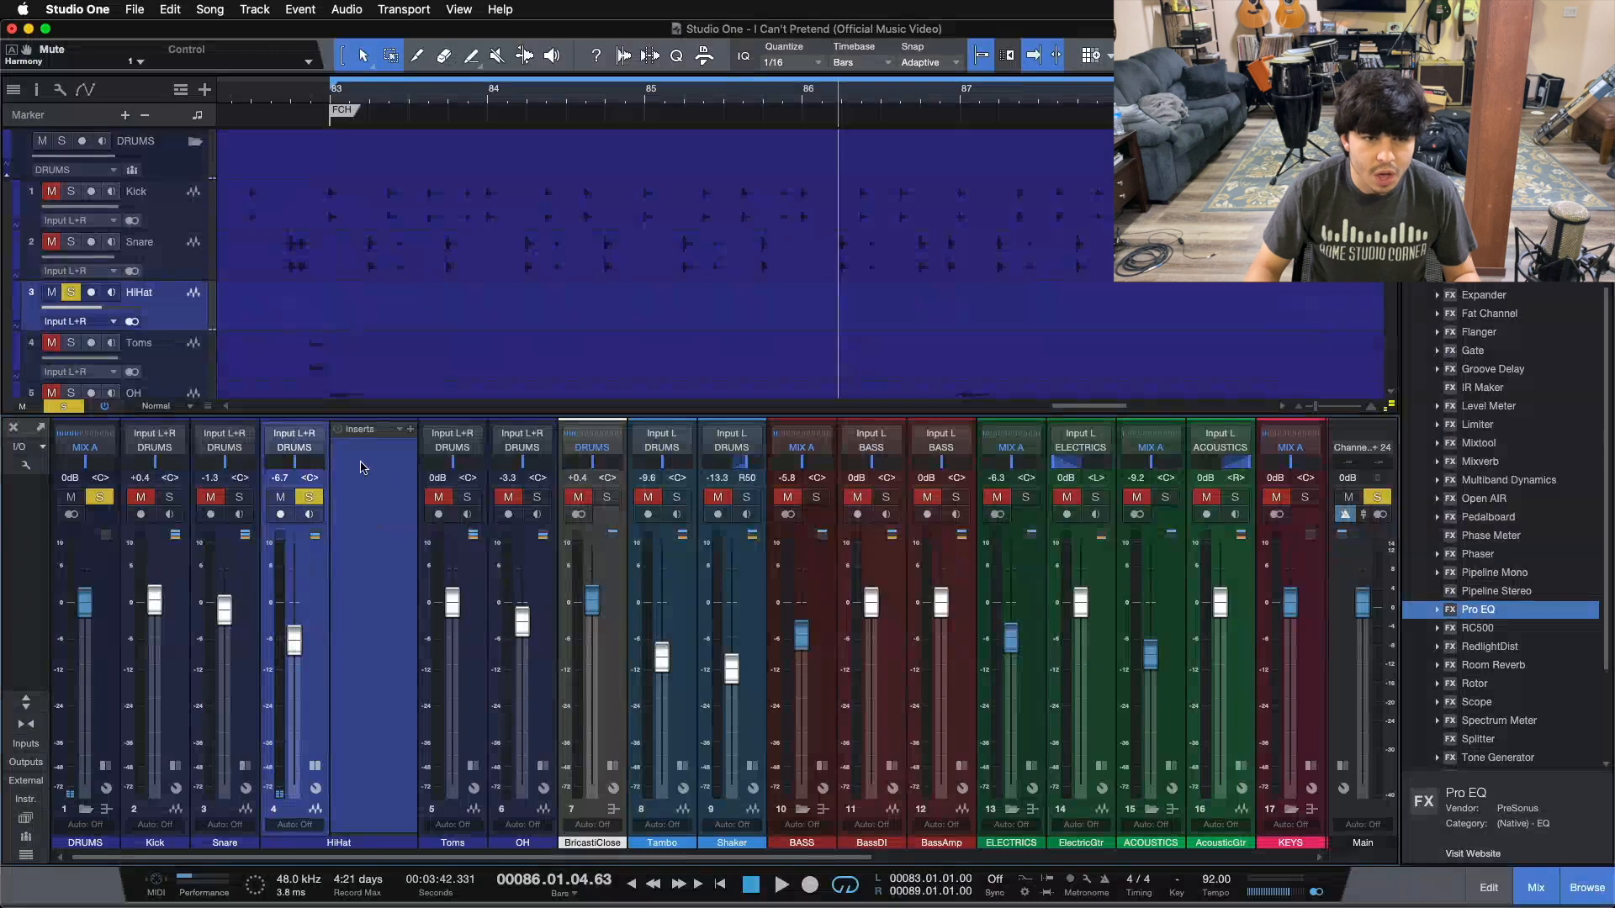
Play the soloed HiHat and examine its frequency spectrum in the Pro EQ before closing the plug-in
left_click(399, 106)
key("space")
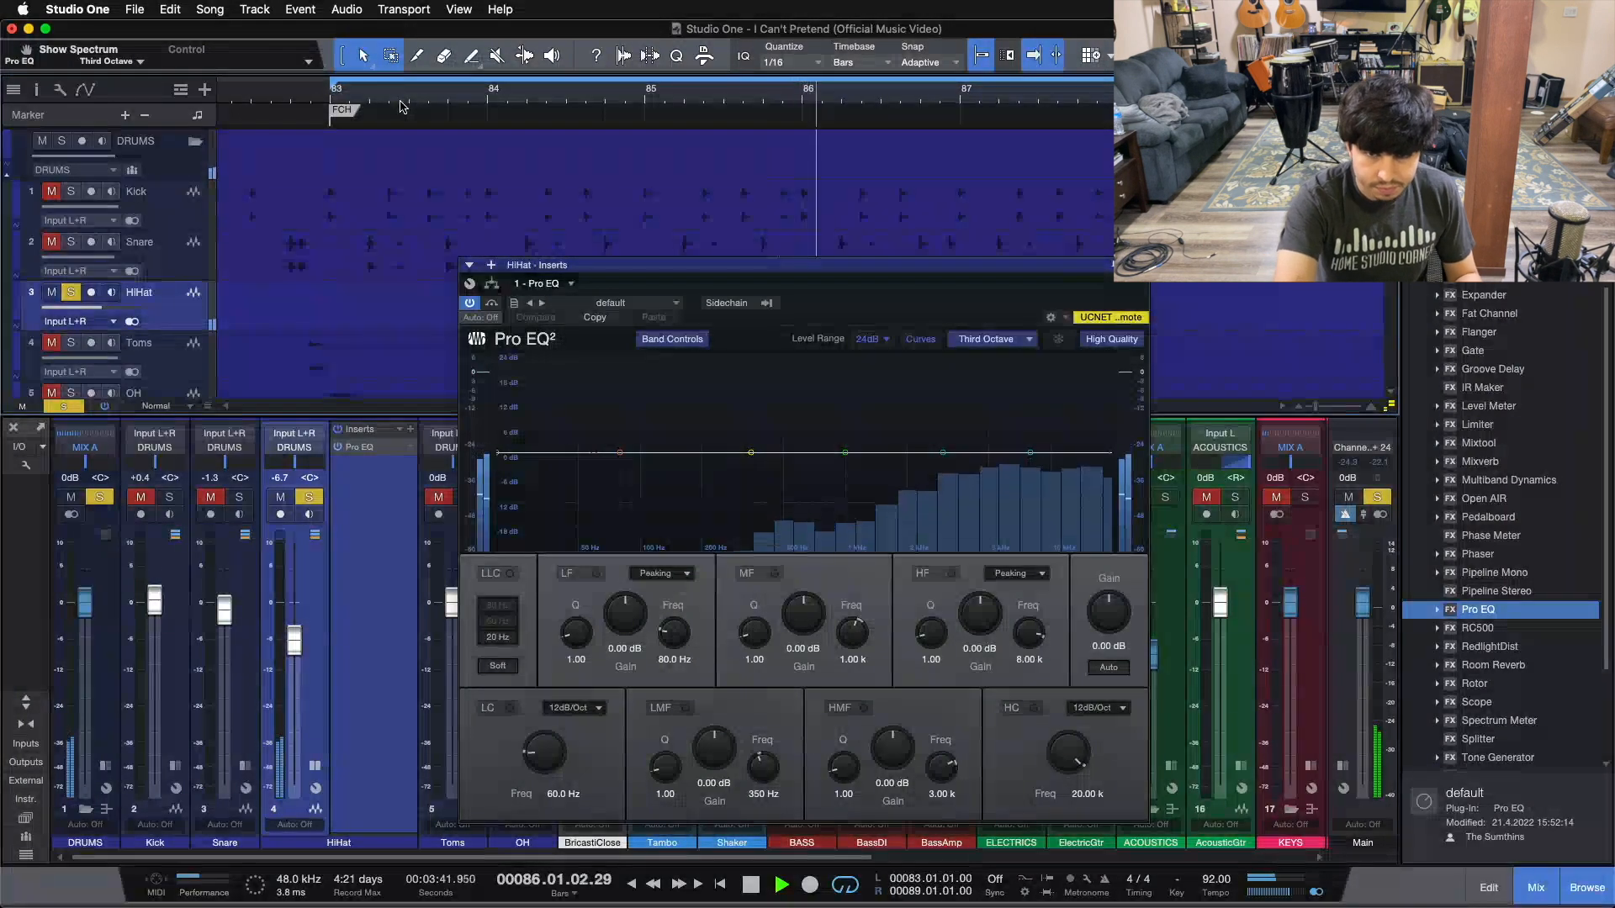
key("space")
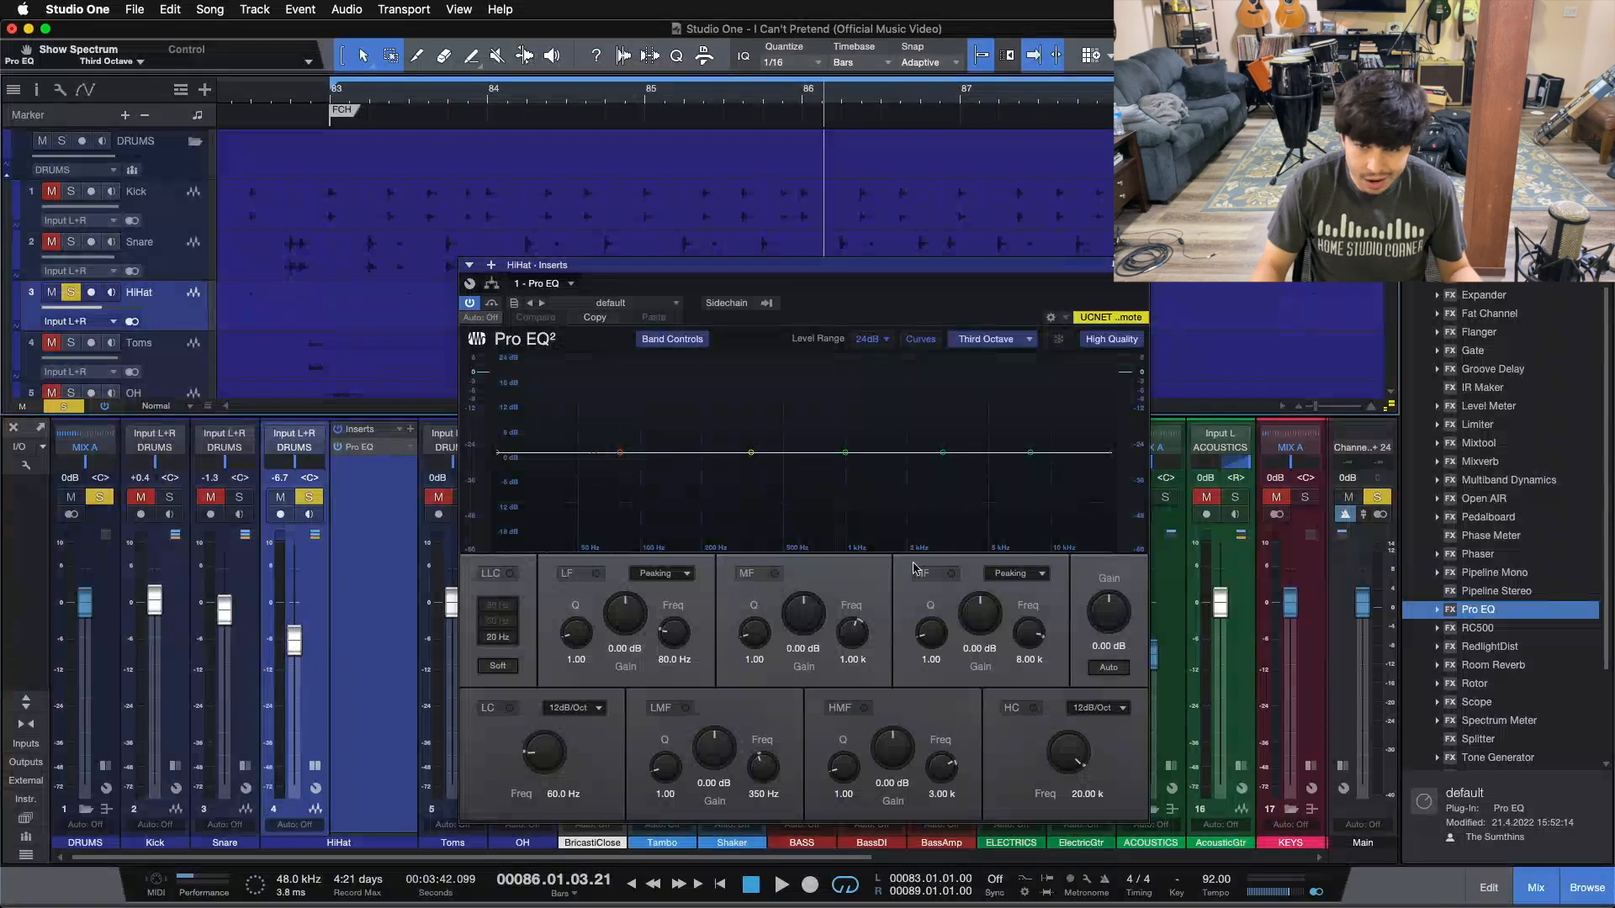
key("space")
key("space")
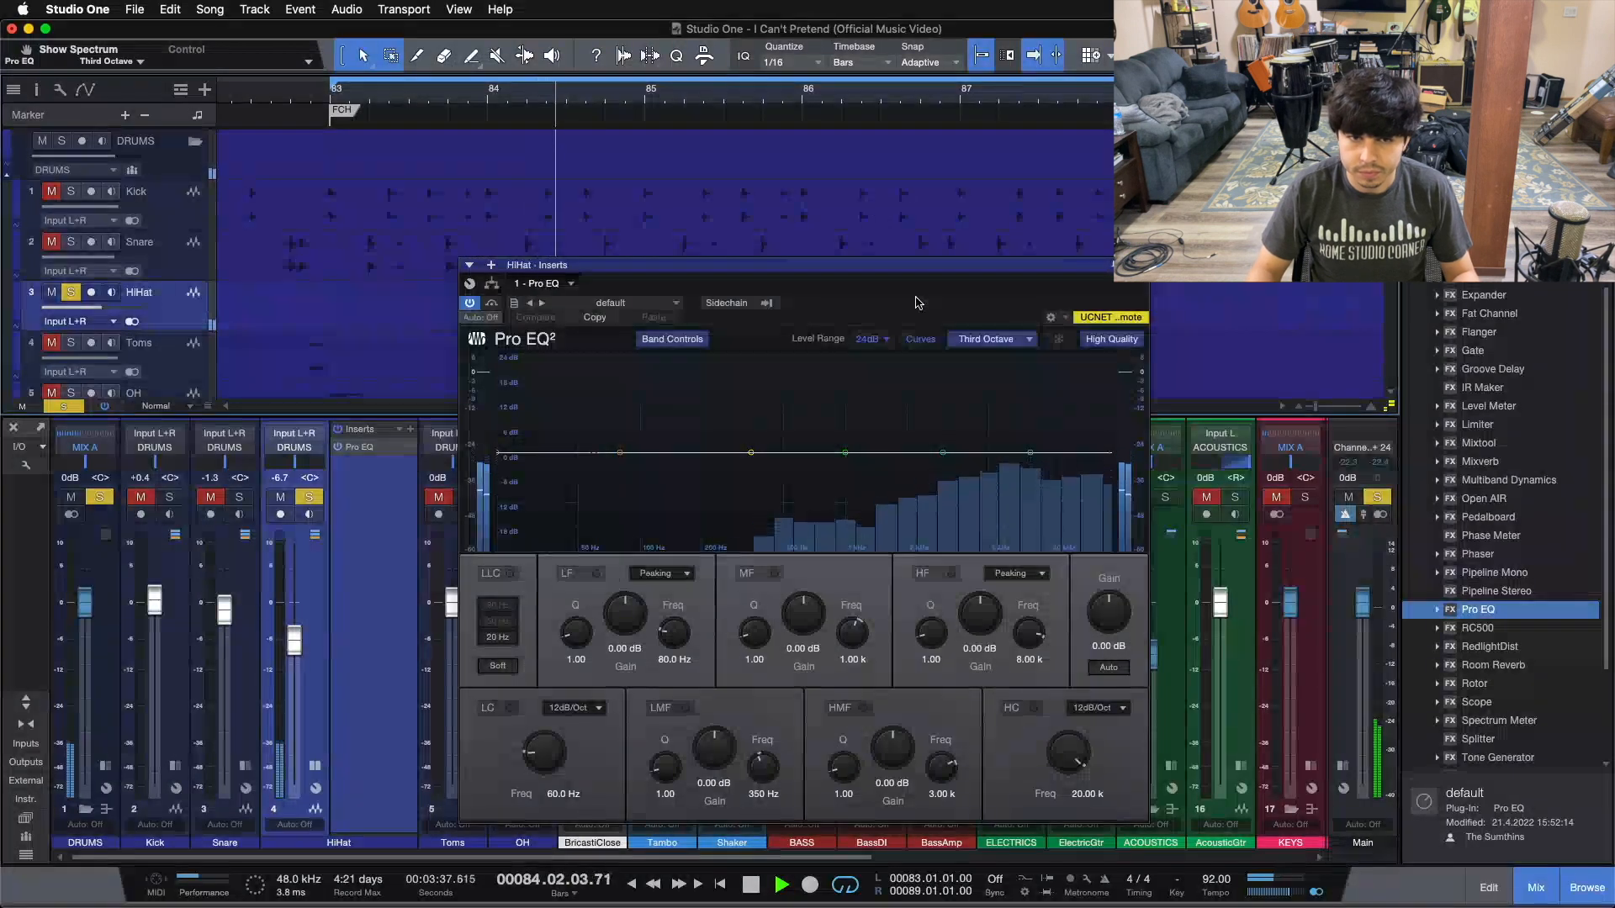
left_click(1140, 265)
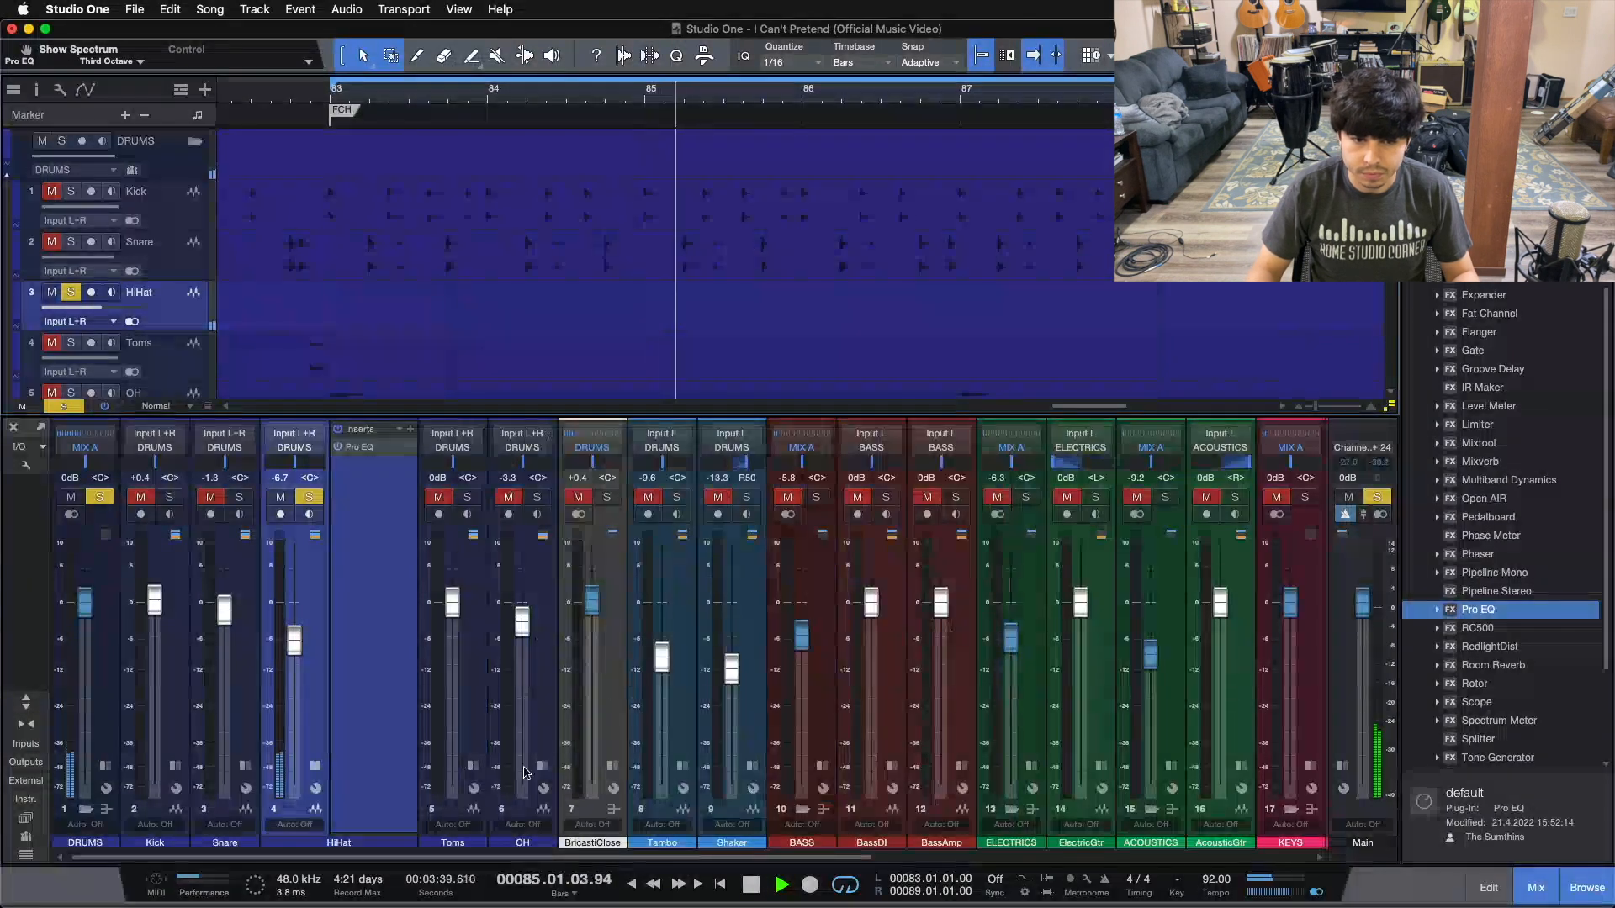
Expand the OH channel to show its inserts, bring the OH track into view and stop playback
left_click(542, 766)
scroll(741, 250, "down", 3)
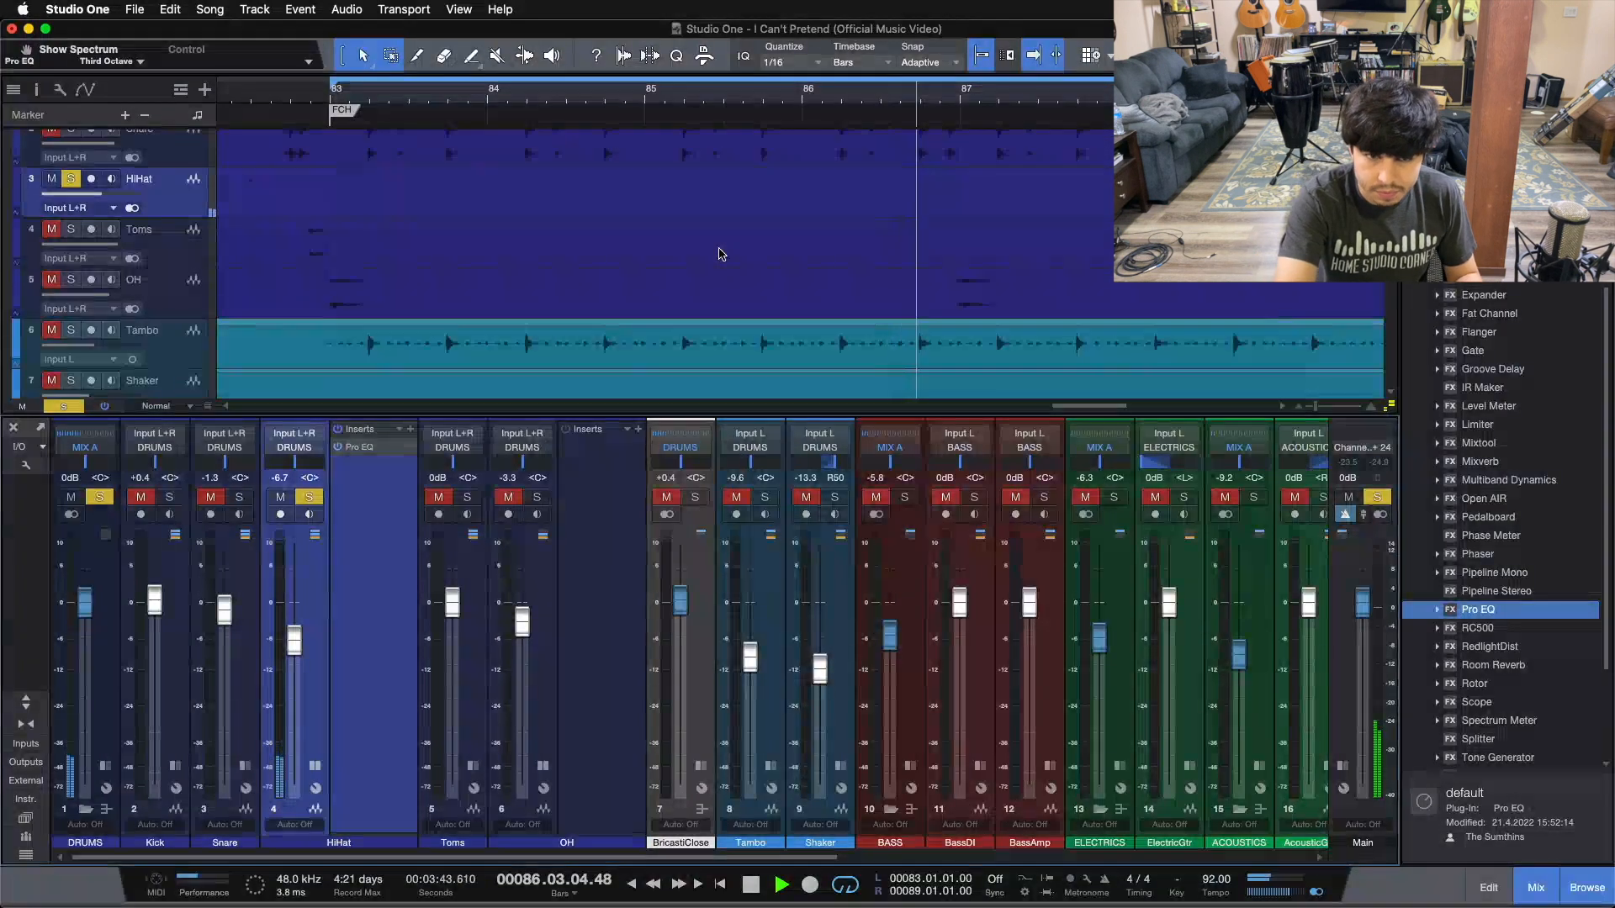
key("space")
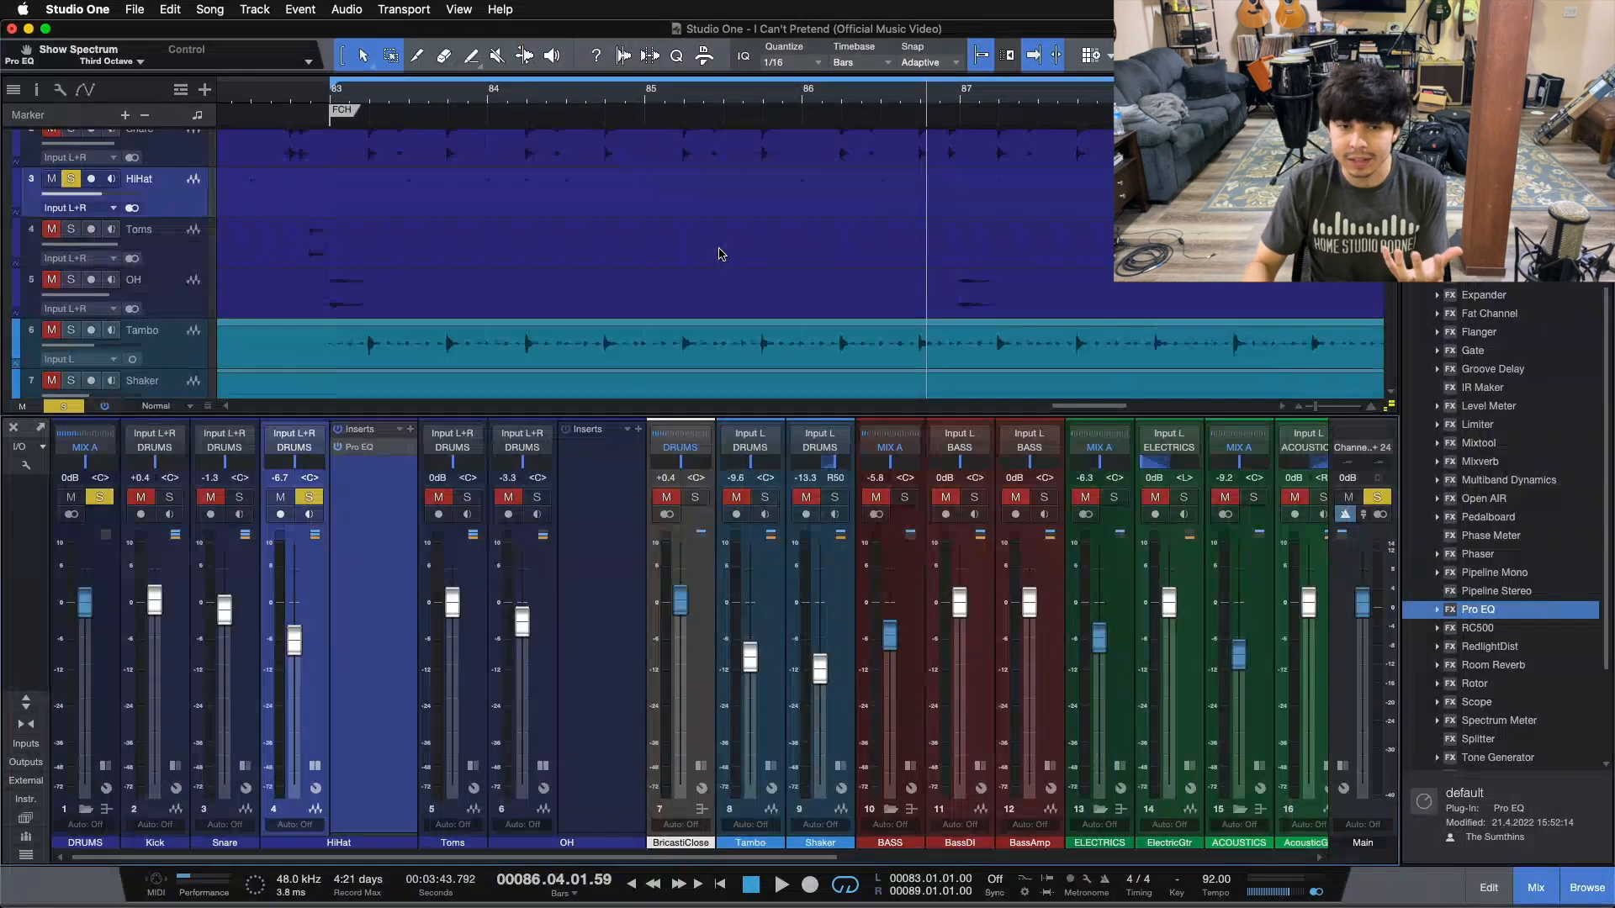
Solo the OH channel, add a Pro EQ to its inserts and set the playback position just before bar 83
left_click(611, 574)
left_click(538, 498)
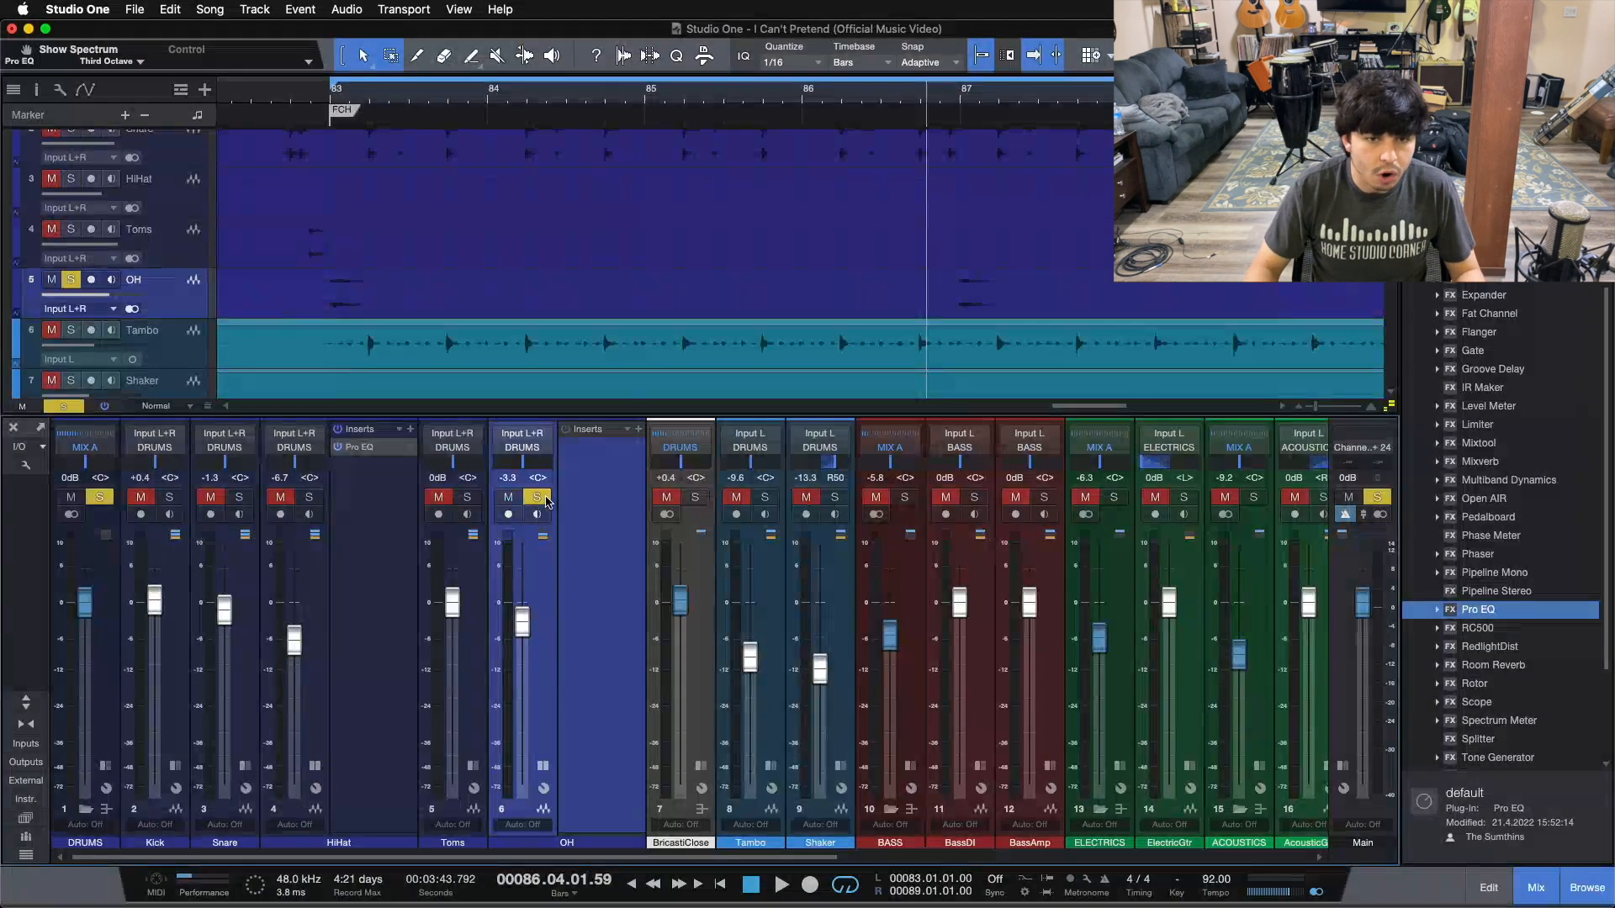
left_click_drag(587, 455, 593, 455)
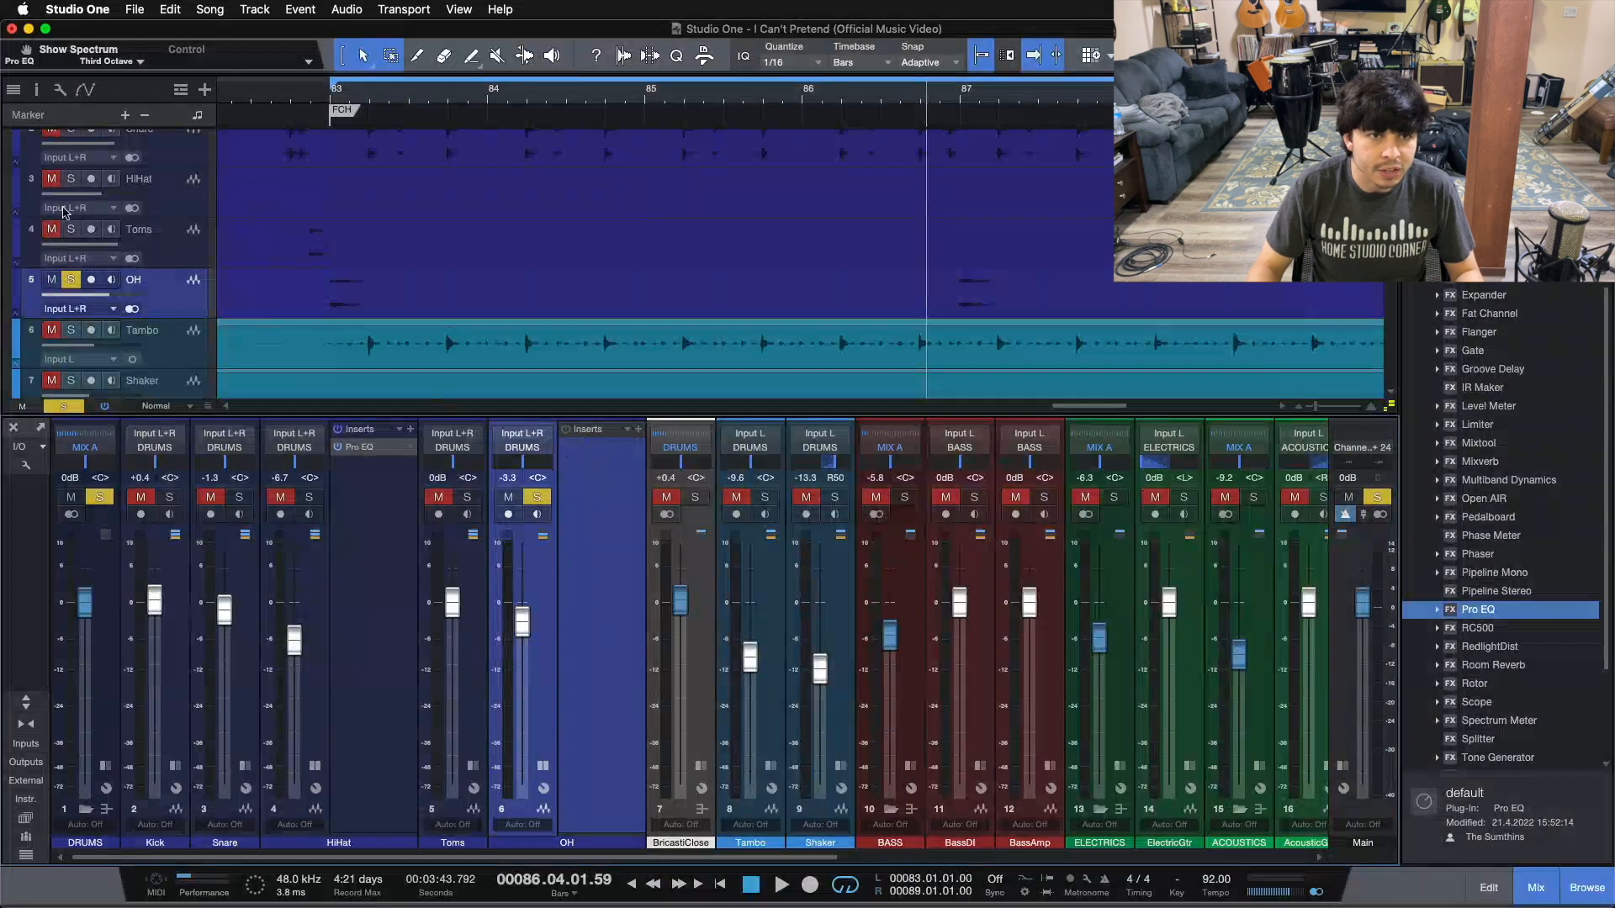
left_click(251, 94)
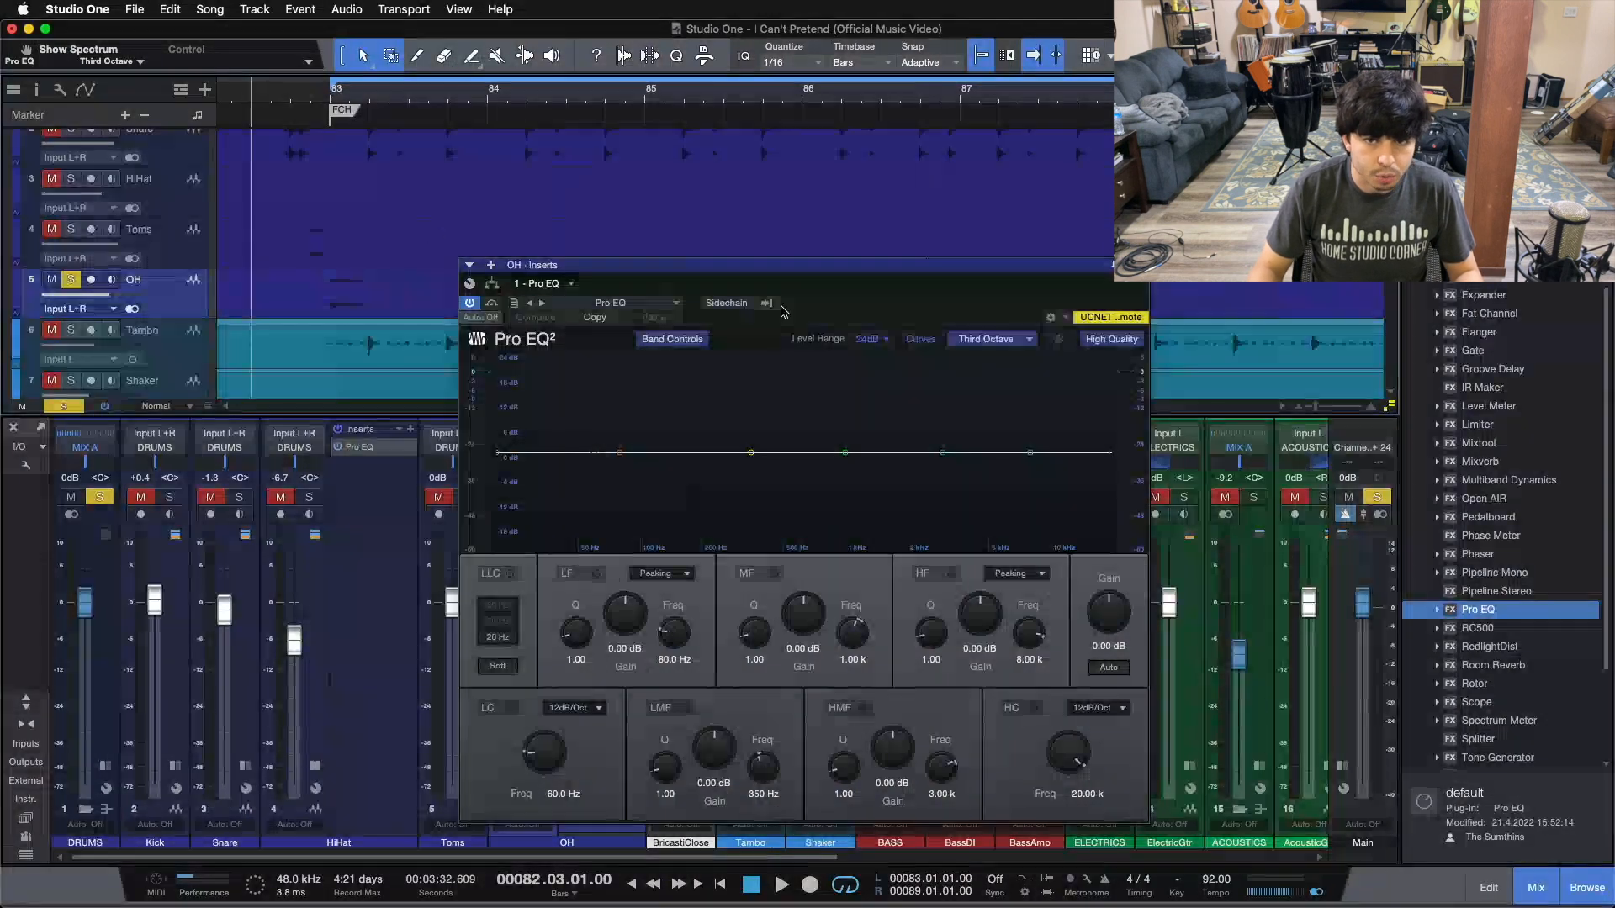
left_click_drag(931, 266, 1091, 304)
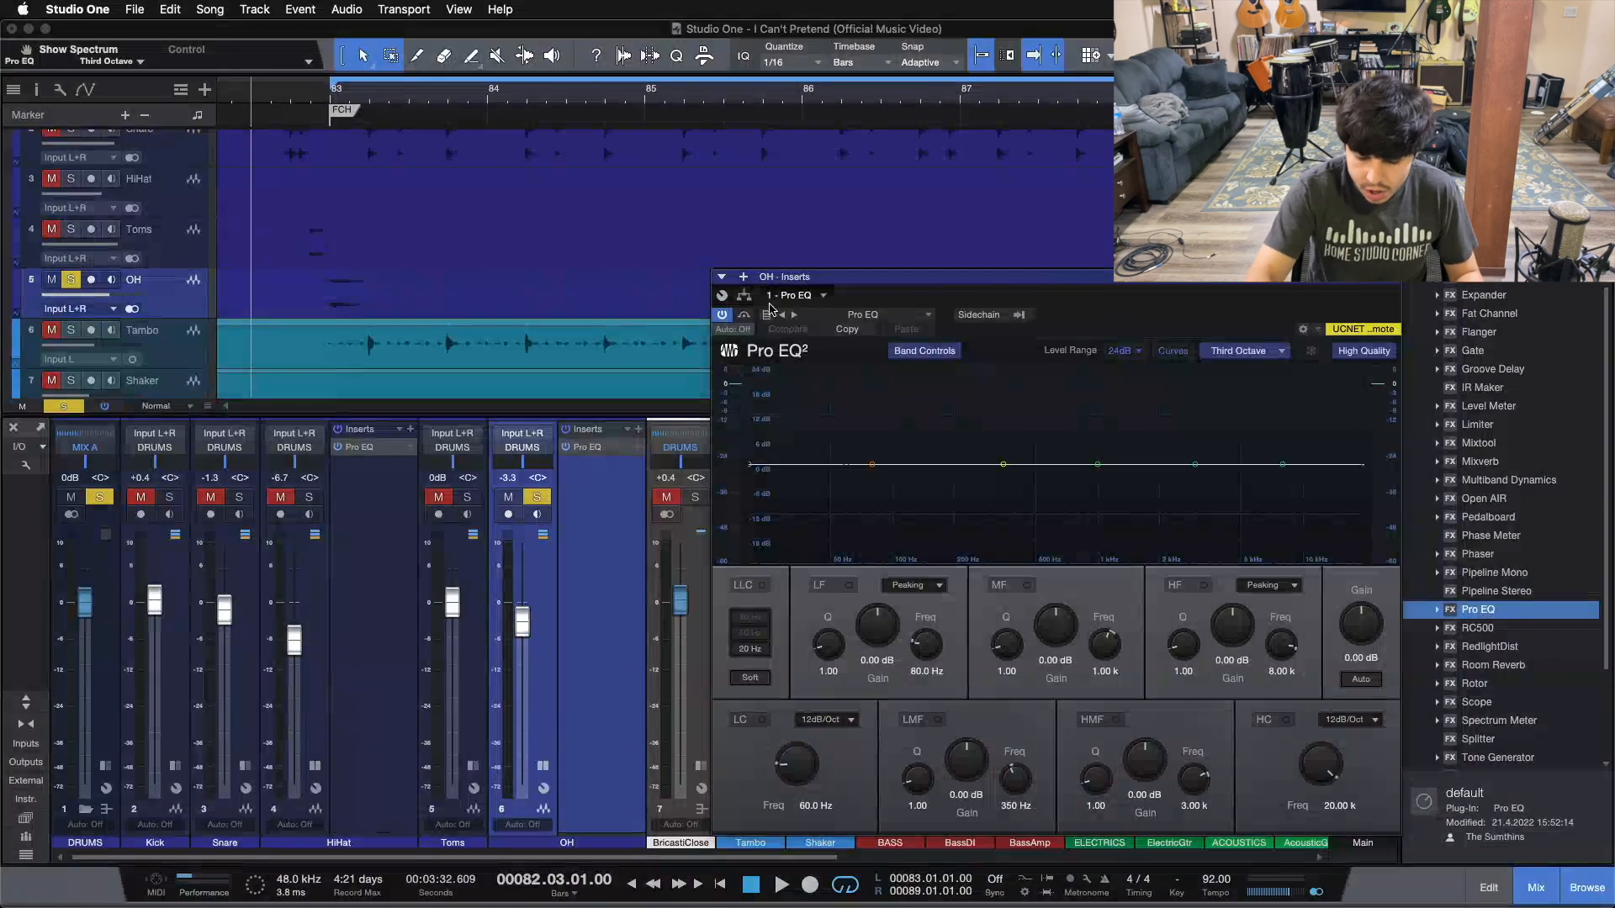
Play the soloed OH and examine its frequency spectrum in the Pro EQ before closing the plug-in
key("space")
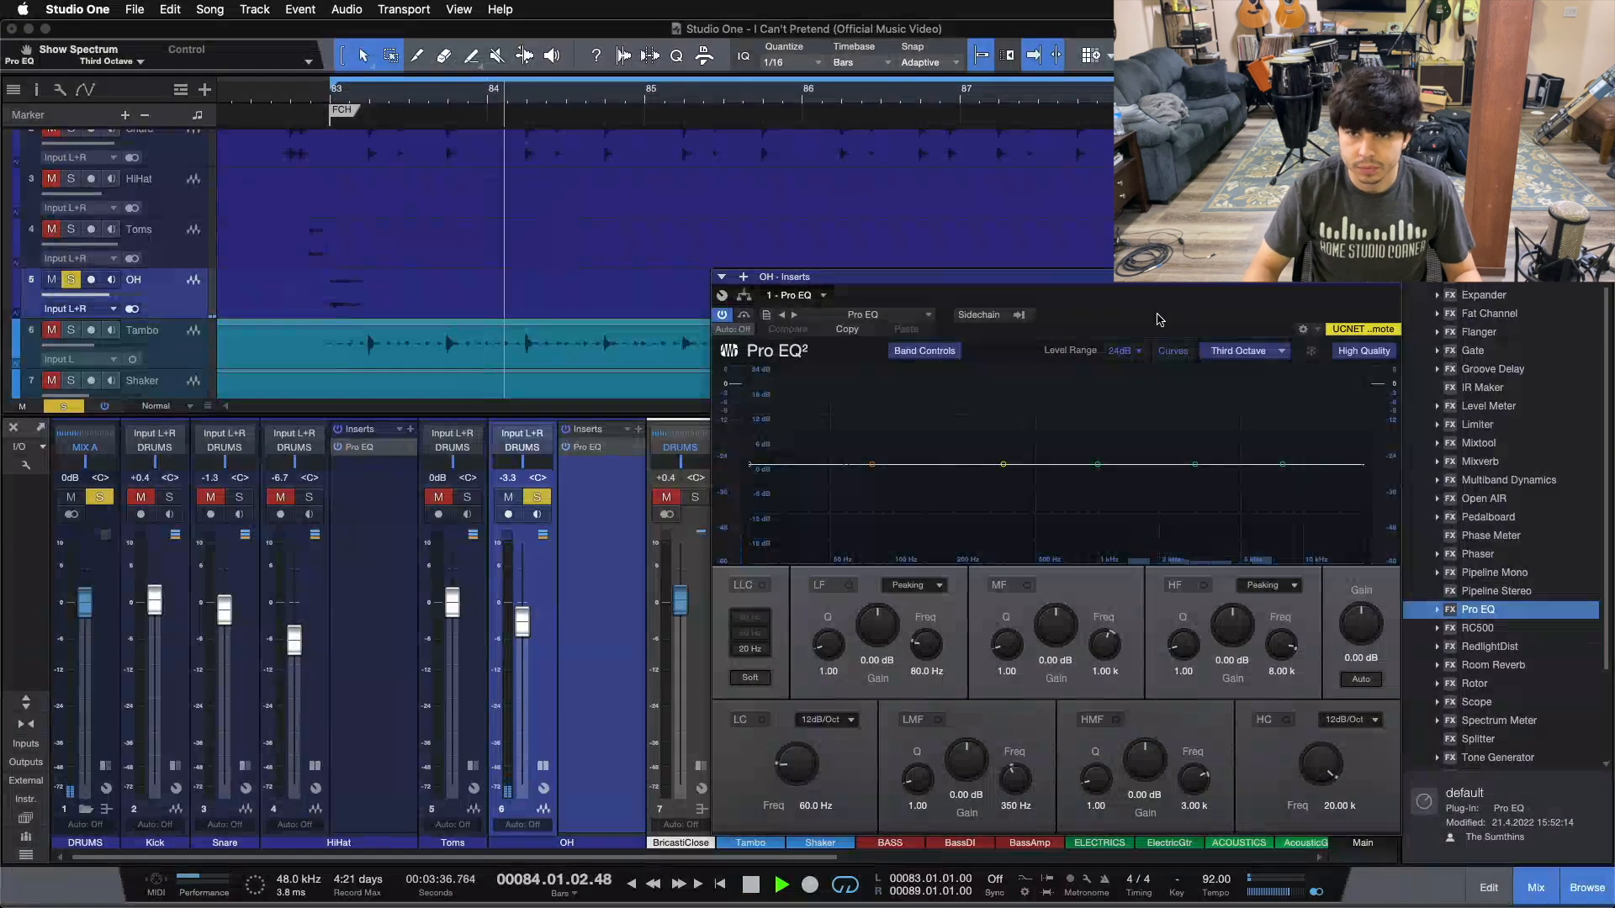
left_click_drag(1141, 287, 1149, 316)
left_click(949, 94)
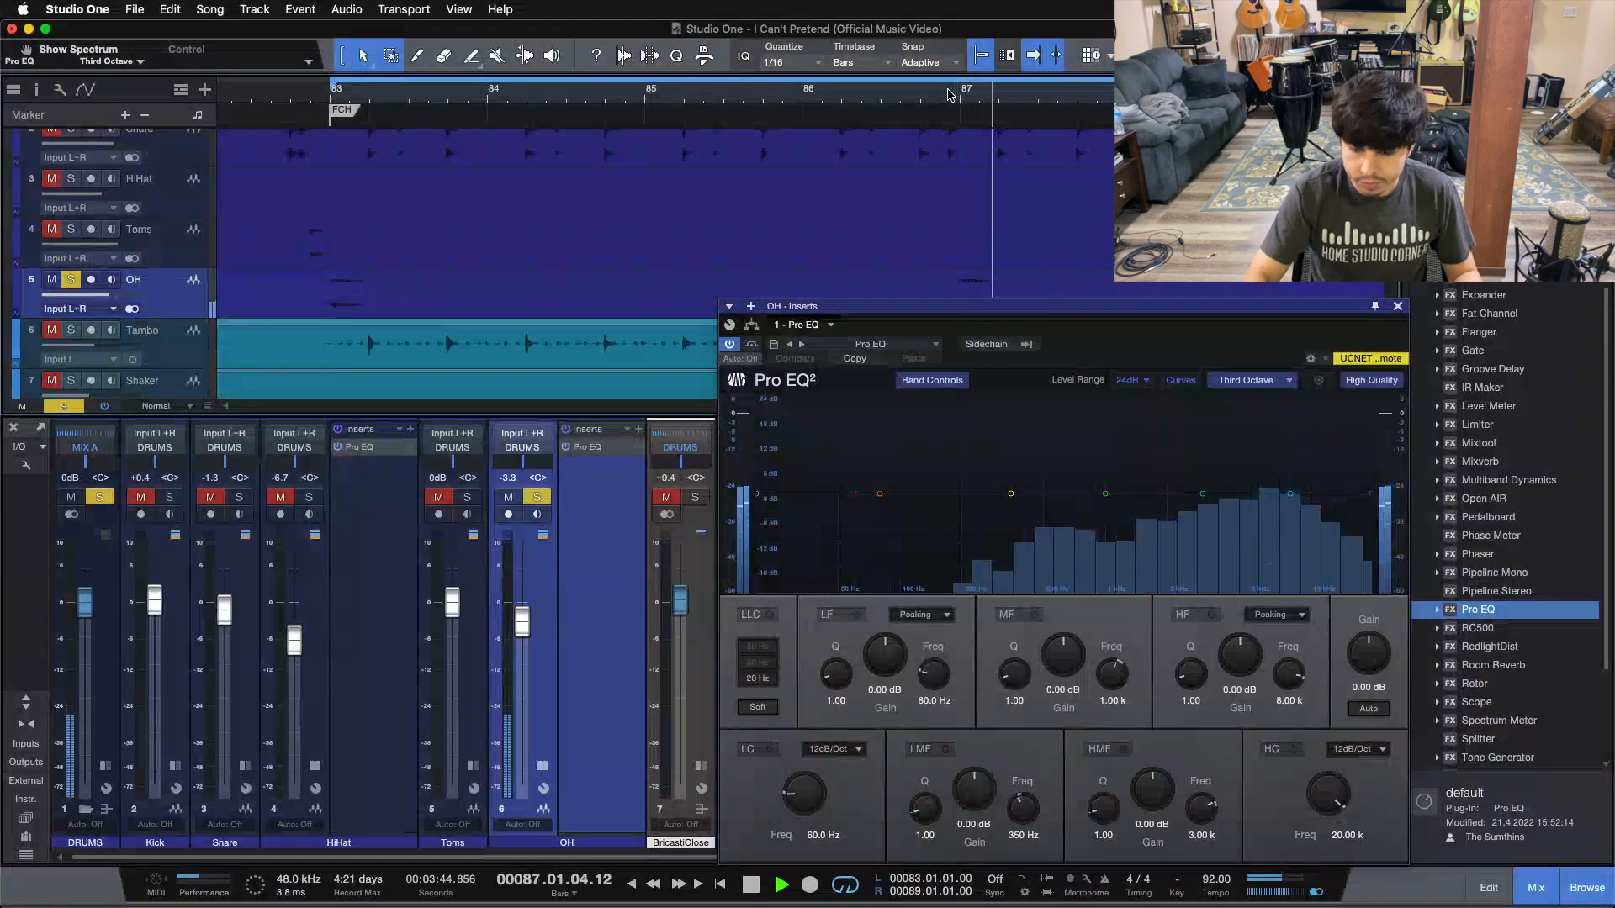
key("space")
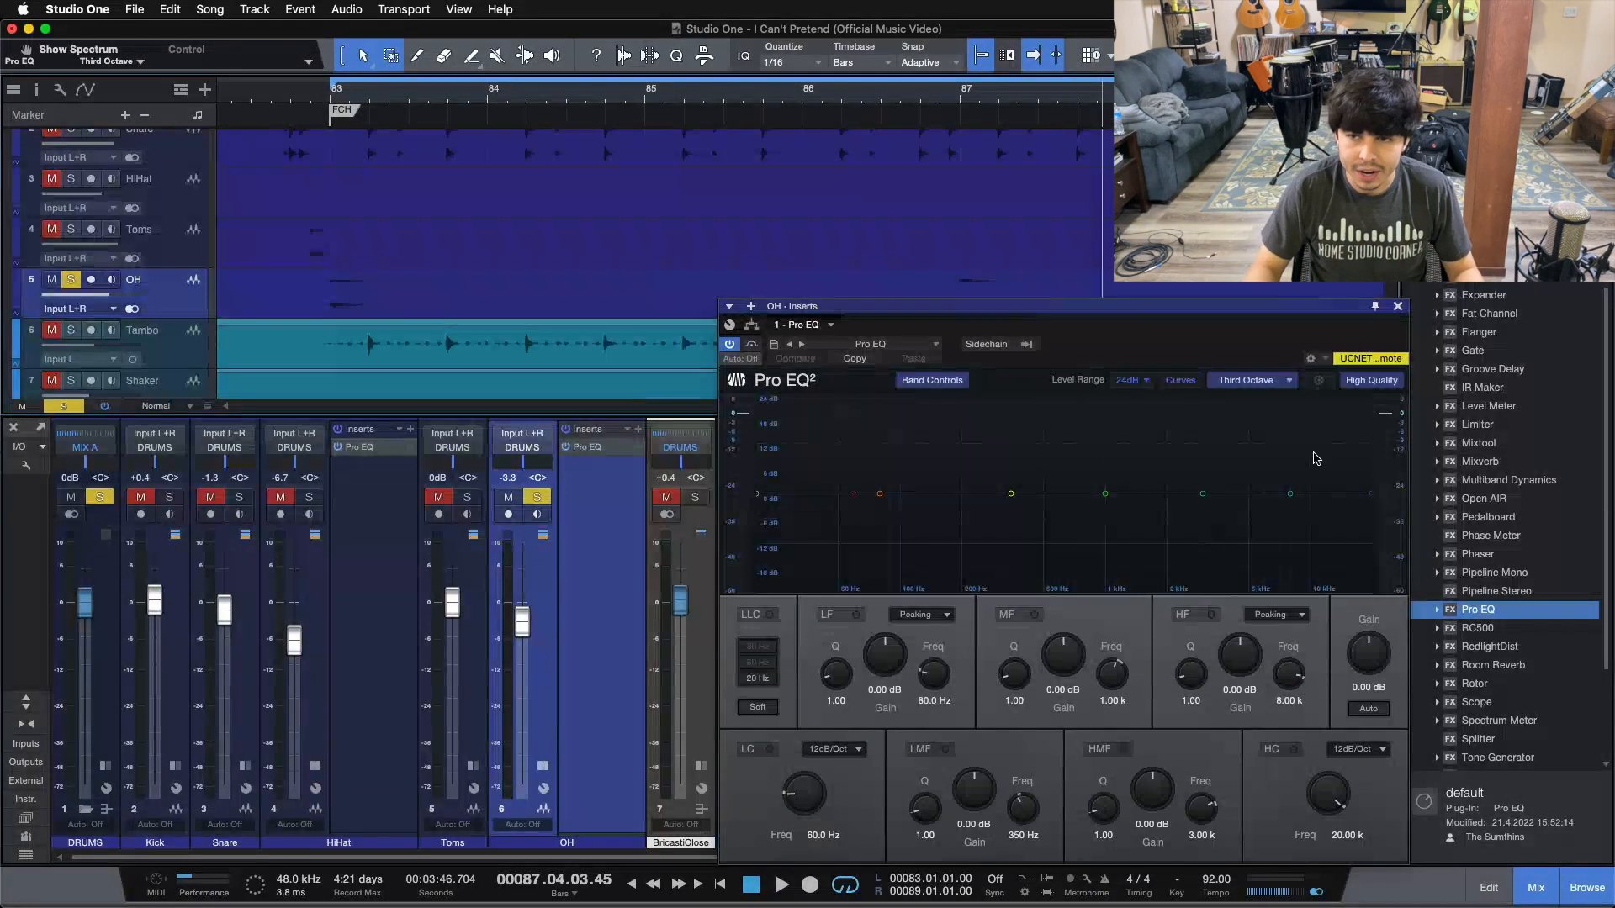
left_click(1397, 306)
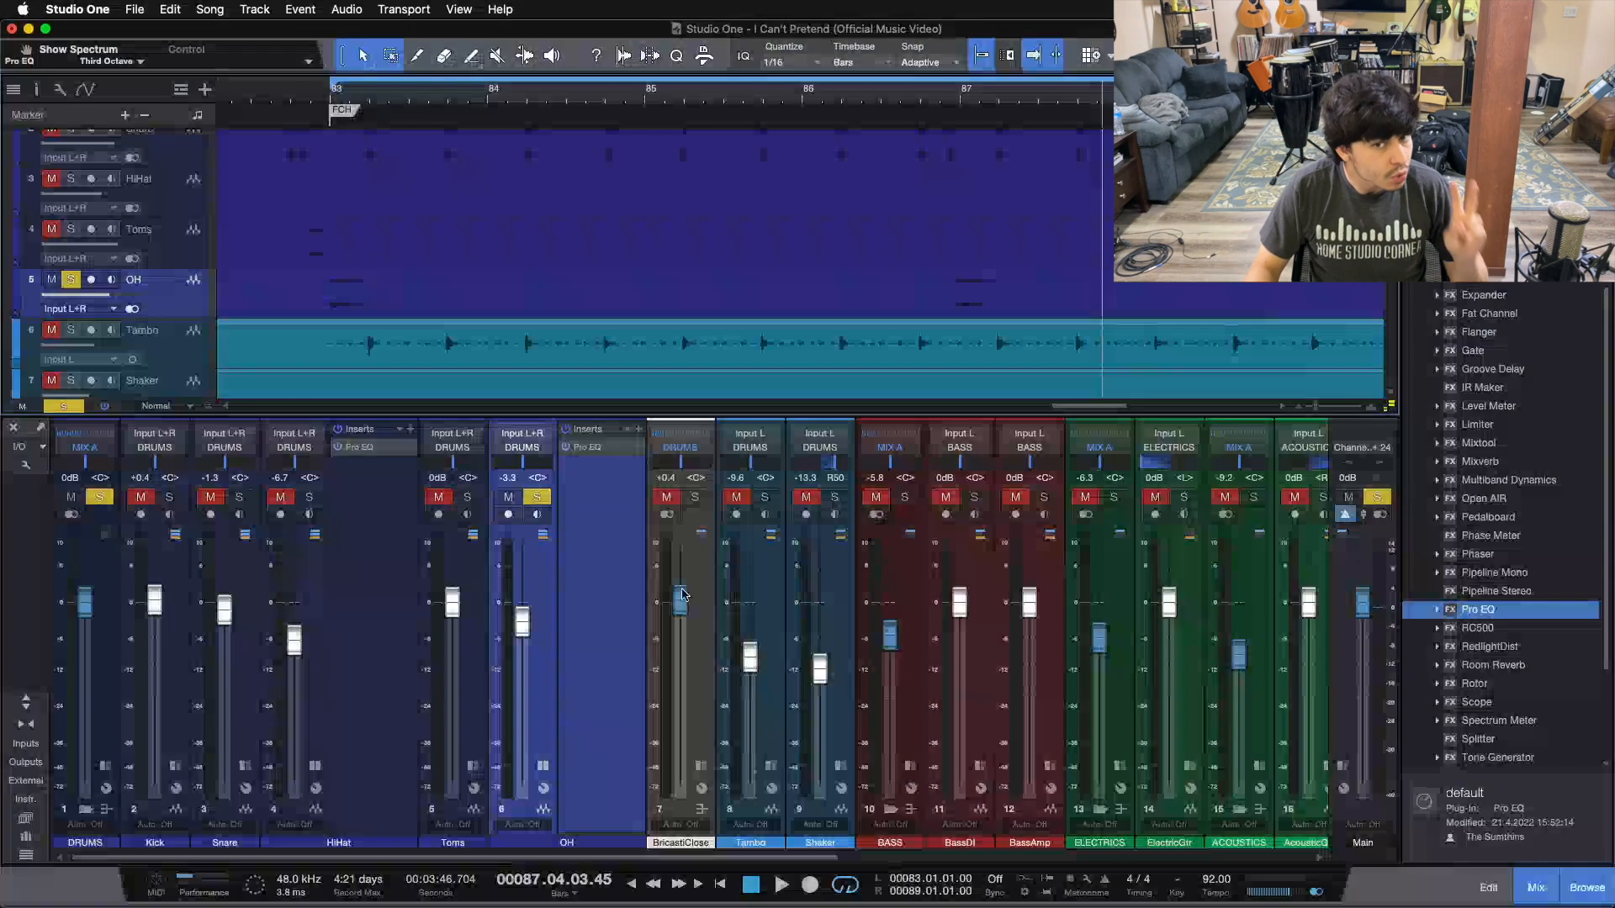
Remove the Pro EQ from the inserts of both the OH and HiHat channels
right_click(601, 450)
left_click(607, 565)
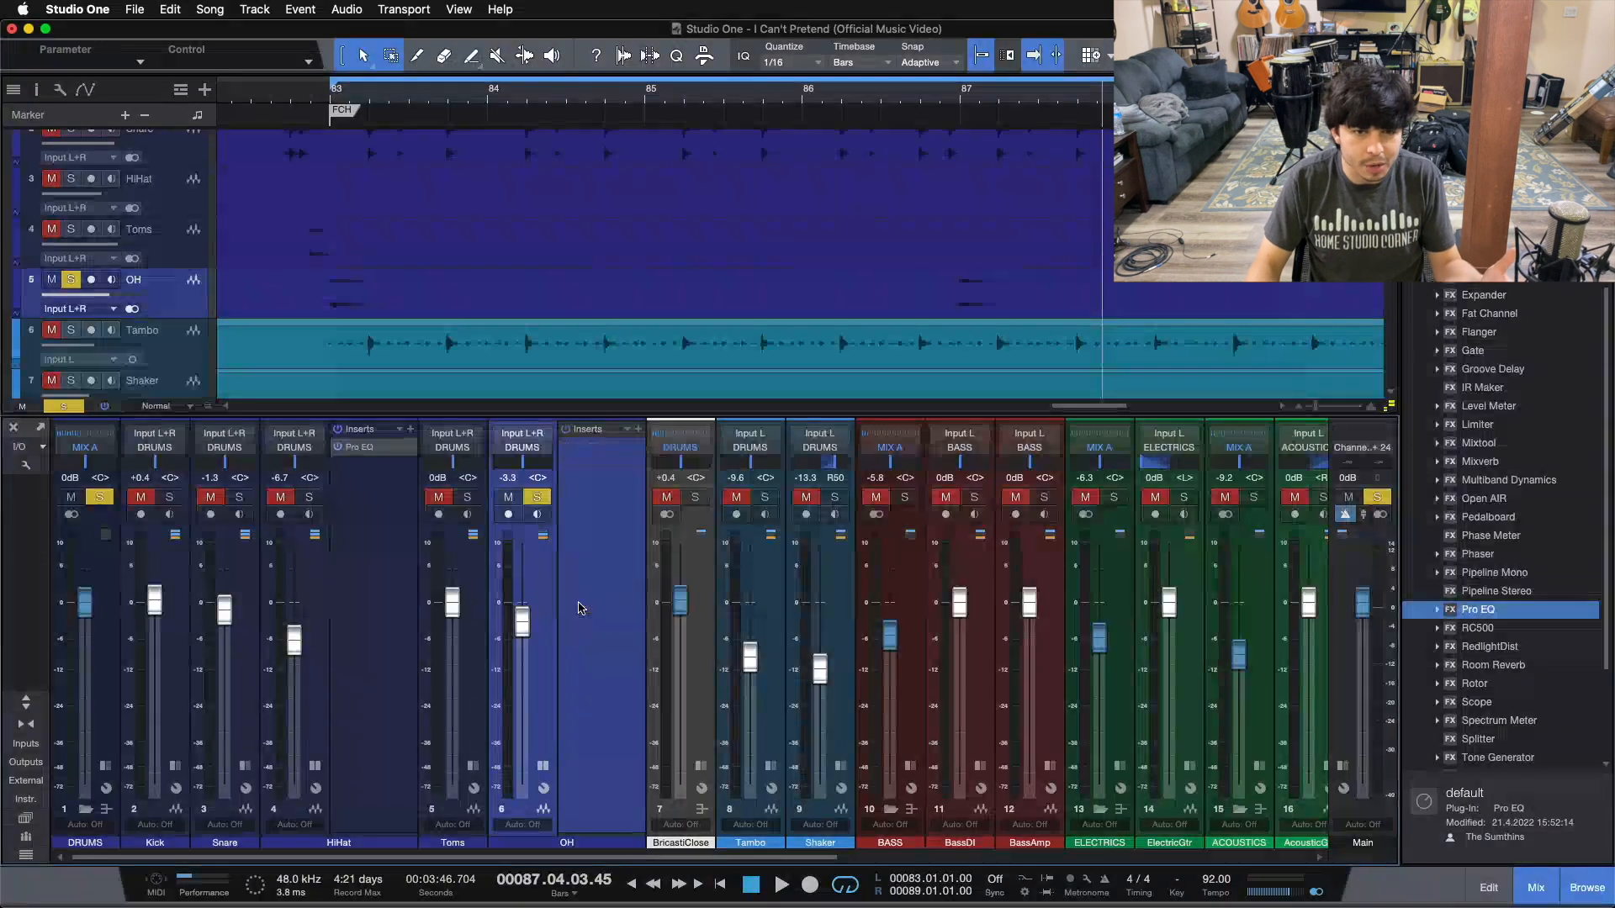
right_click(340, 450)
left_click(376, 607)
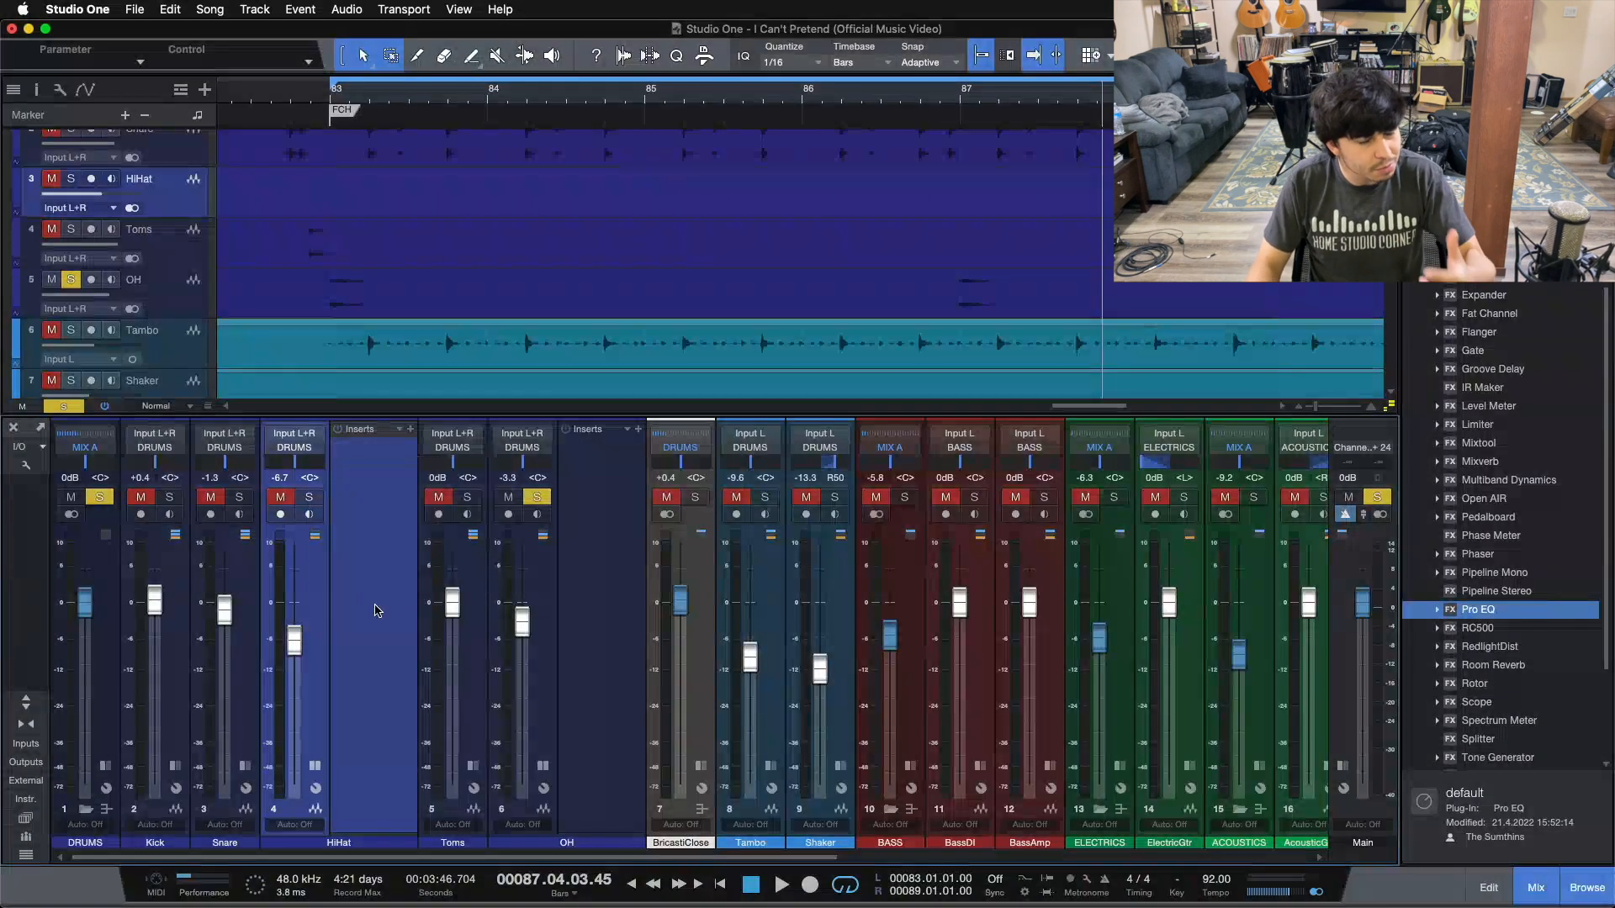
Collapse the expanded insert views of the OH and HiHat channels and clear the OH solo
left_click(315, 766)
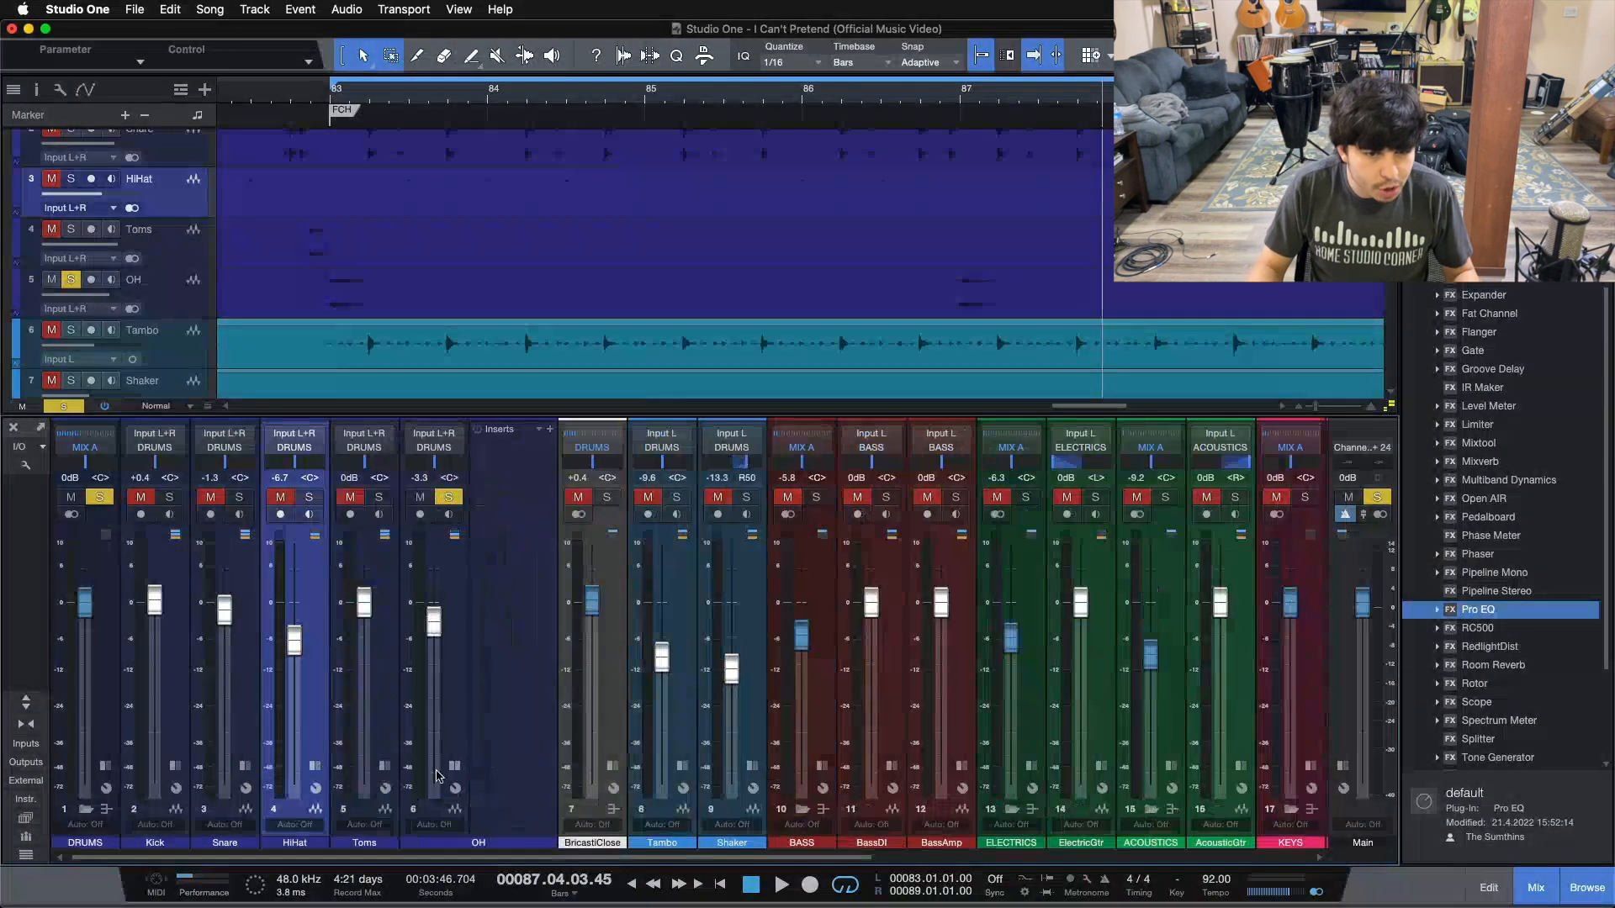
left_click(315, 766)
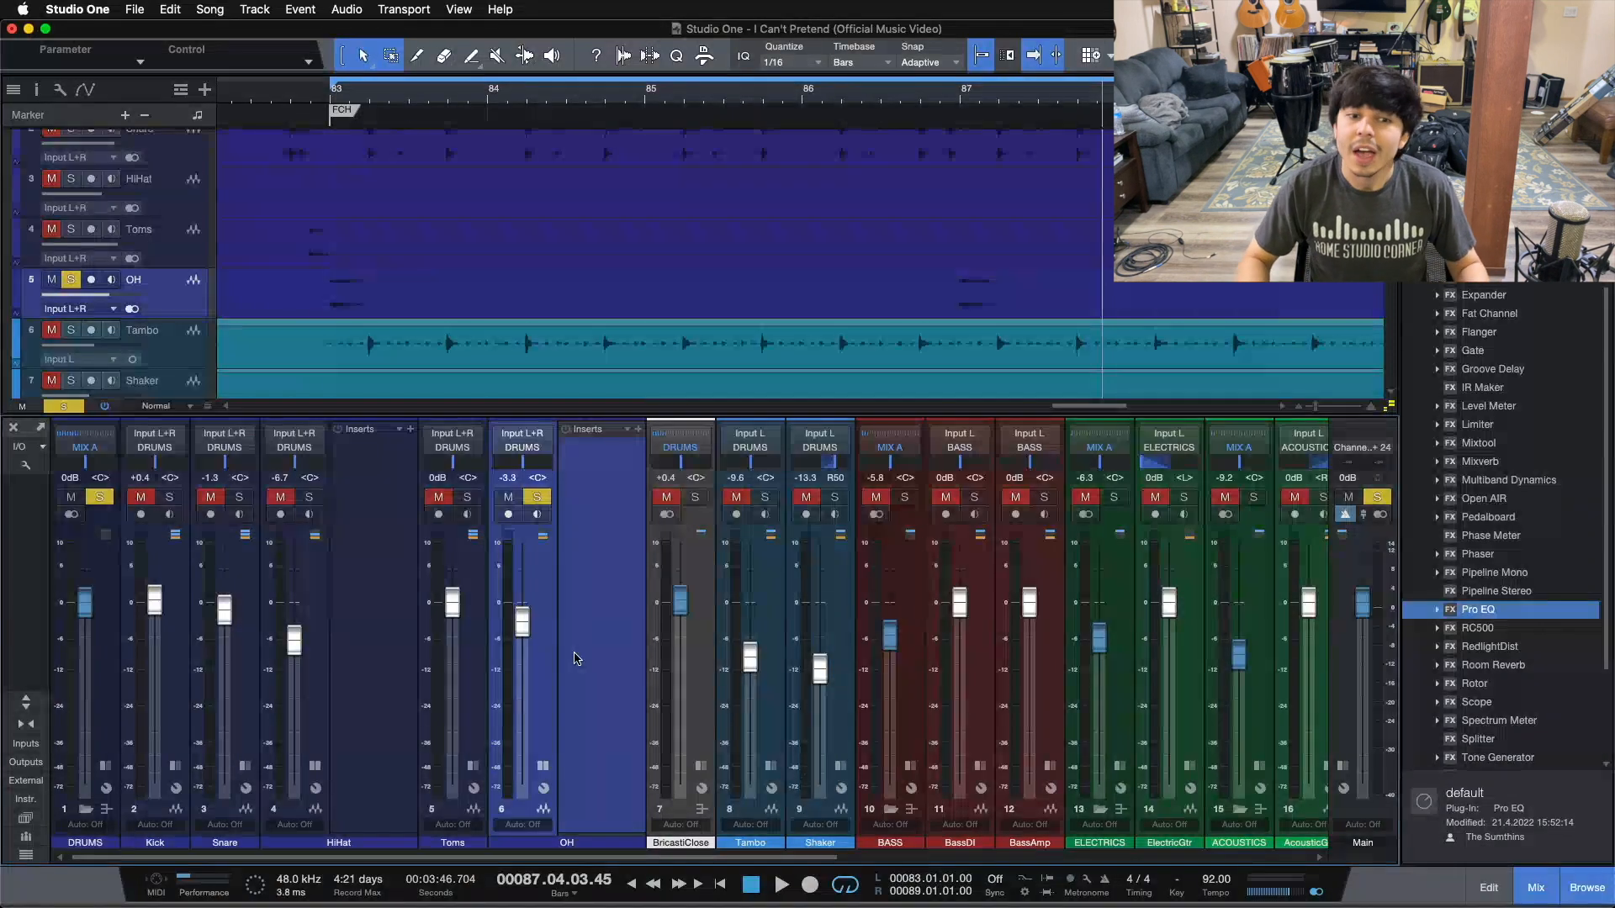
left_click(543, 766)
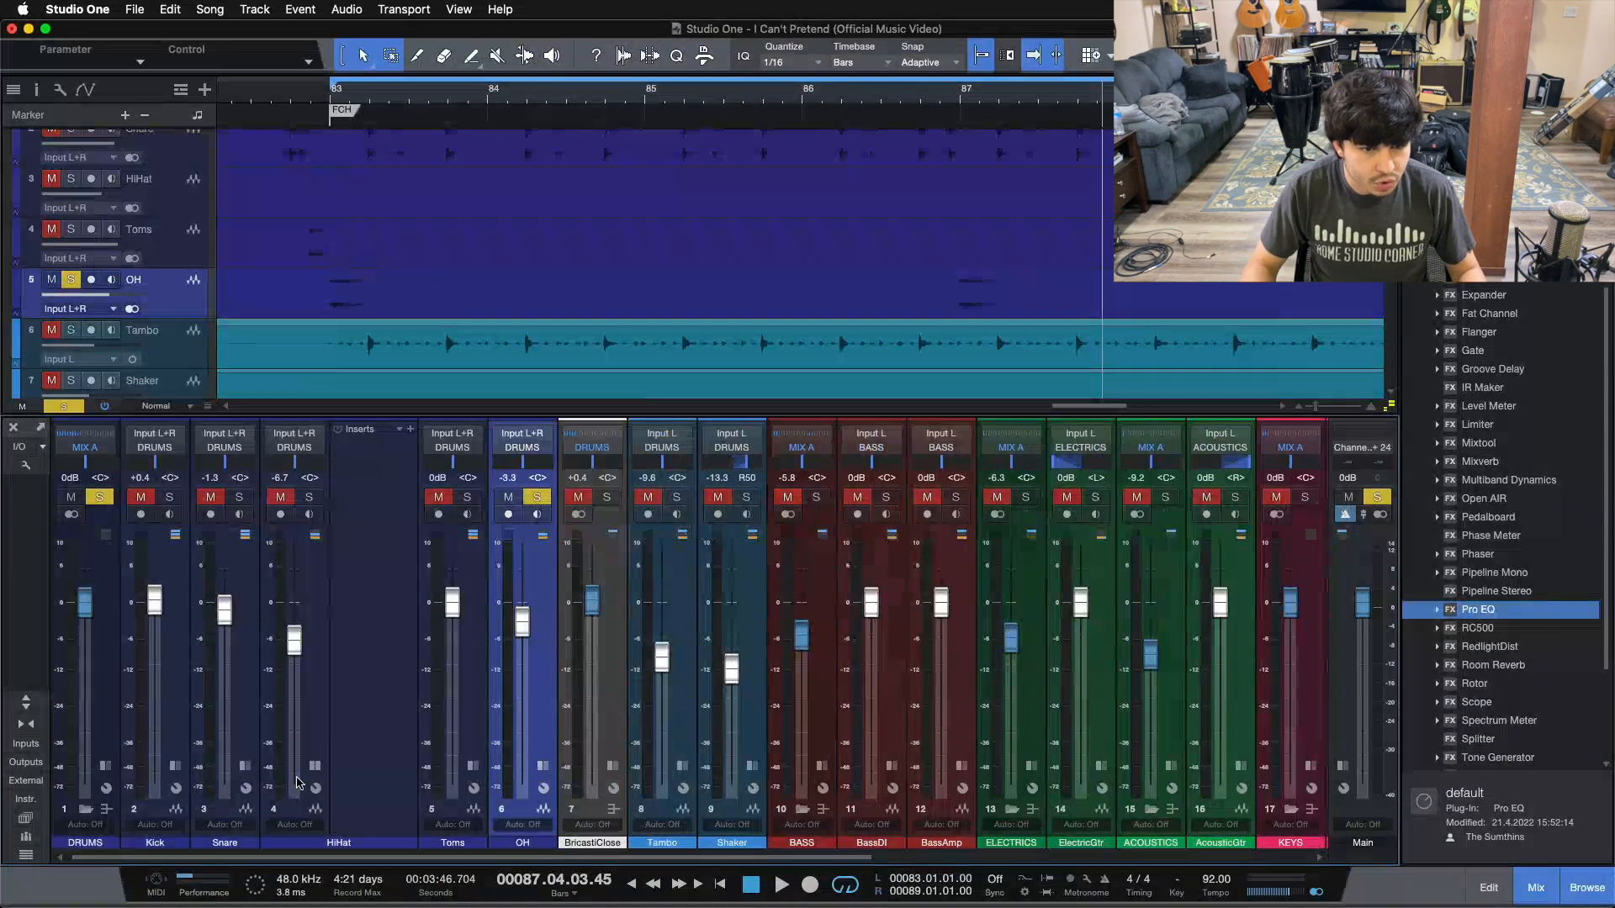
left_click(314, 766)
left_click(311, 713)
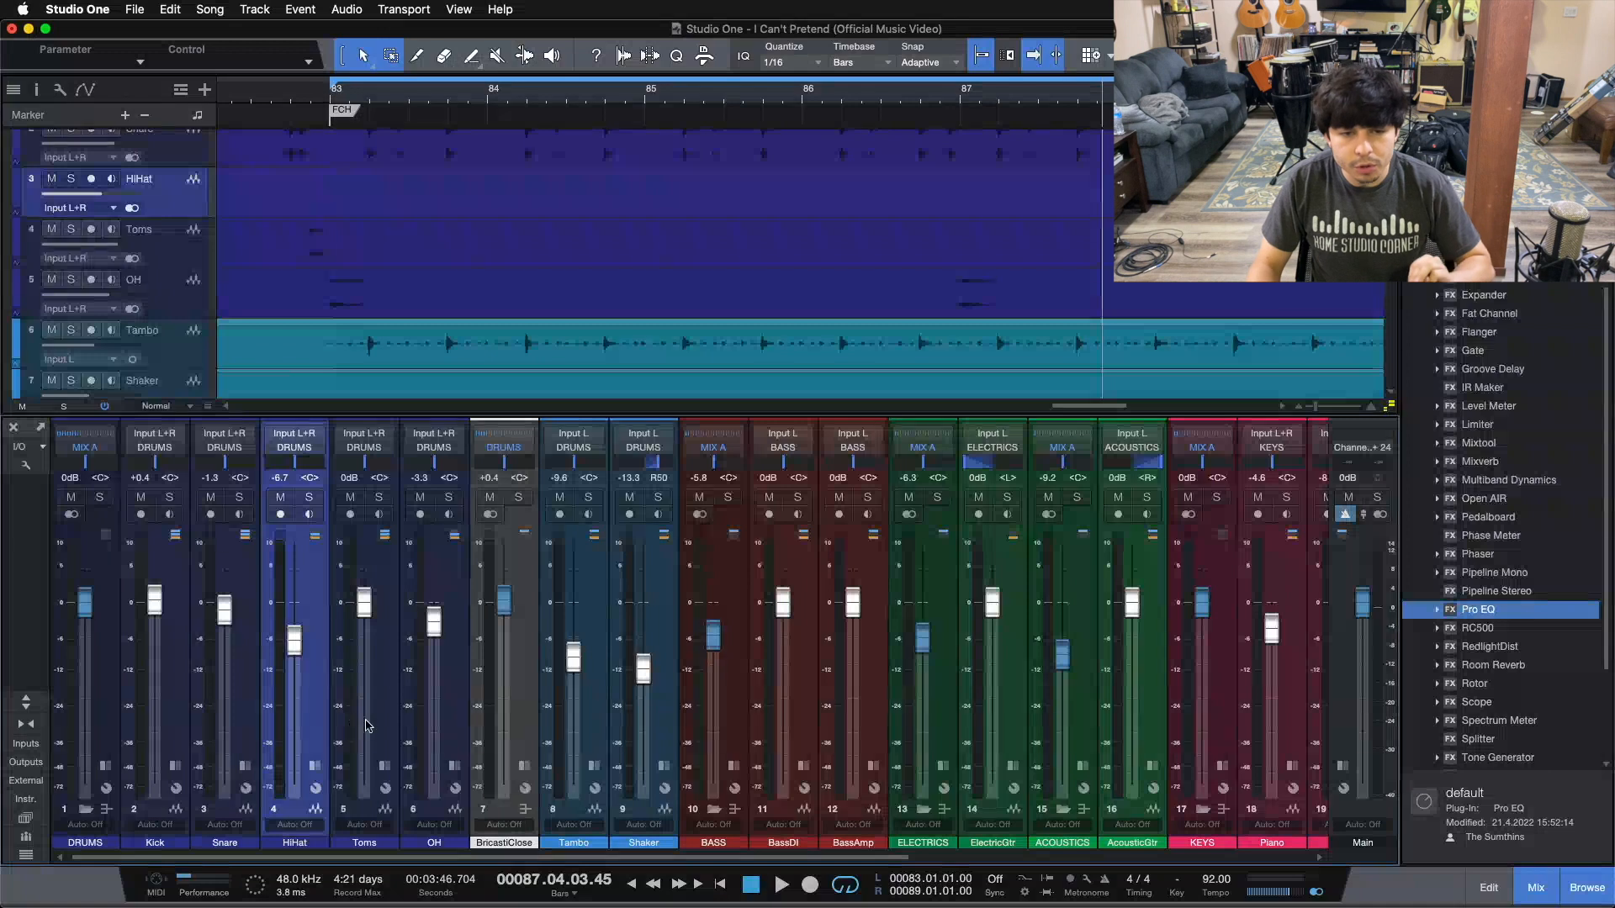
left_click(516, 662)
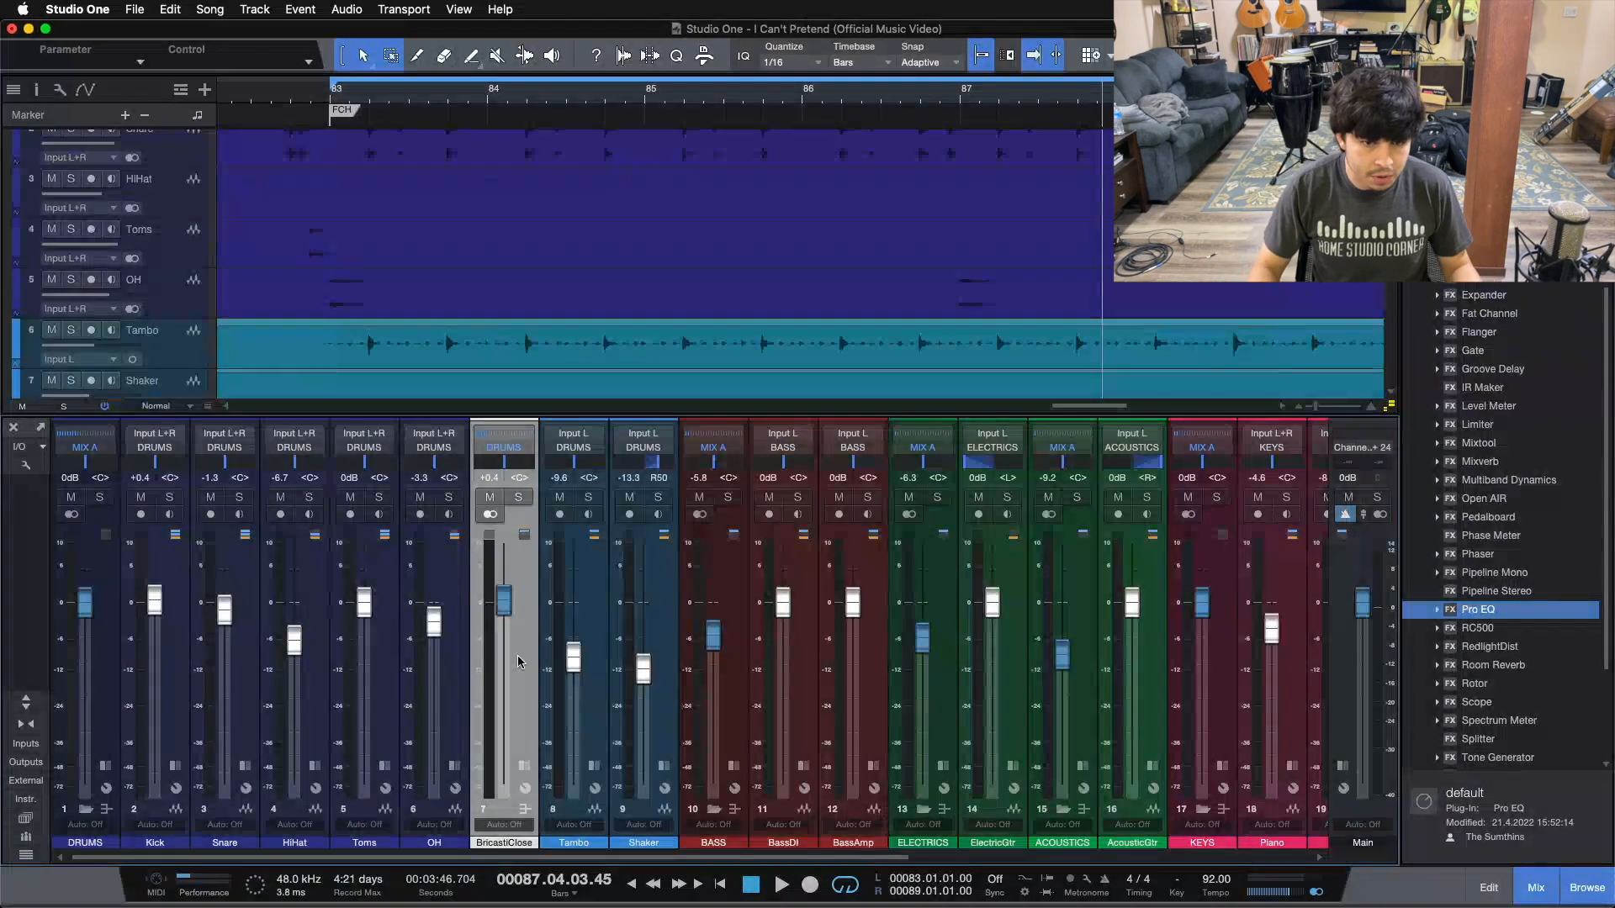
left_click(455, 646)
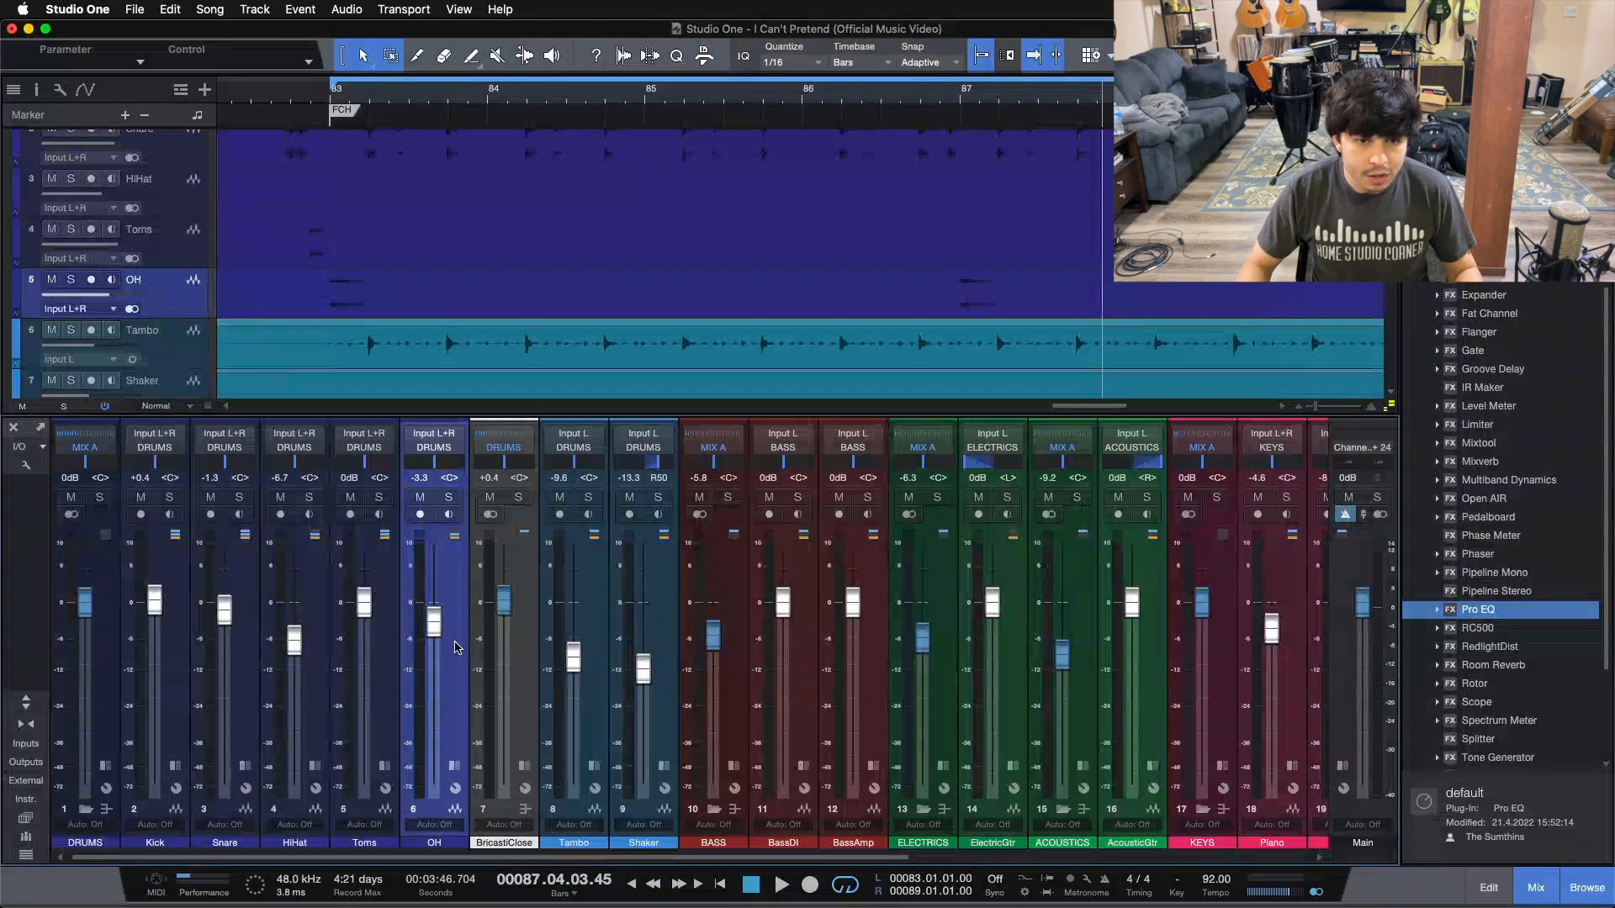
left_click(531, 632)
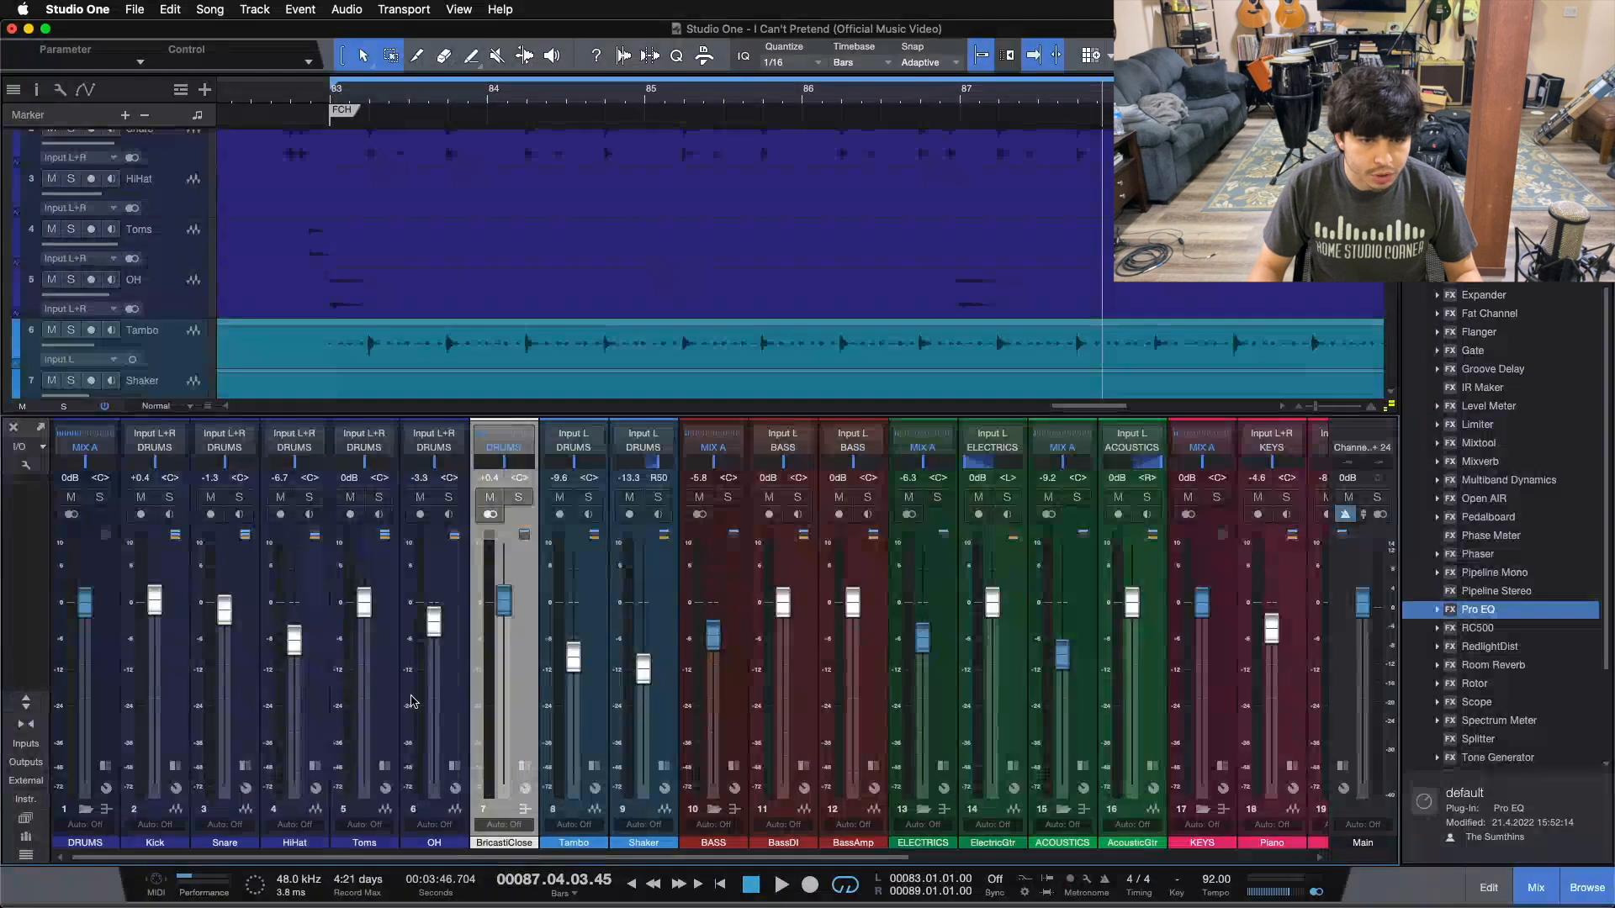
Select the Kick through OH channels, solo them together and play them from bar 83
left_click(448, 688)
left_click(187, 577, "shift")
left_click(378, 497)
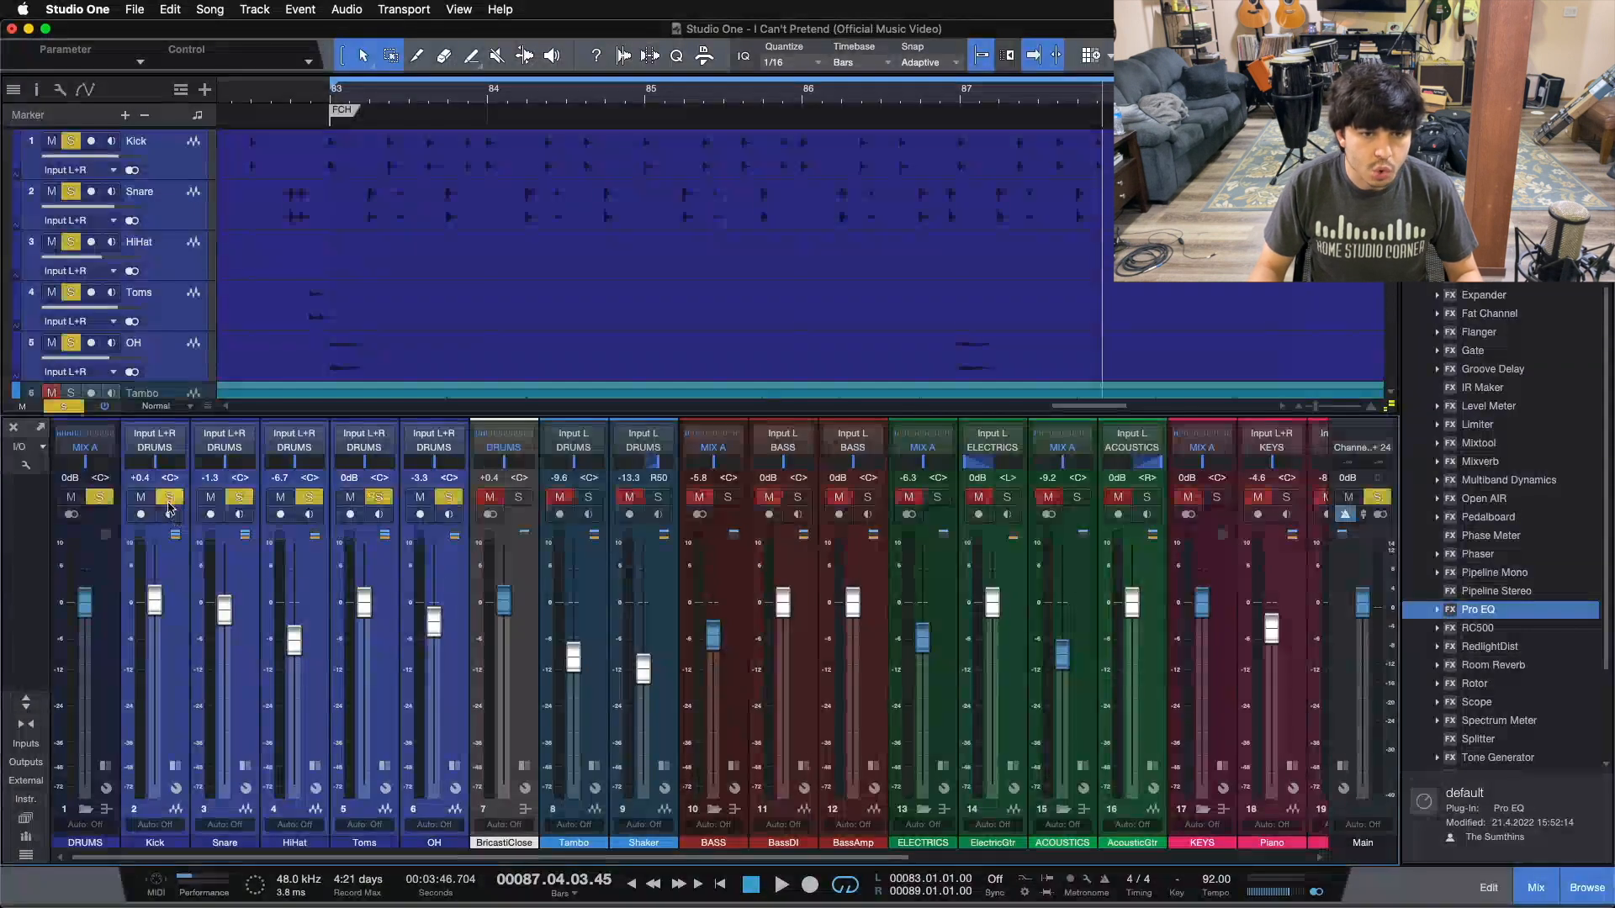
scroll(711, 263, "up", 1)
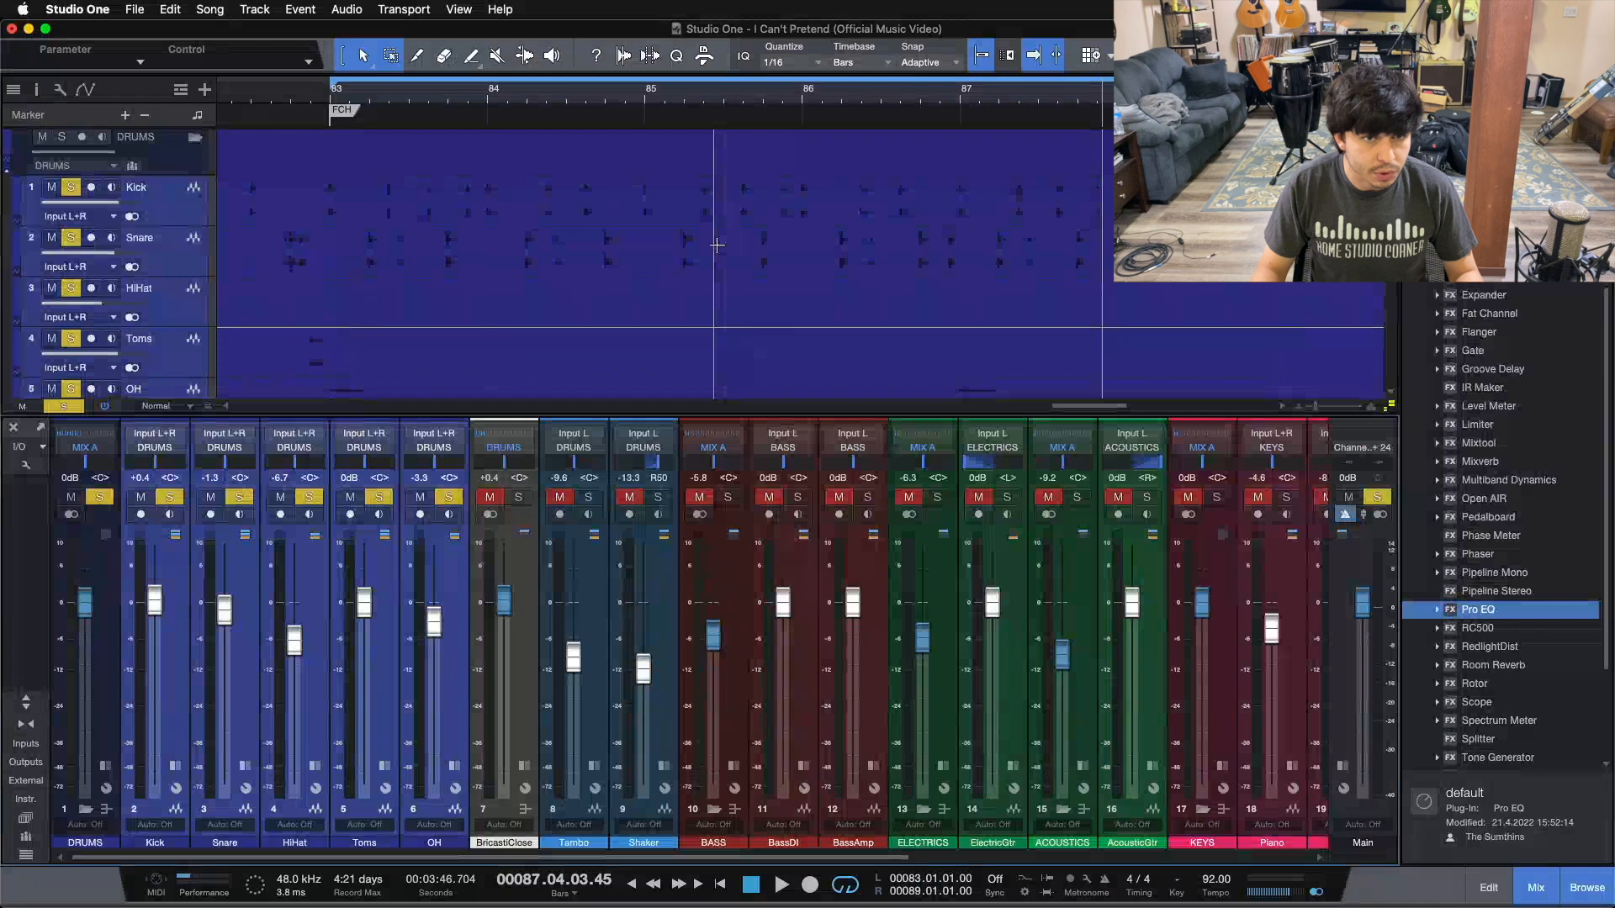
key("space")
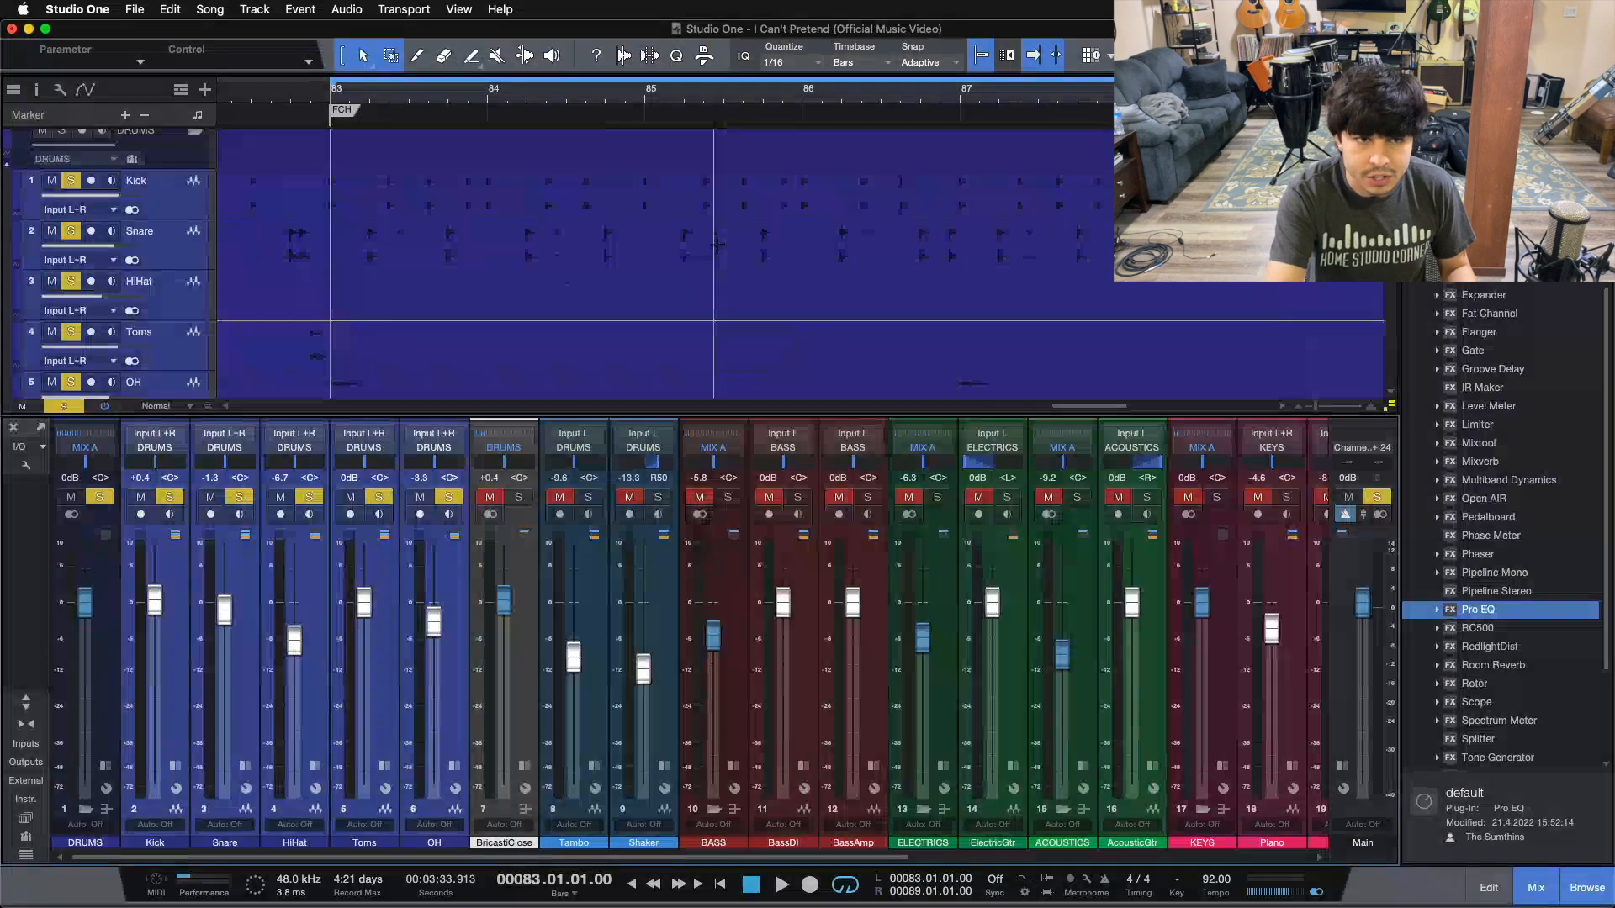
key("space")
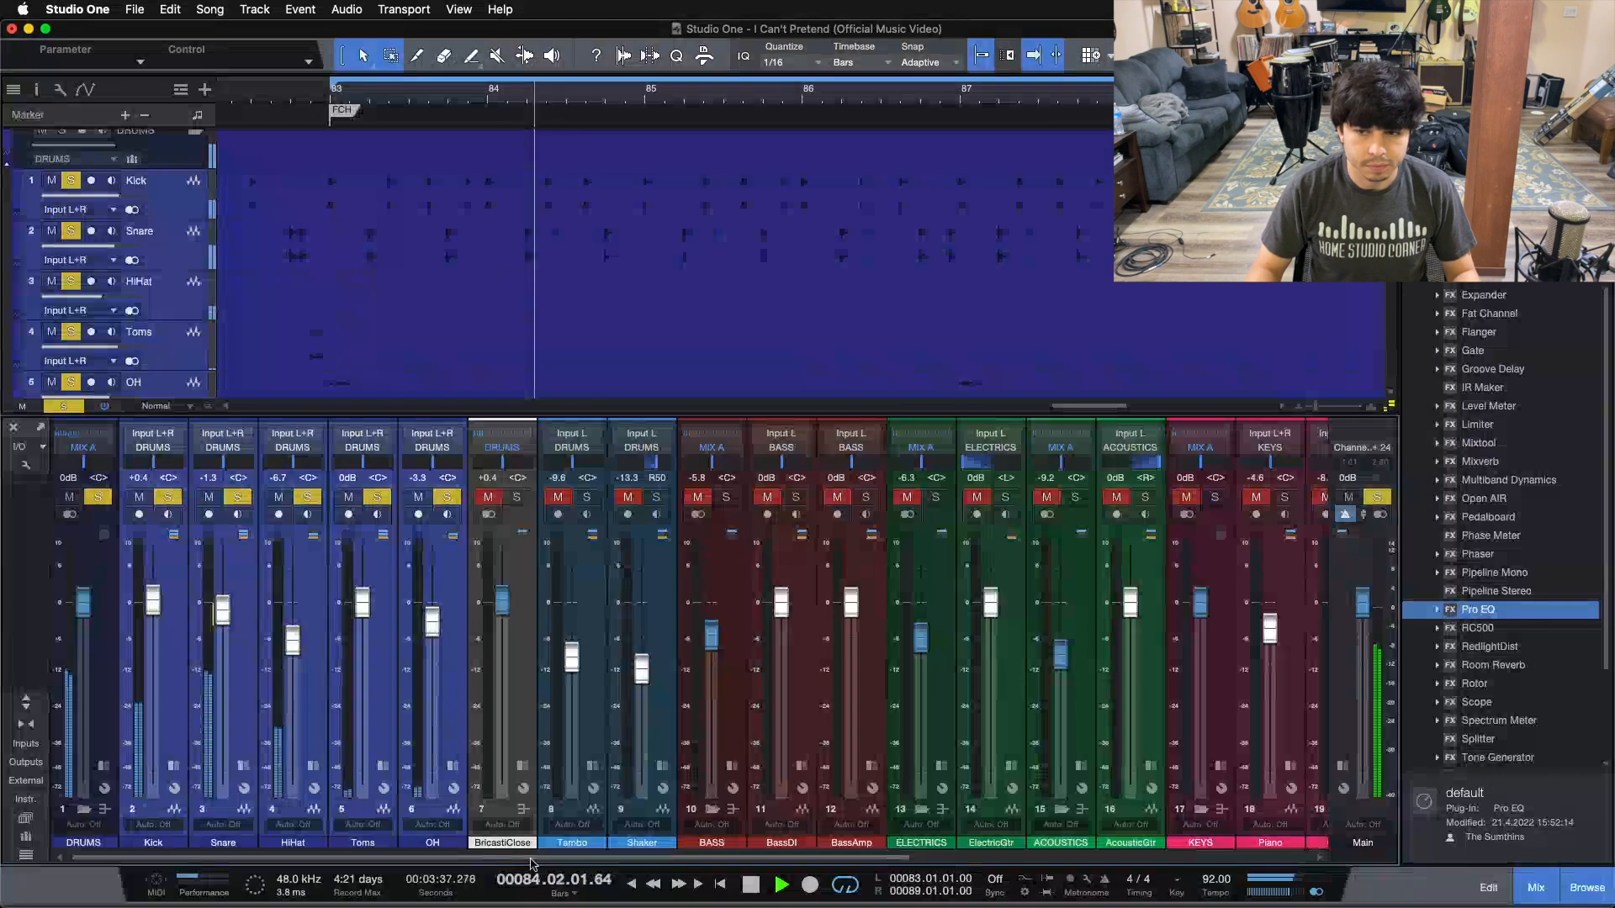
Toggle the solo of the BricastiClose reverb channel during drum playback to compare the sound, and stop playback
left_click_drag(499, 862, 898, 862)
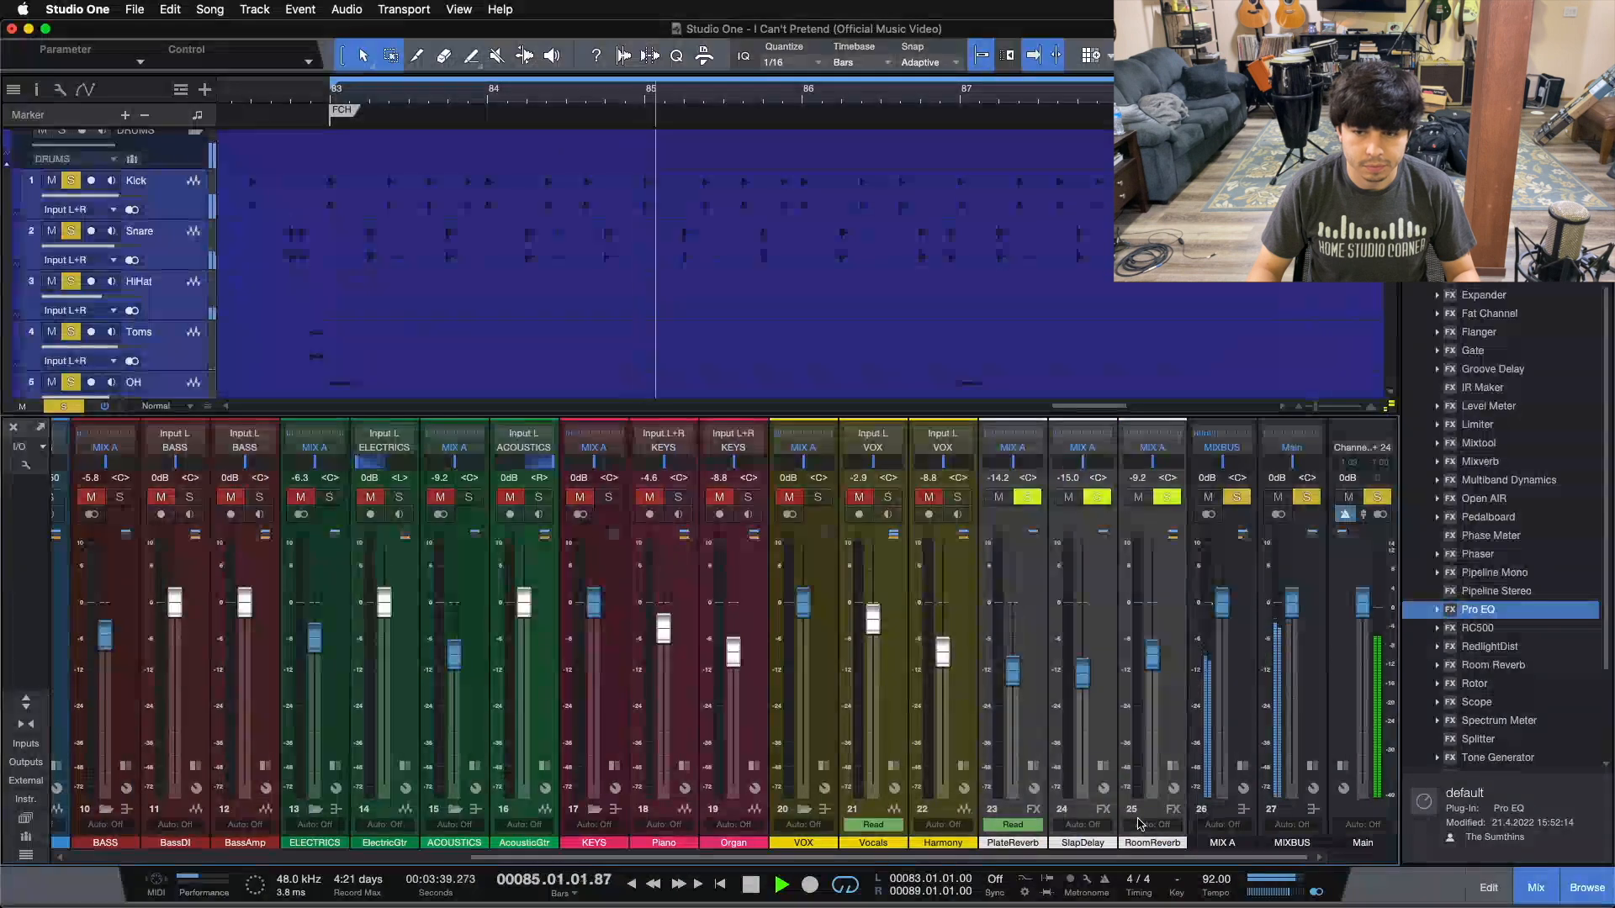
left_click_drag(1076, 857, 673, 857)
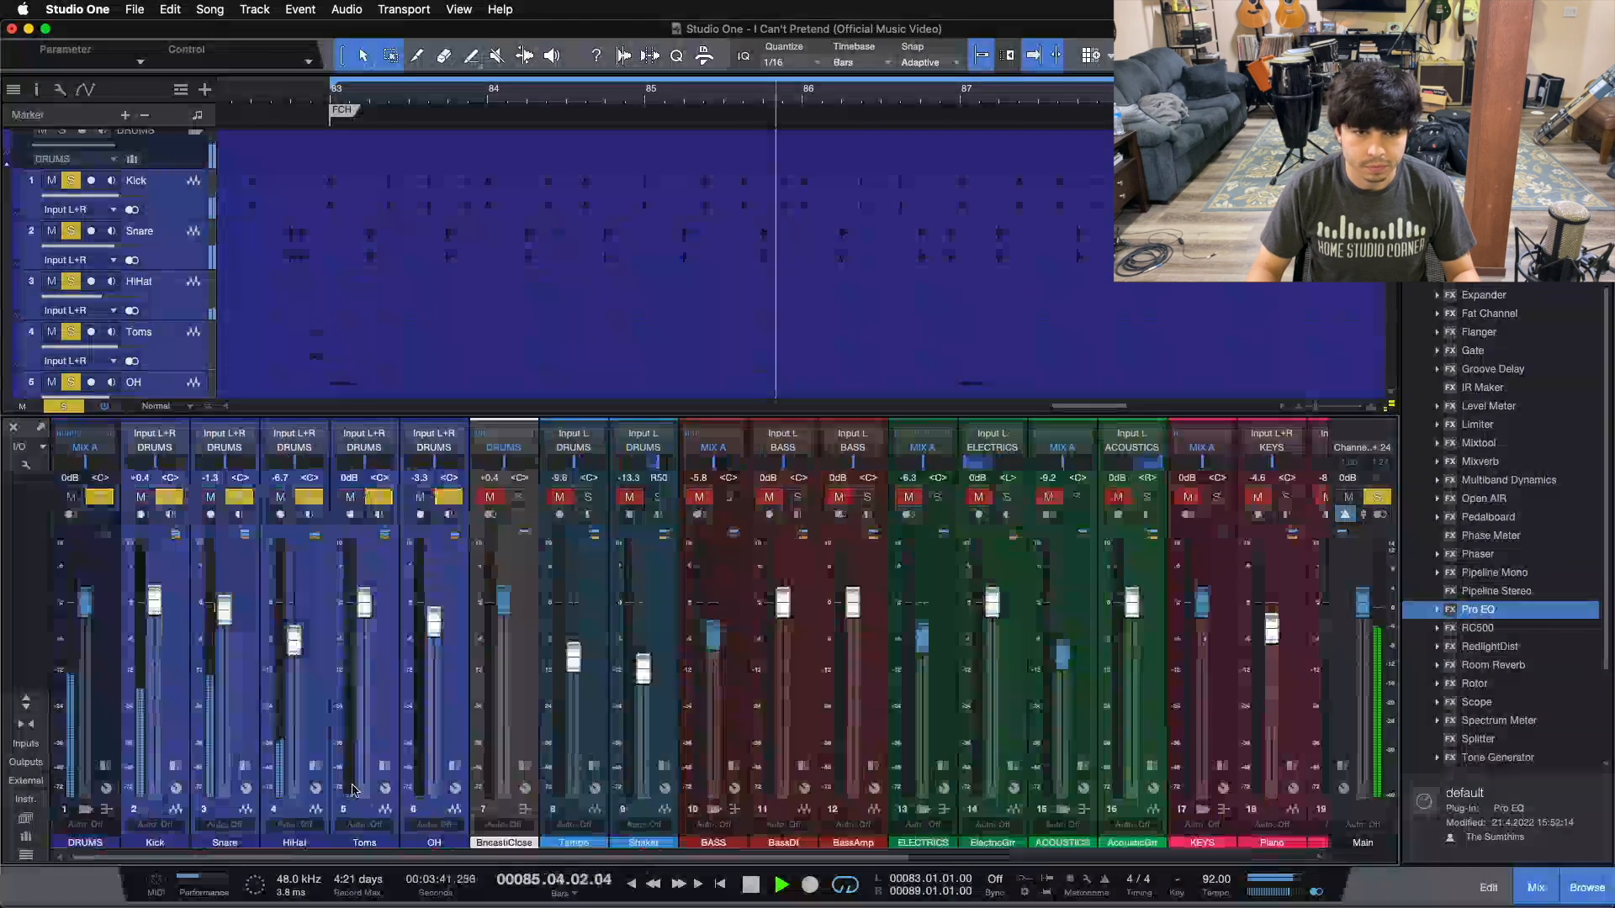
left_click(519, 497)
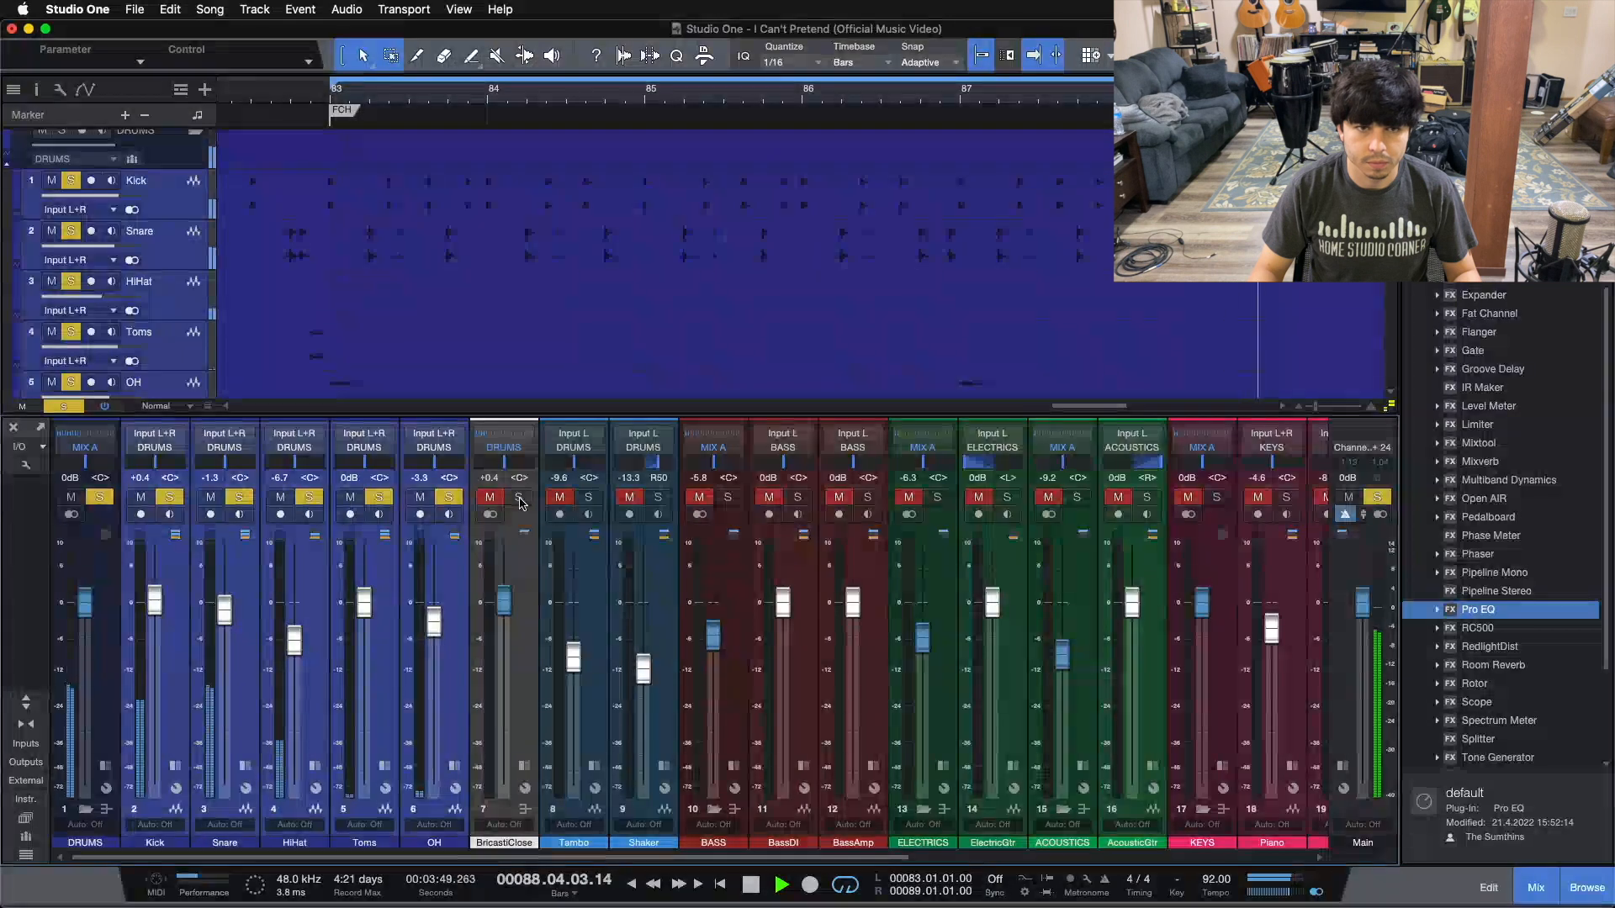
left_click(519, 497)
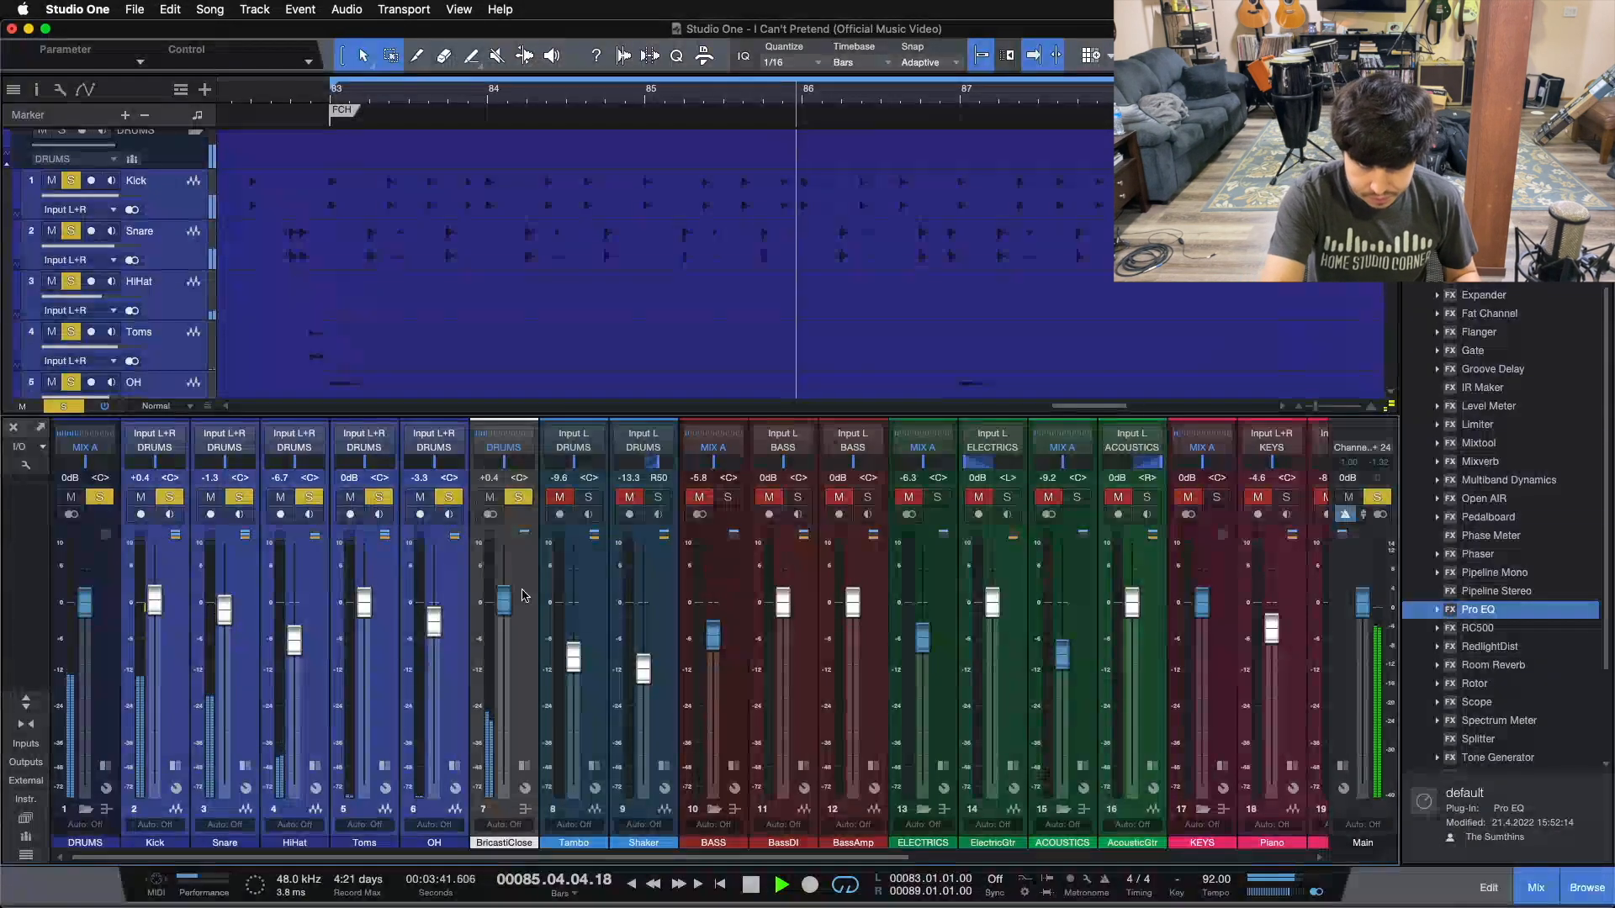
key("space")
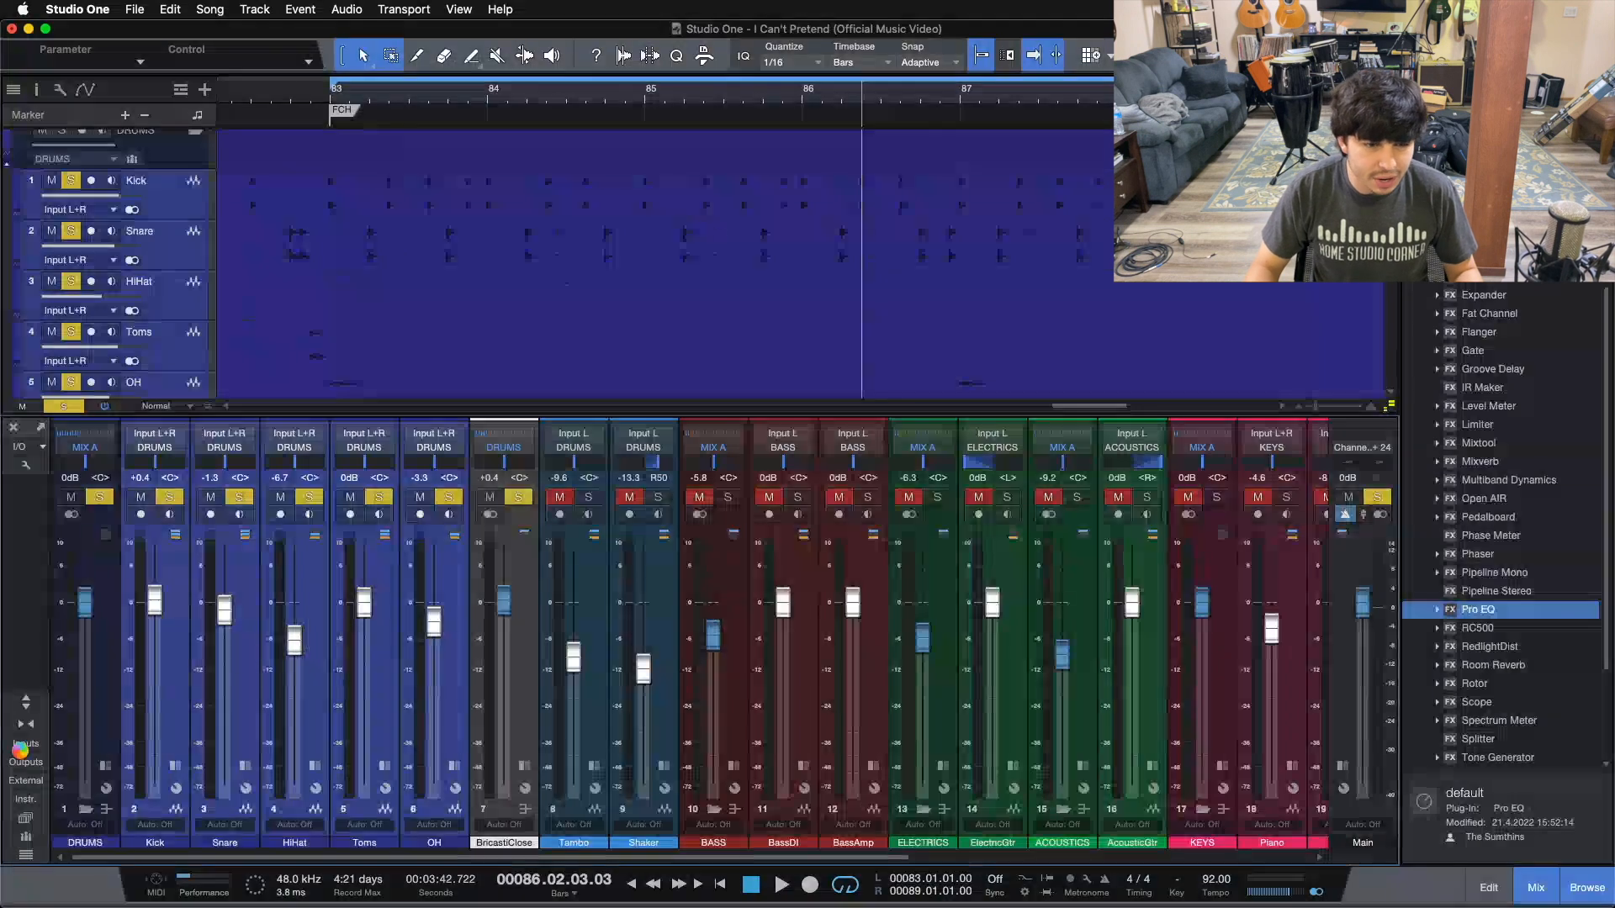
Show the inserts and sends of all mixer channels and examine those of the Kick through OH channels
key("shift+F3")
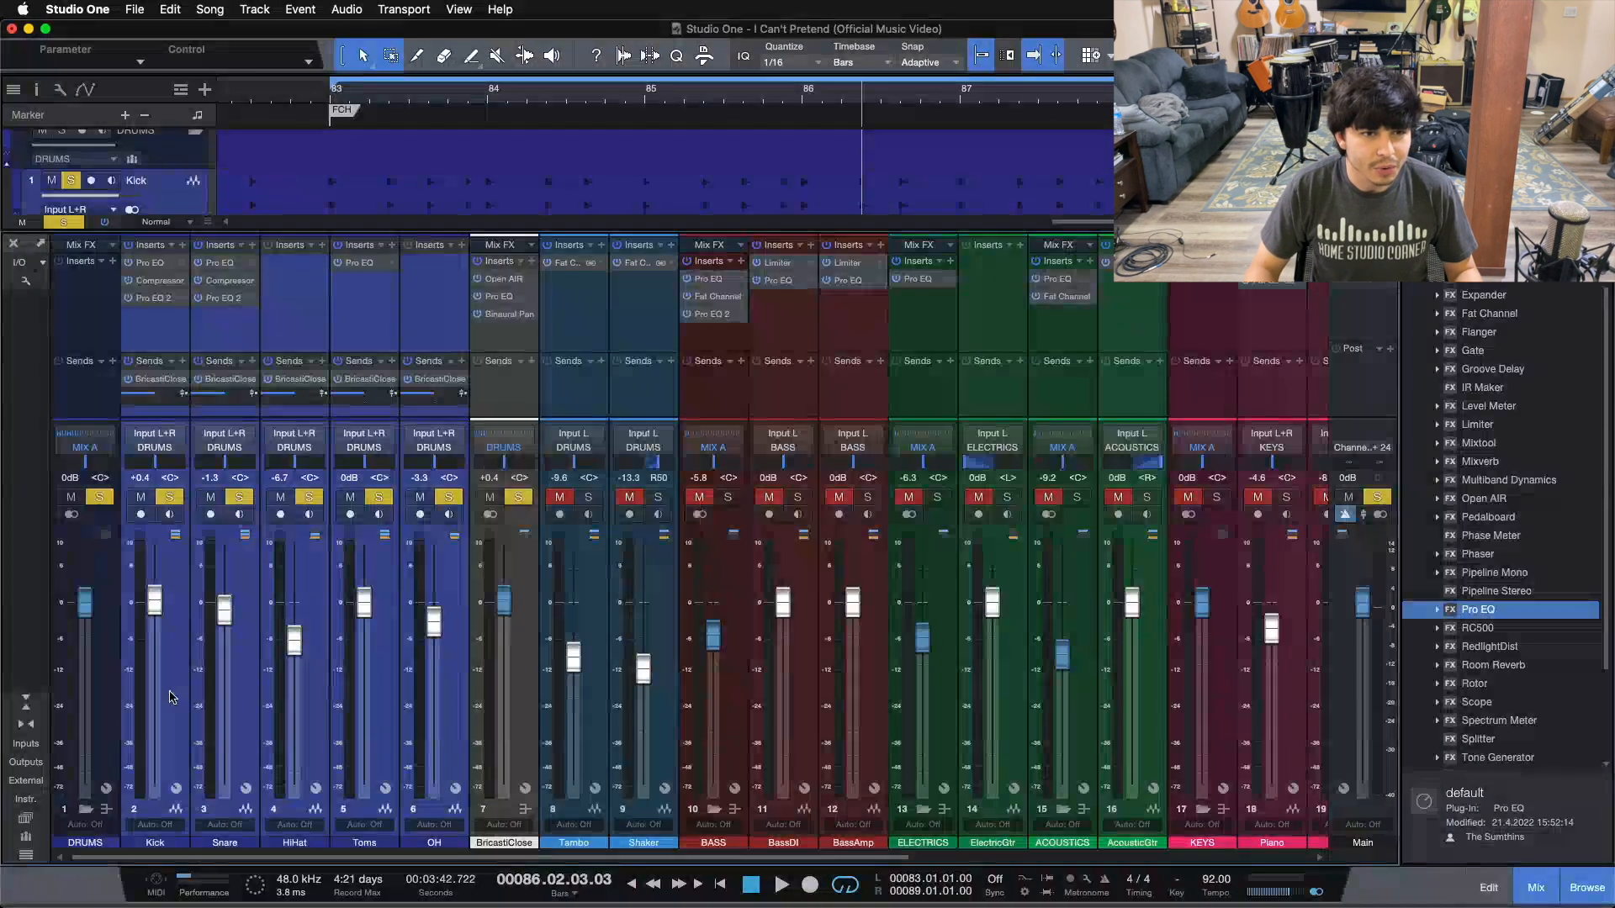
left_click(172, 693)
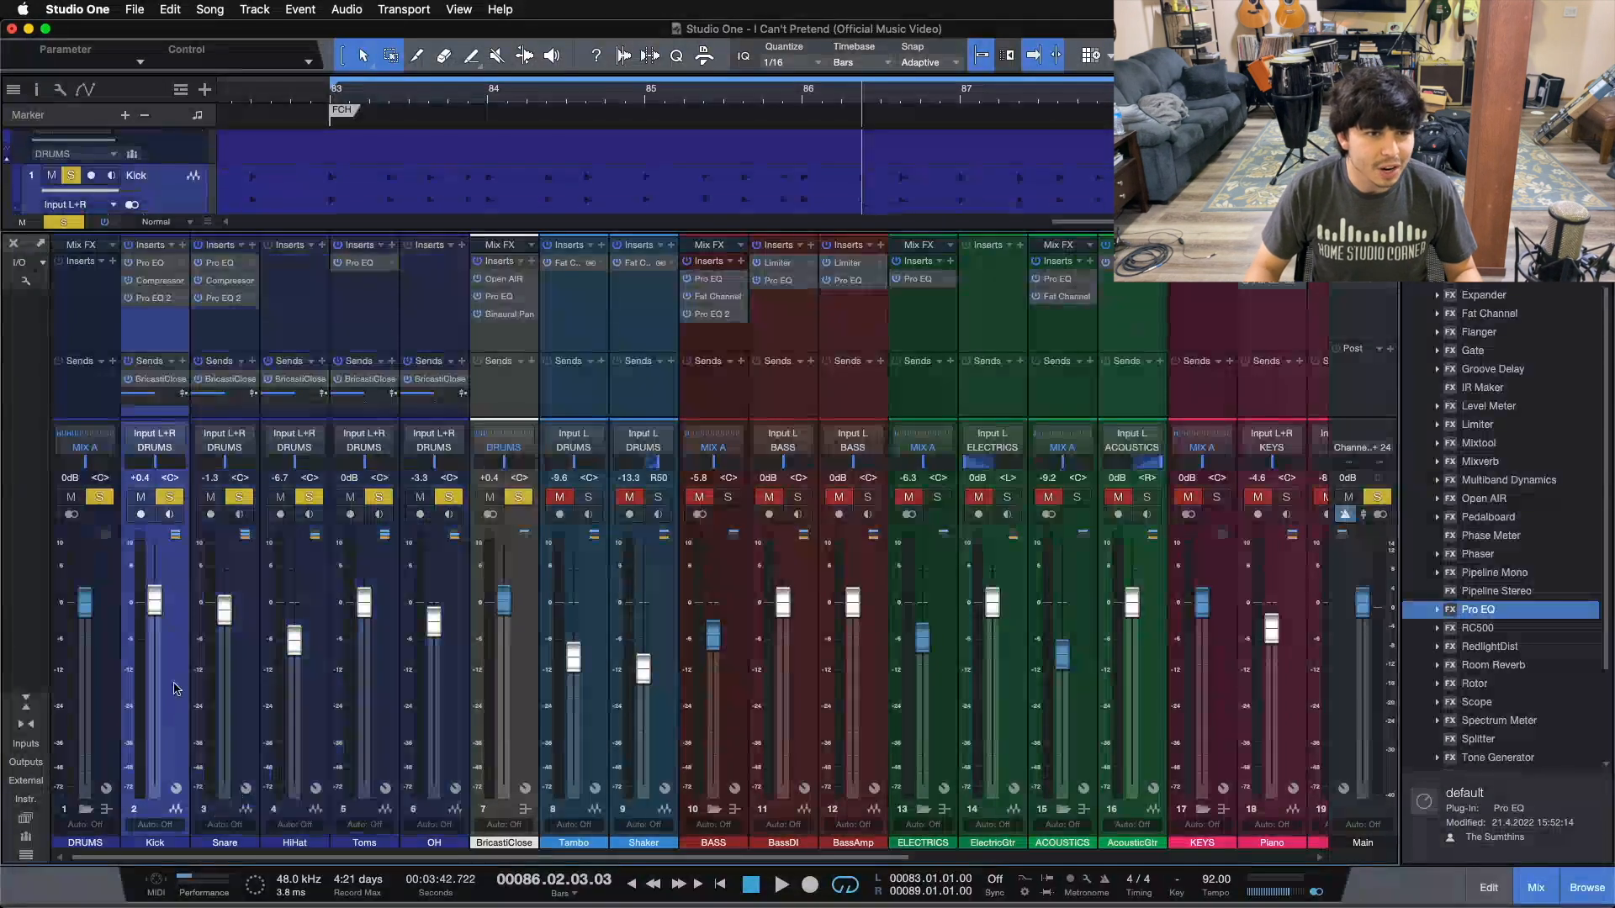
left_click(422, 335)
left_click(177, 334)
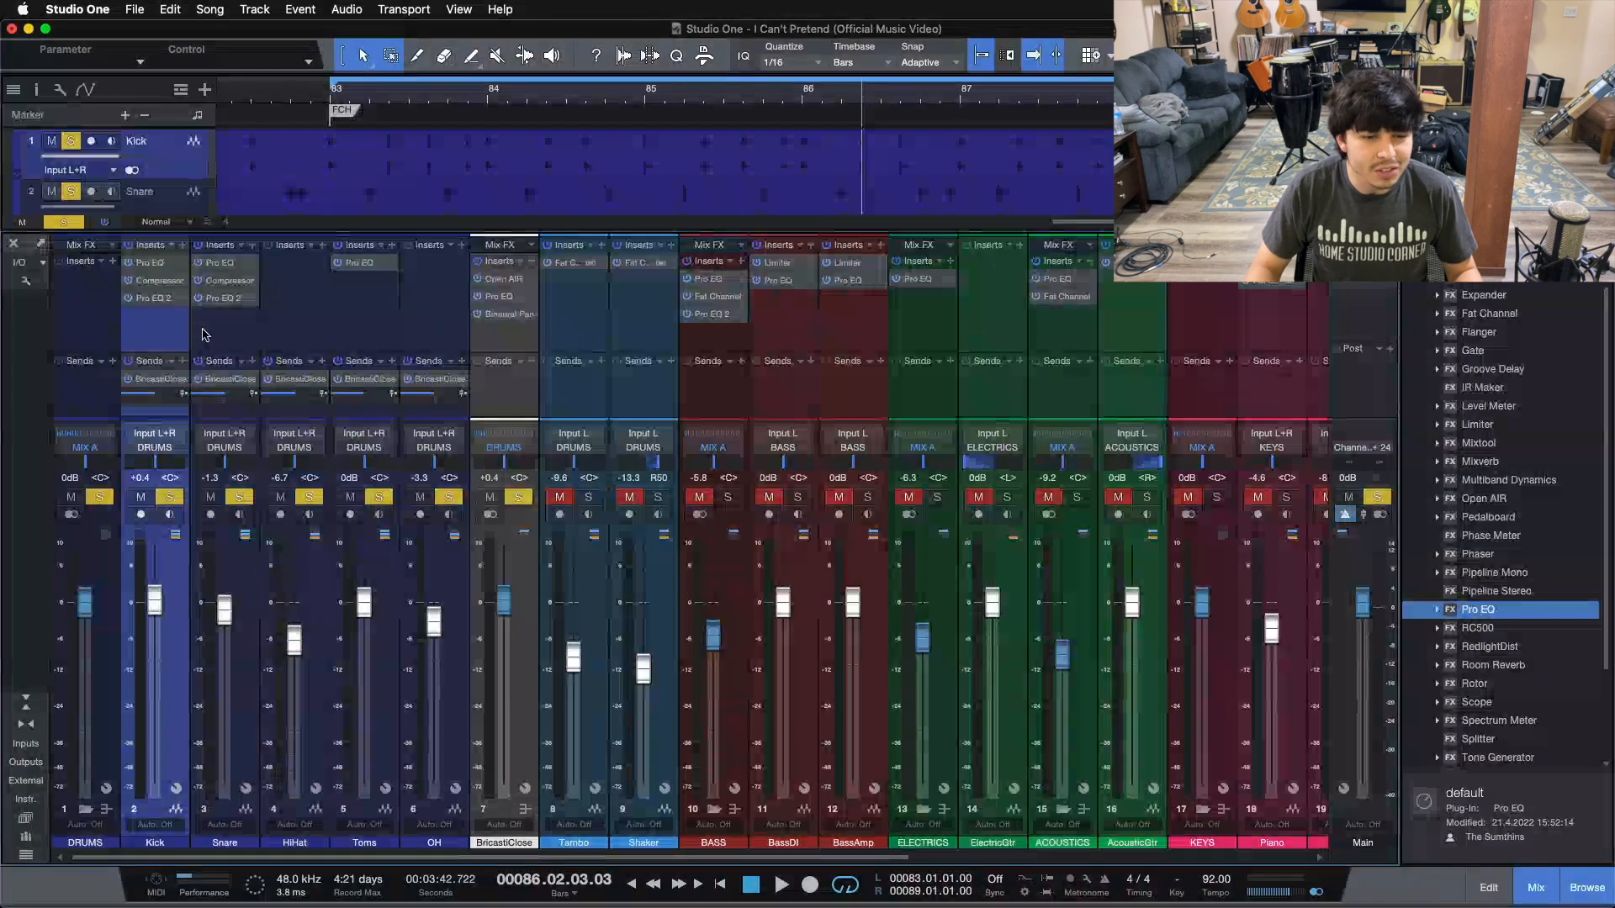
left_click(425, 335)
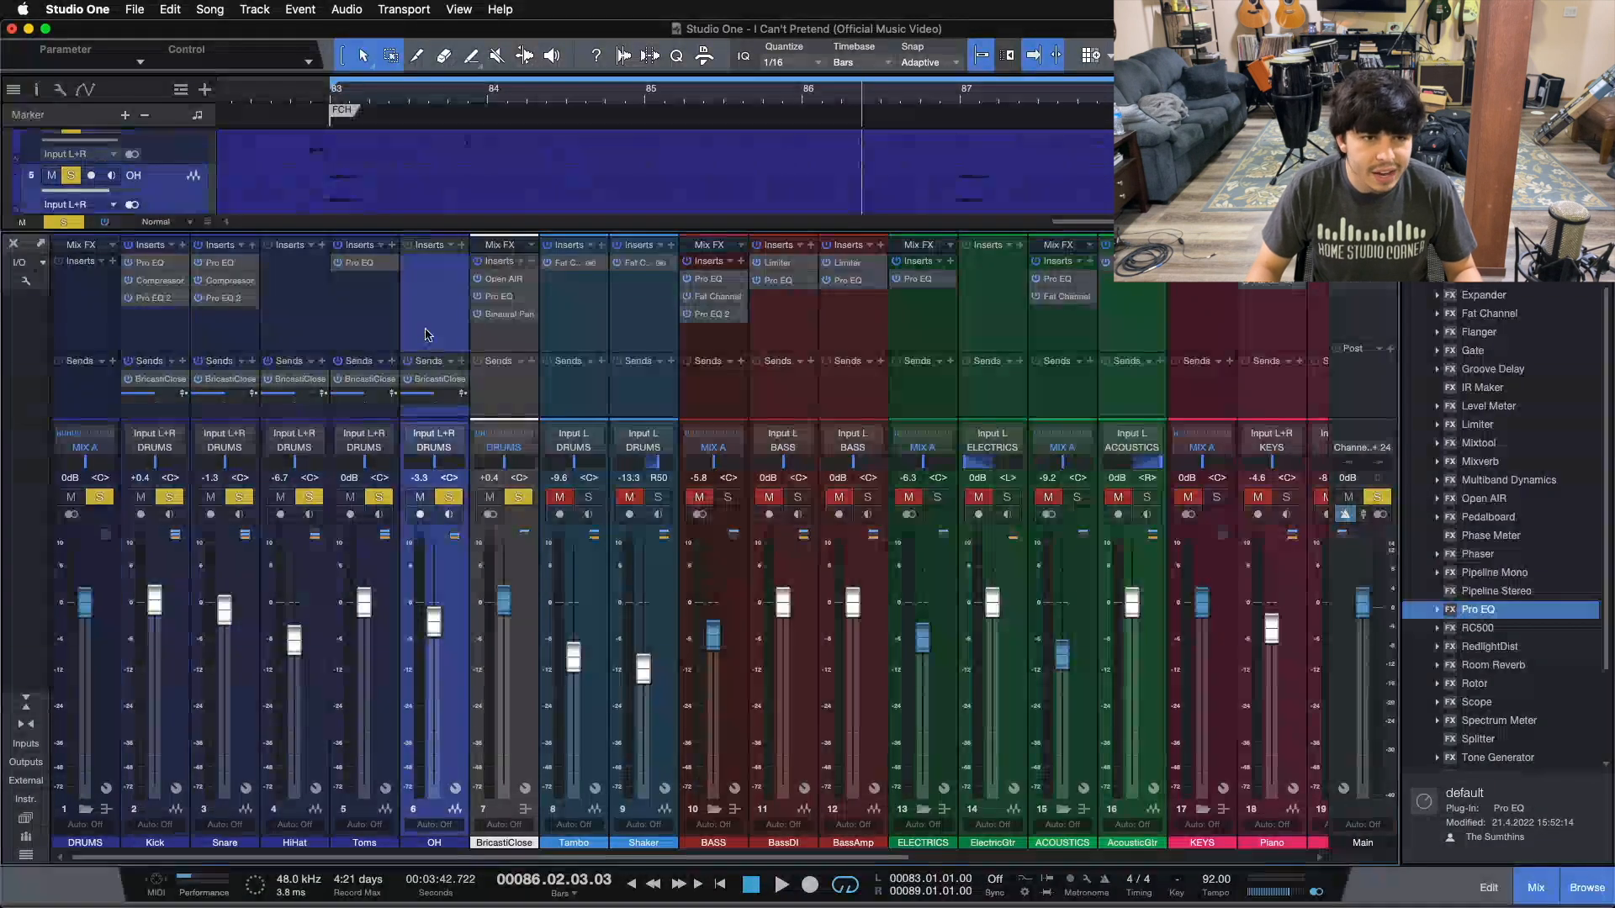
Solo only the BricastiClose channel and play it from bar 83
left_click(517, 338)
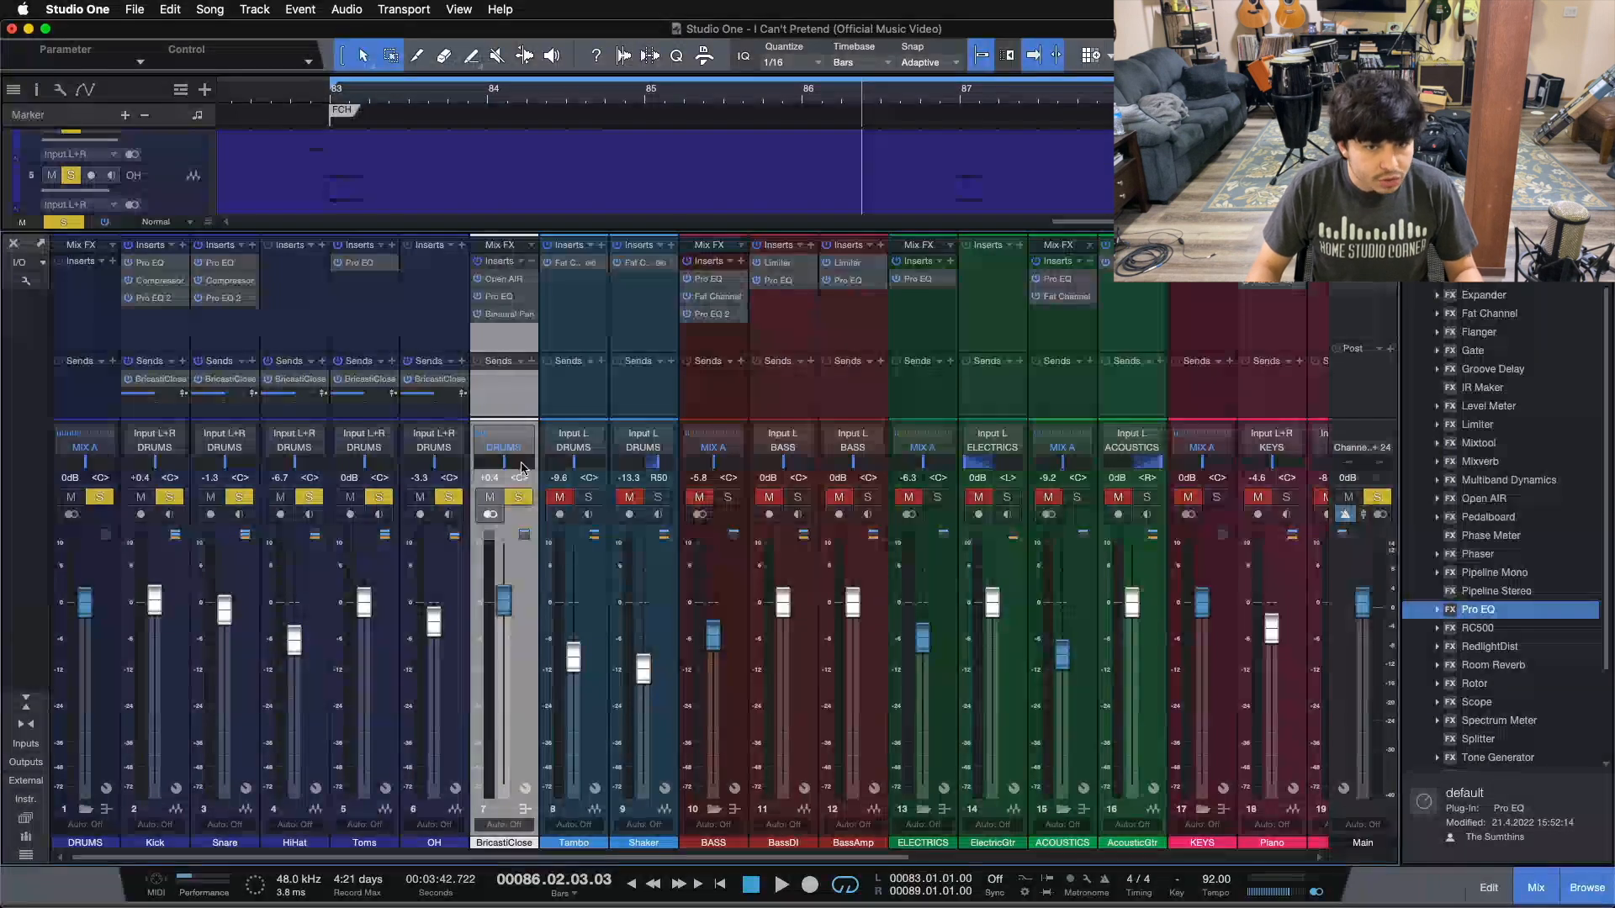
left_click(522, 498, "alt")
left_click(521, 499, "alt")
key("KP_1")
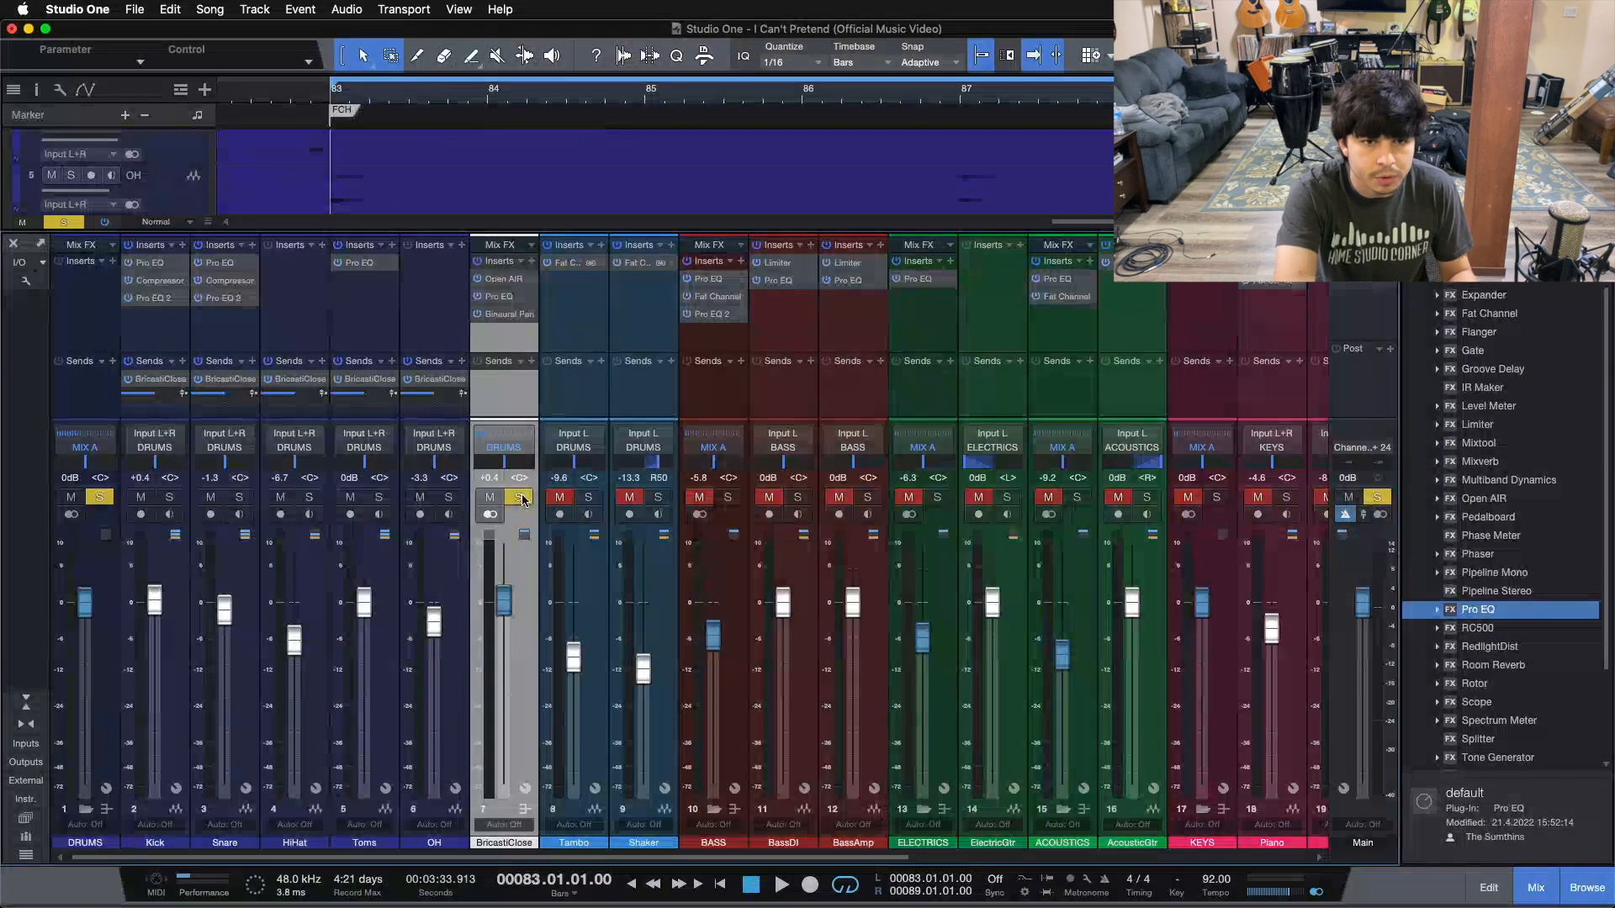
key("space")
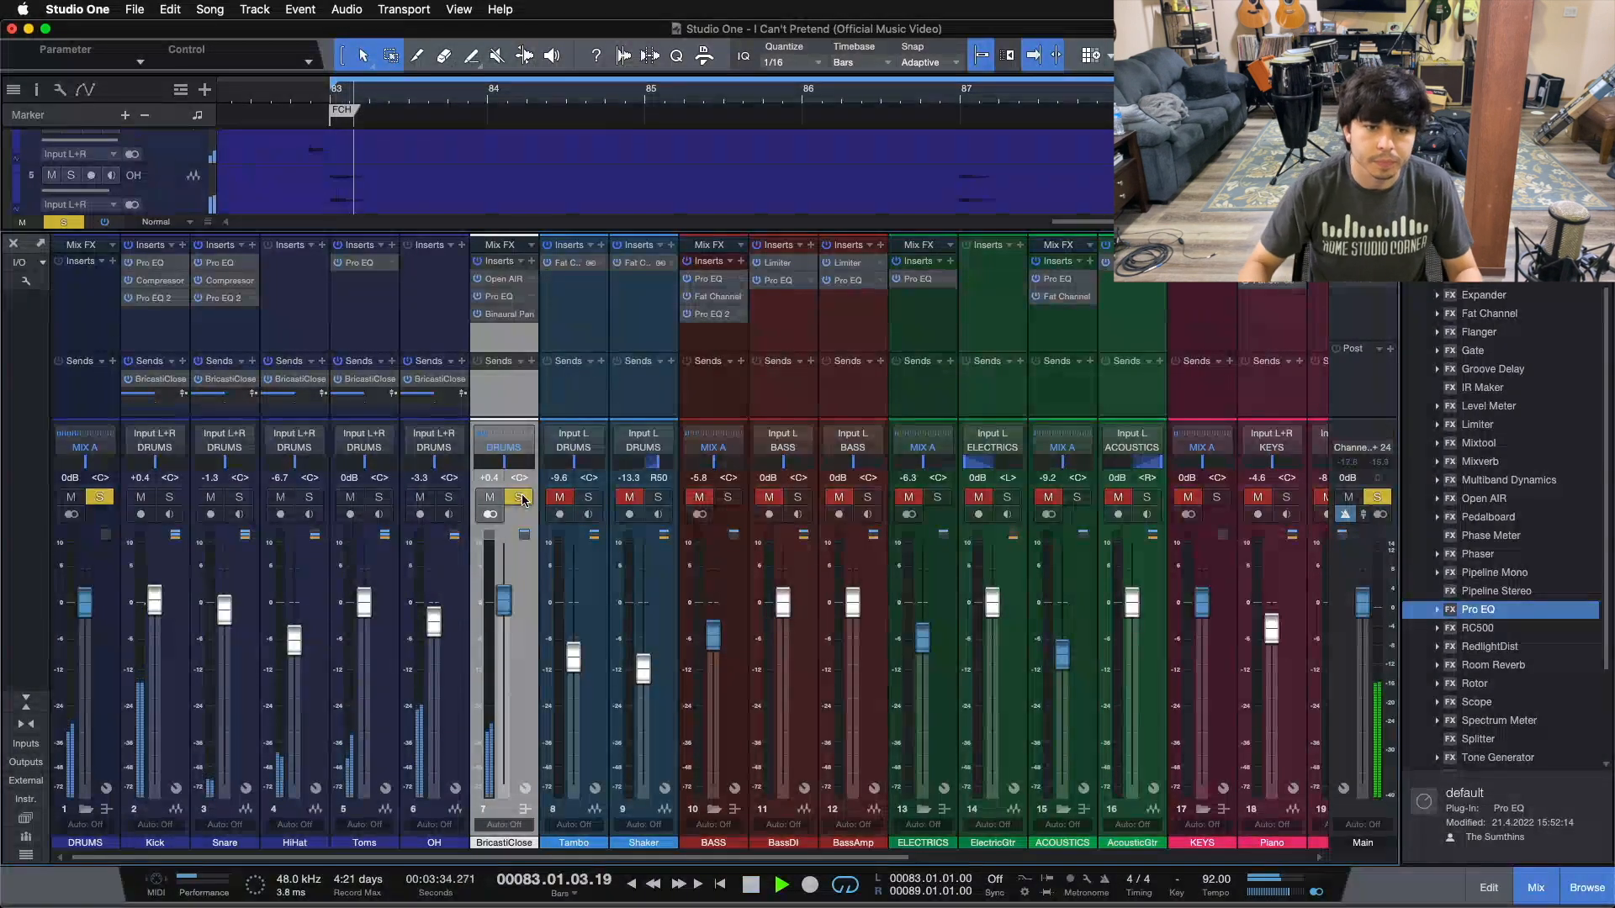
Open the Open AIR reverb from the BricastiClose inserts and move its window clear of that channel
left_click(507, 281)
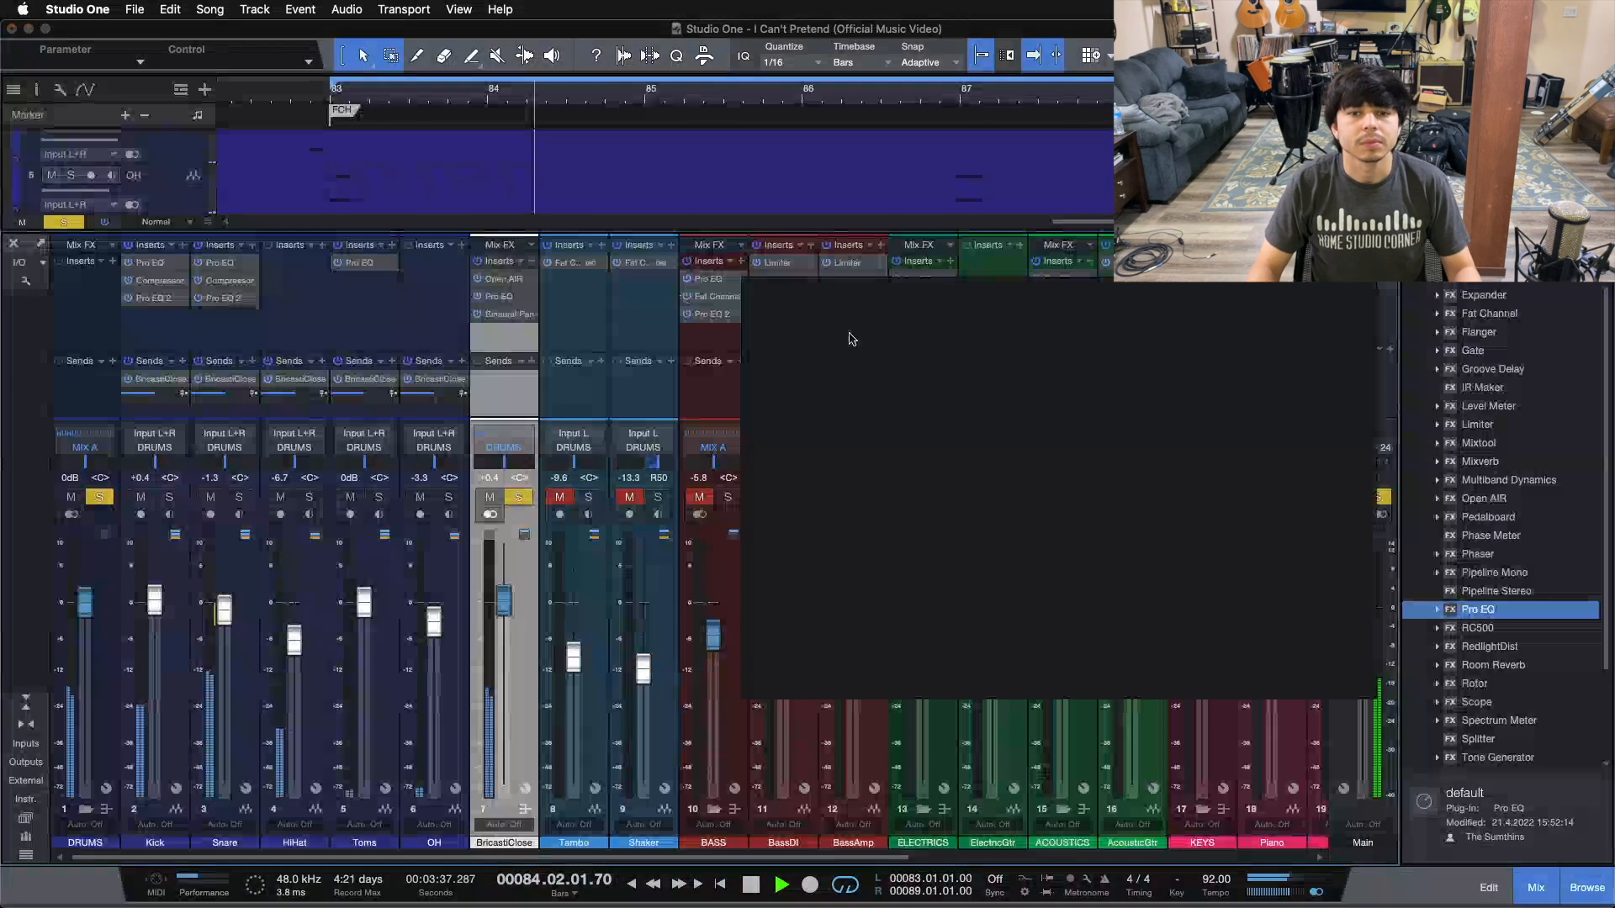
left_click_drag(1137, 307, 1057, 405)
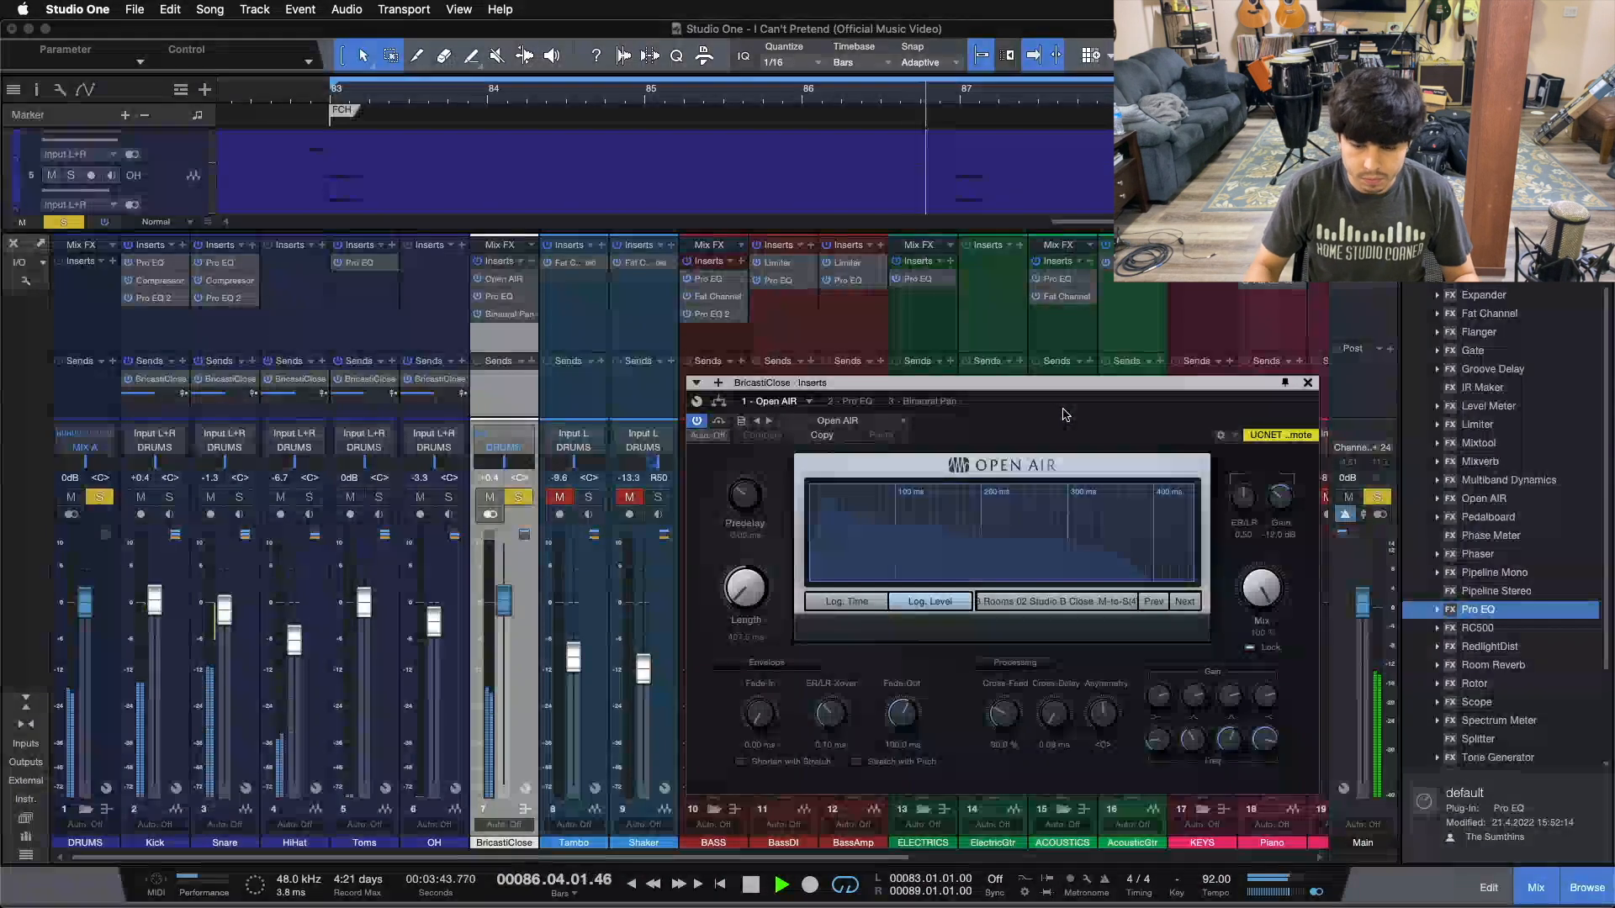
Stop playback, examine the Pro EQ and Binaural Pan inserts of the BricastiClose channel, and close their window
key("space")
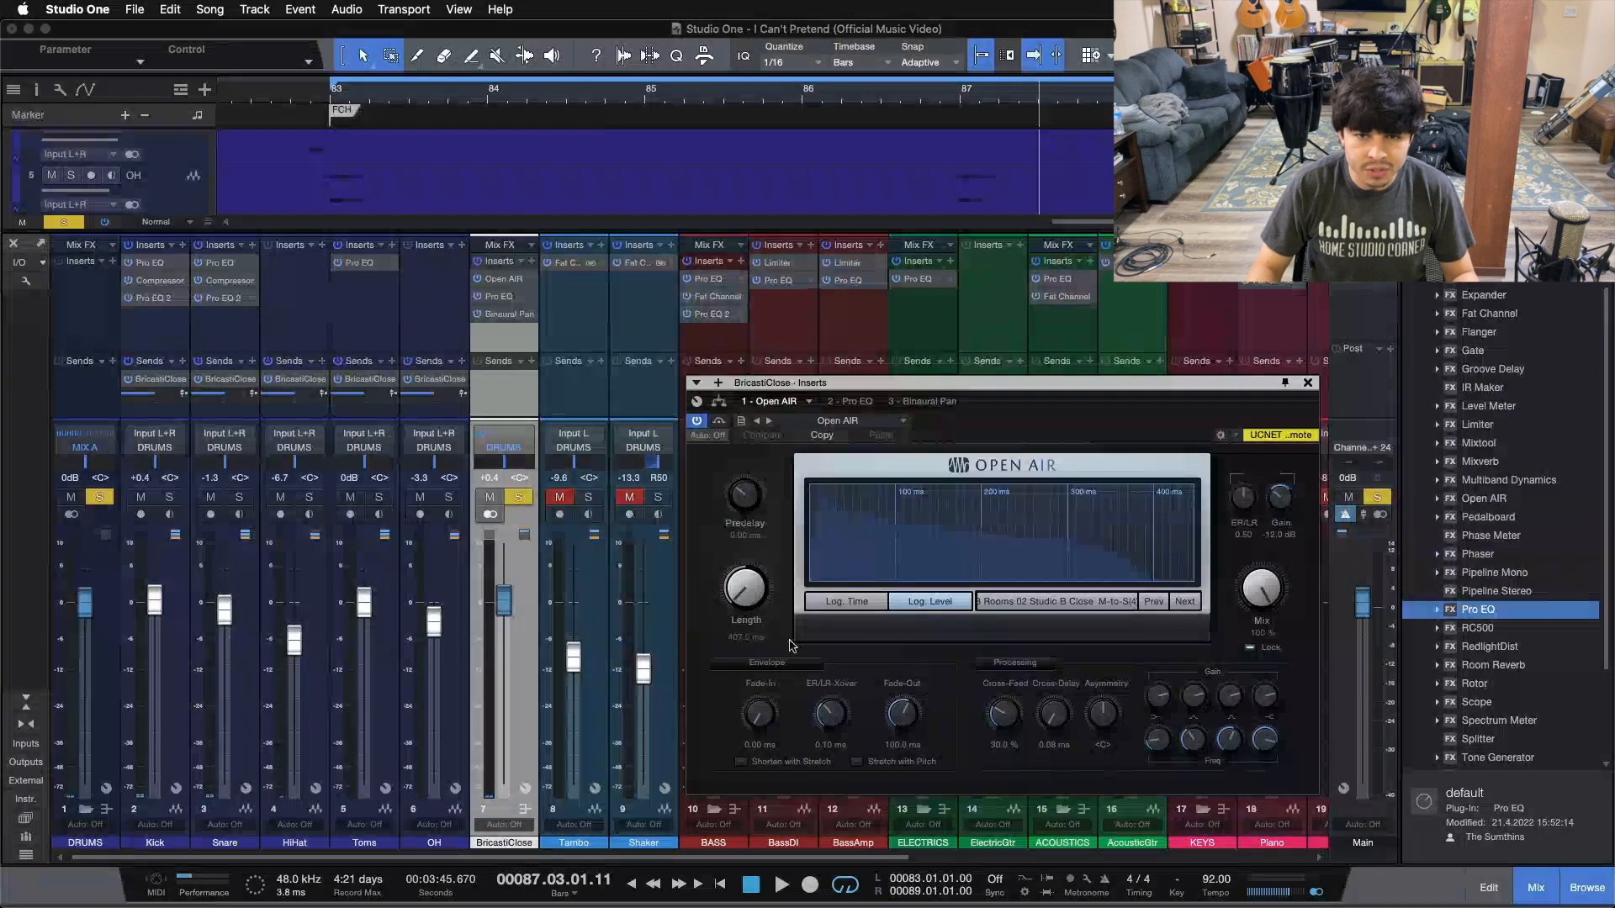
left_click(851, 402)
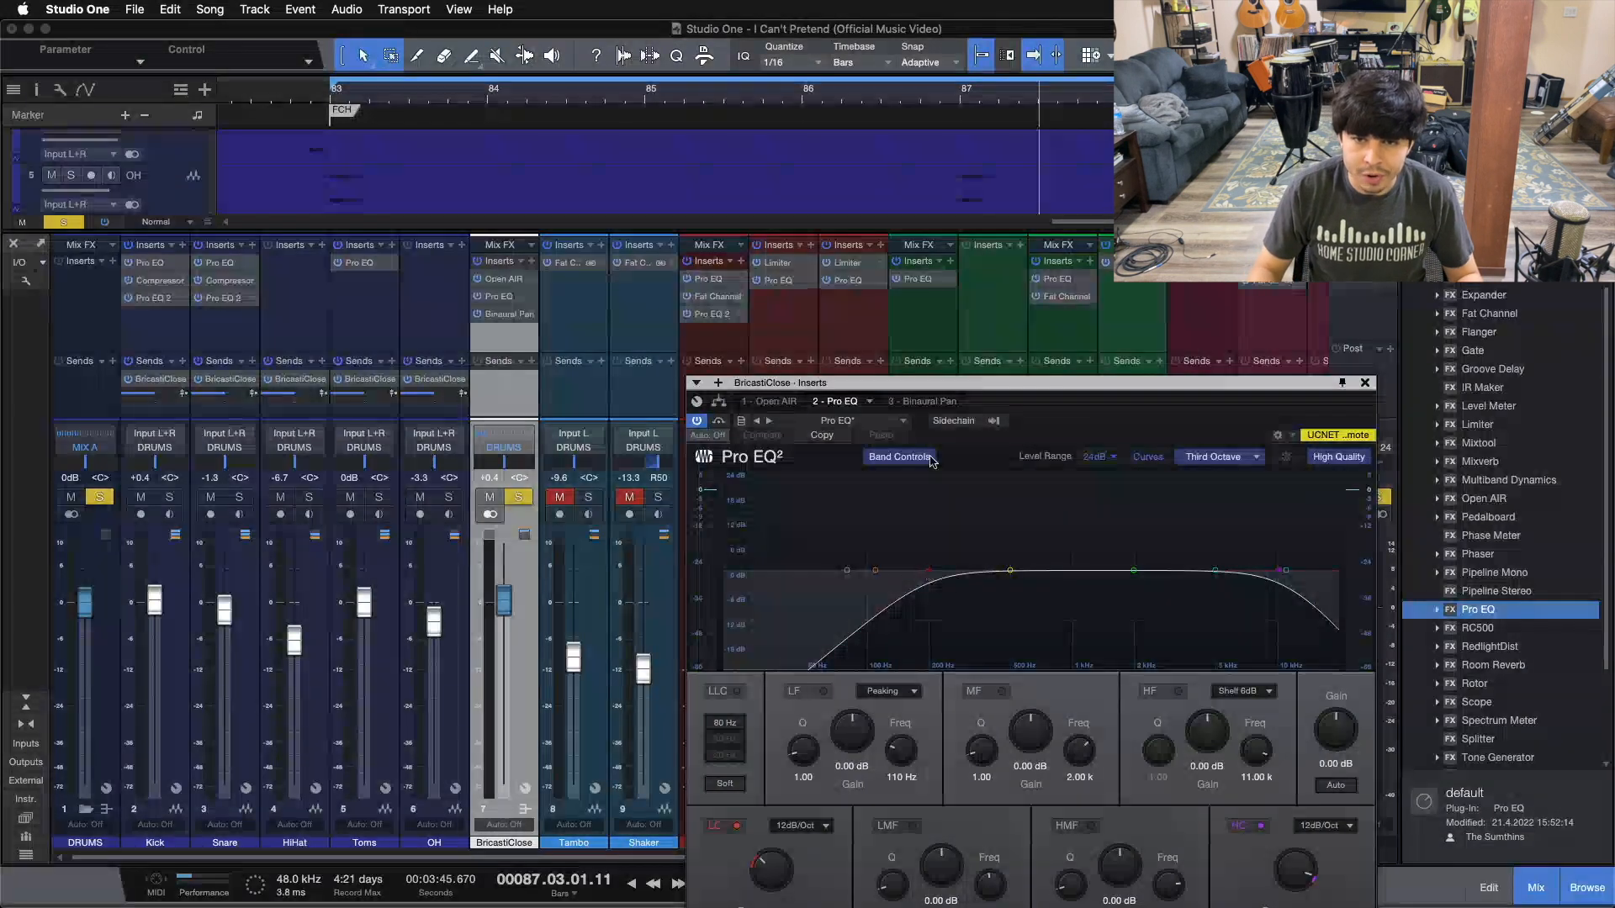
left_click(924, 403)
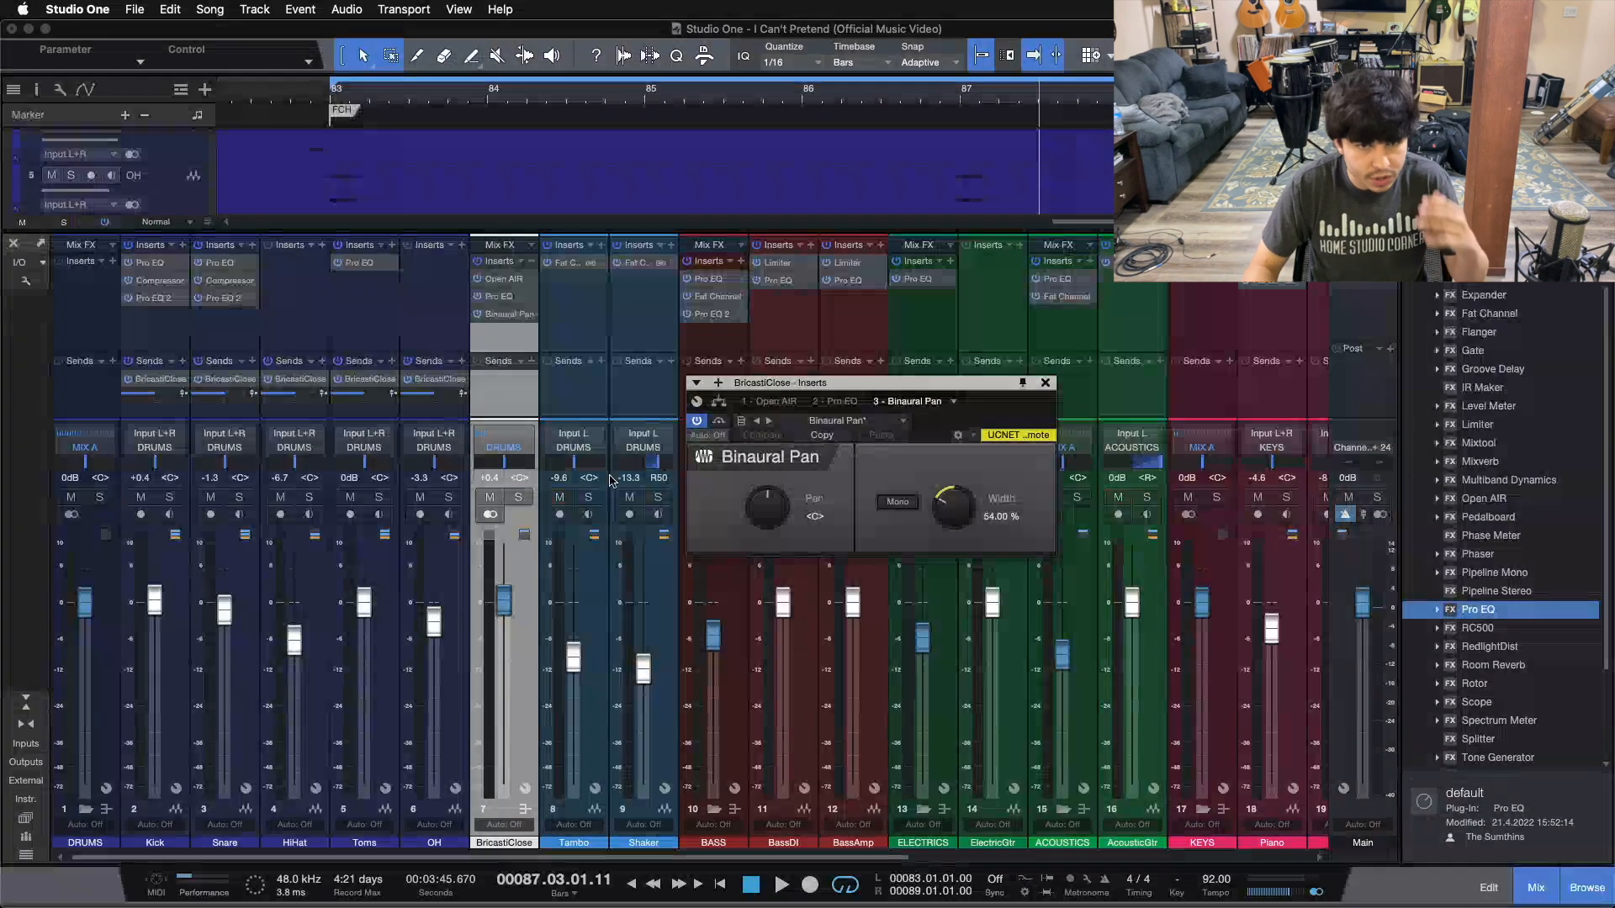
left_click(1045, 382)
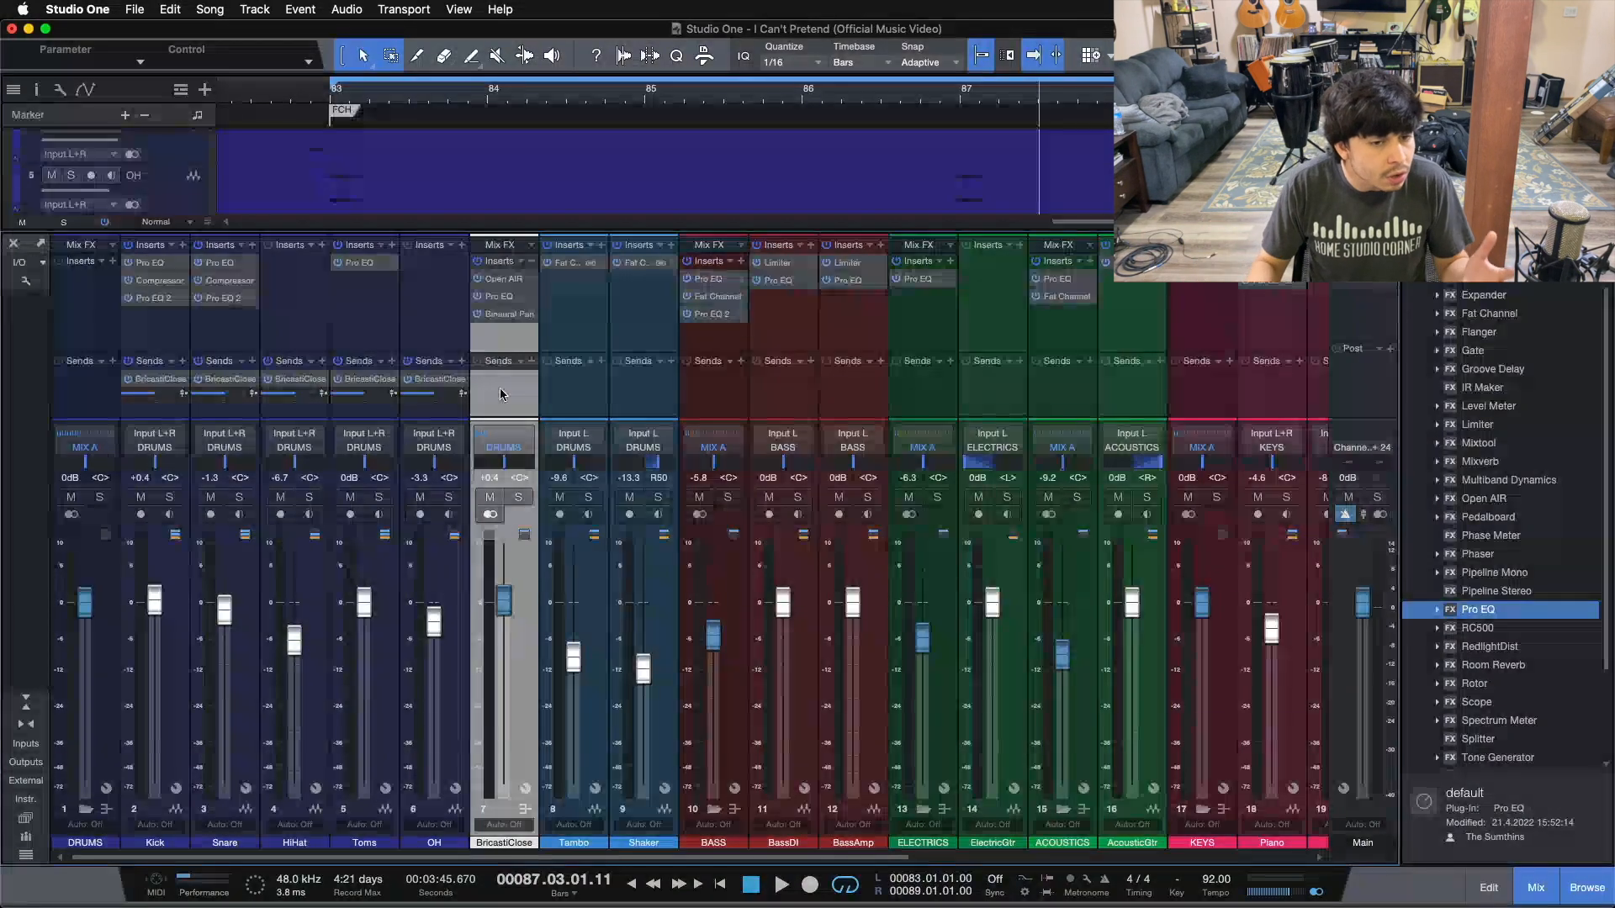
Solo the Kick through OH channels, play them from bar 83, and hide the mixer's inserts and sends
key("space")
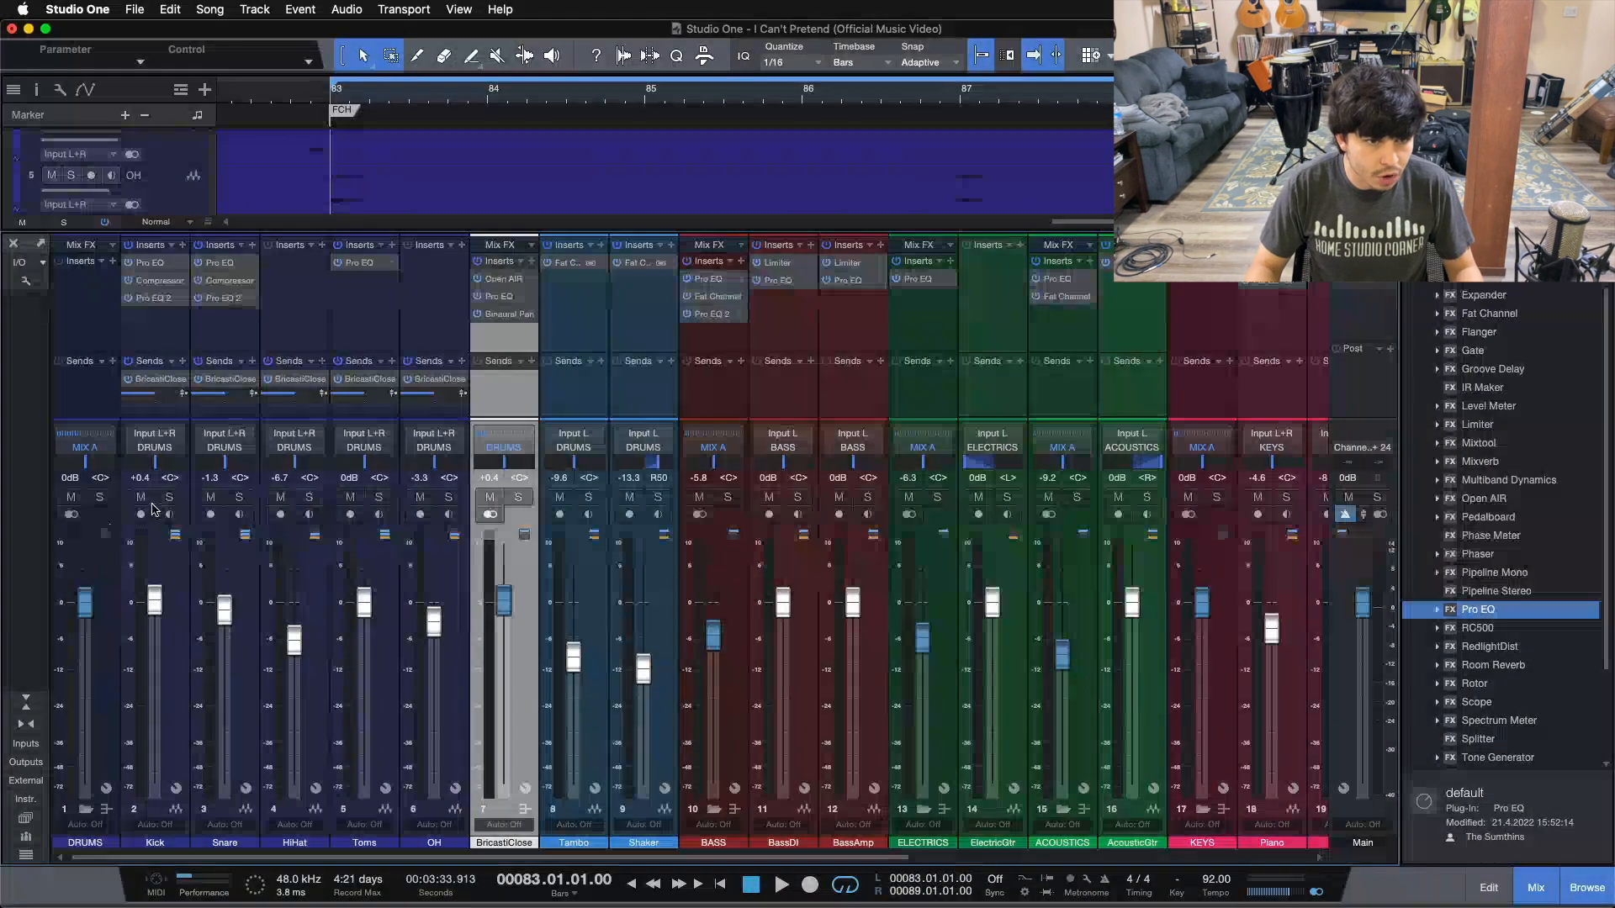
left_click(178, 665)
left_click(437, 656, "shift")
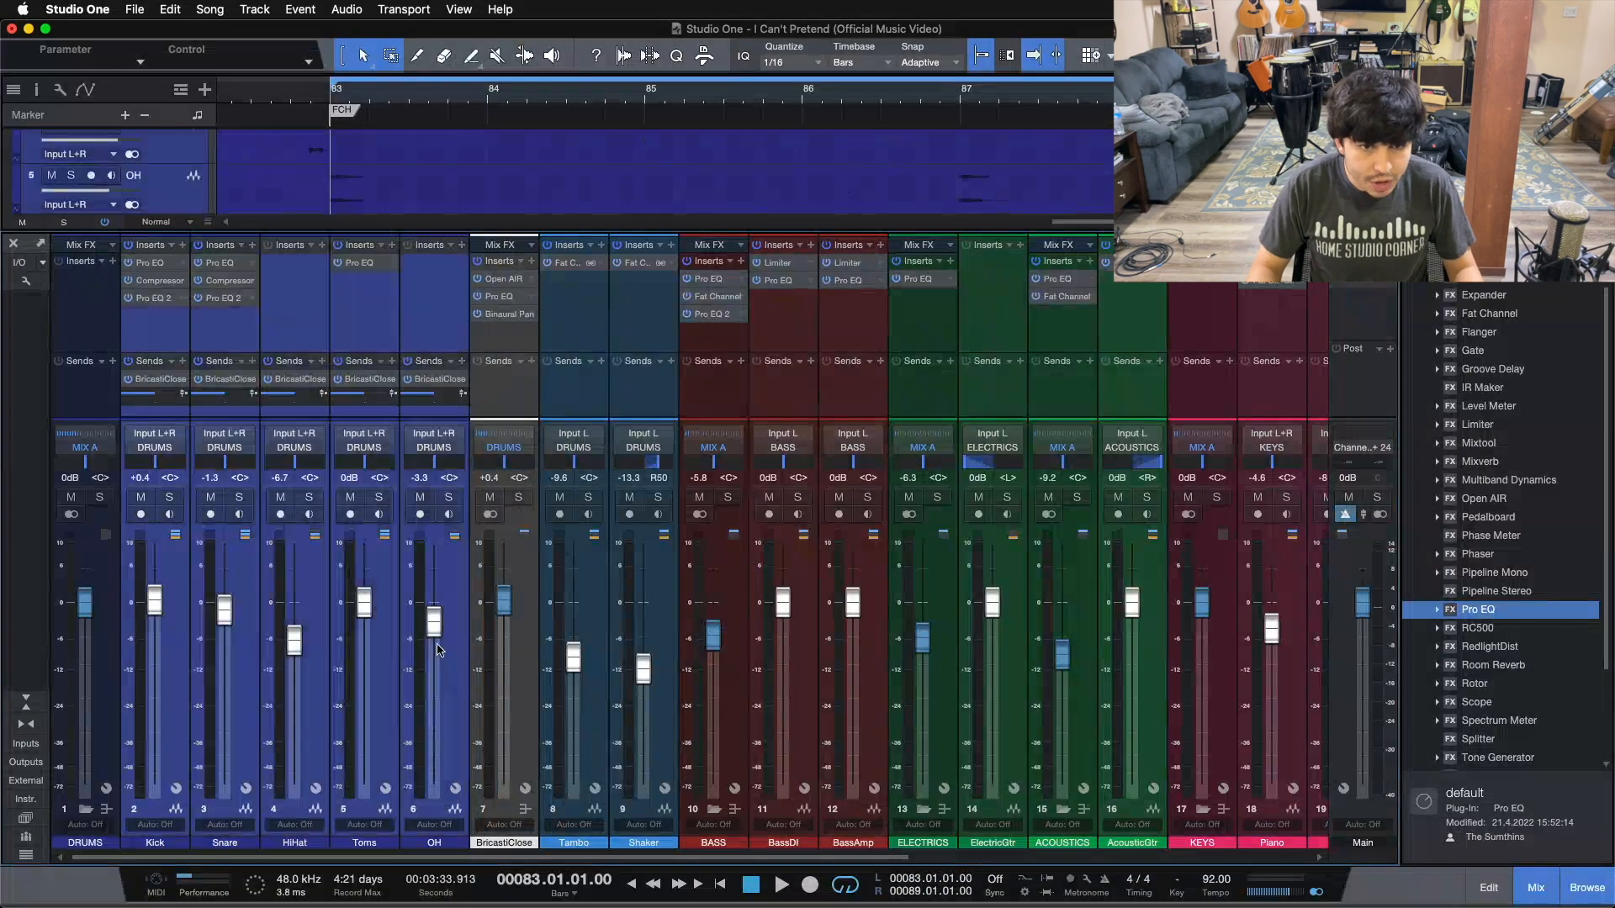
left_click(448, 498)
key("space")
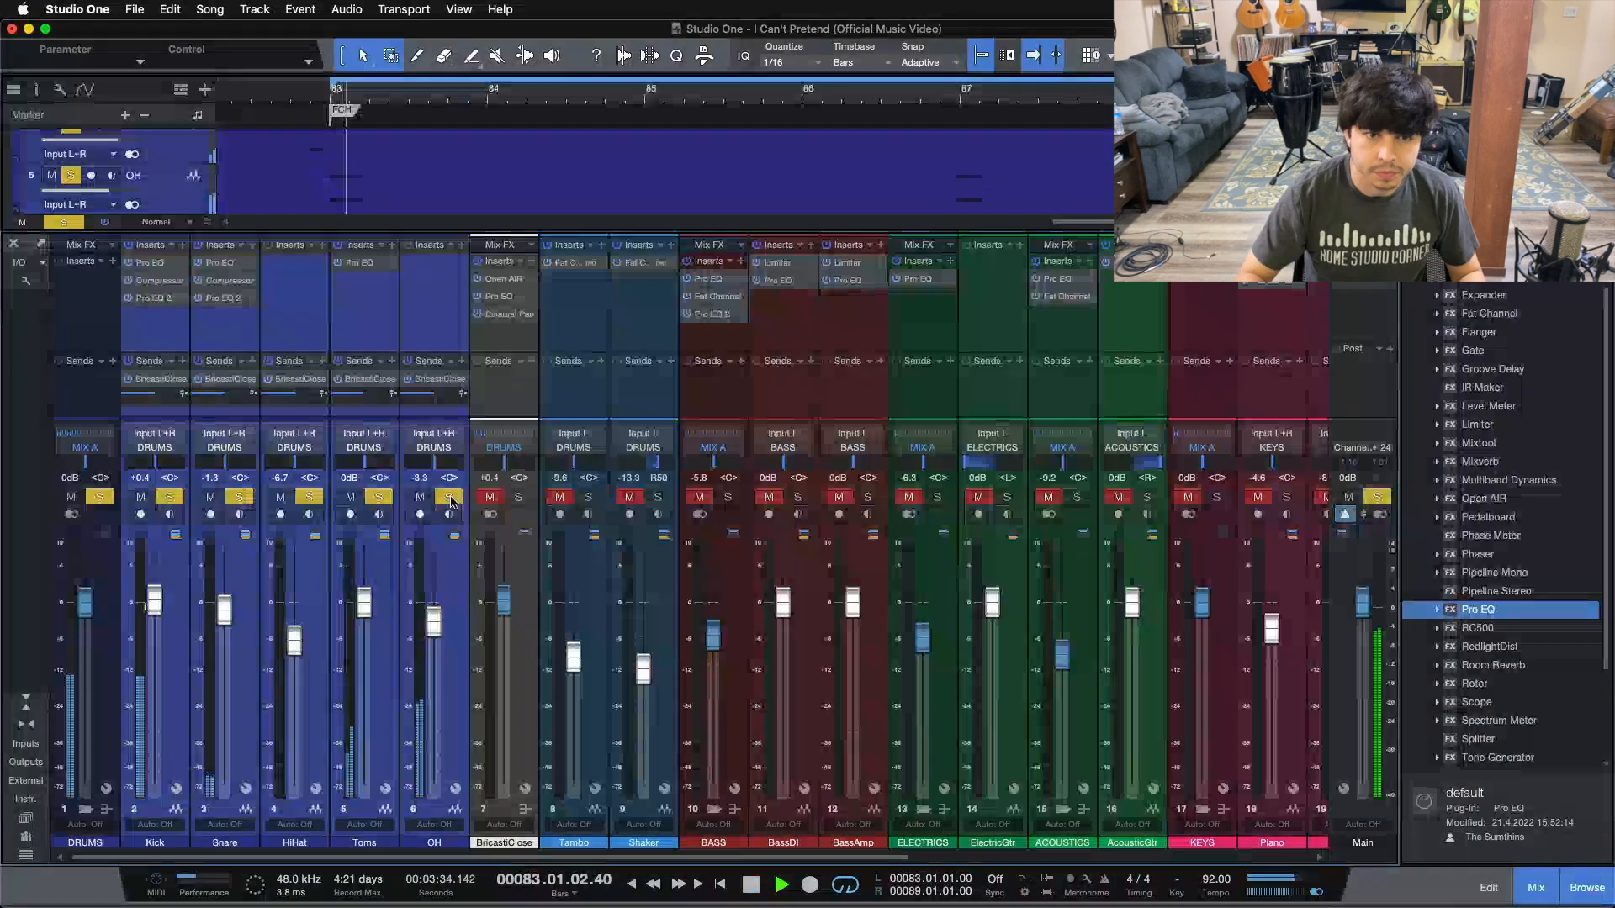
left_click(26, 702)
scroll(1013, 273, "up", 5)
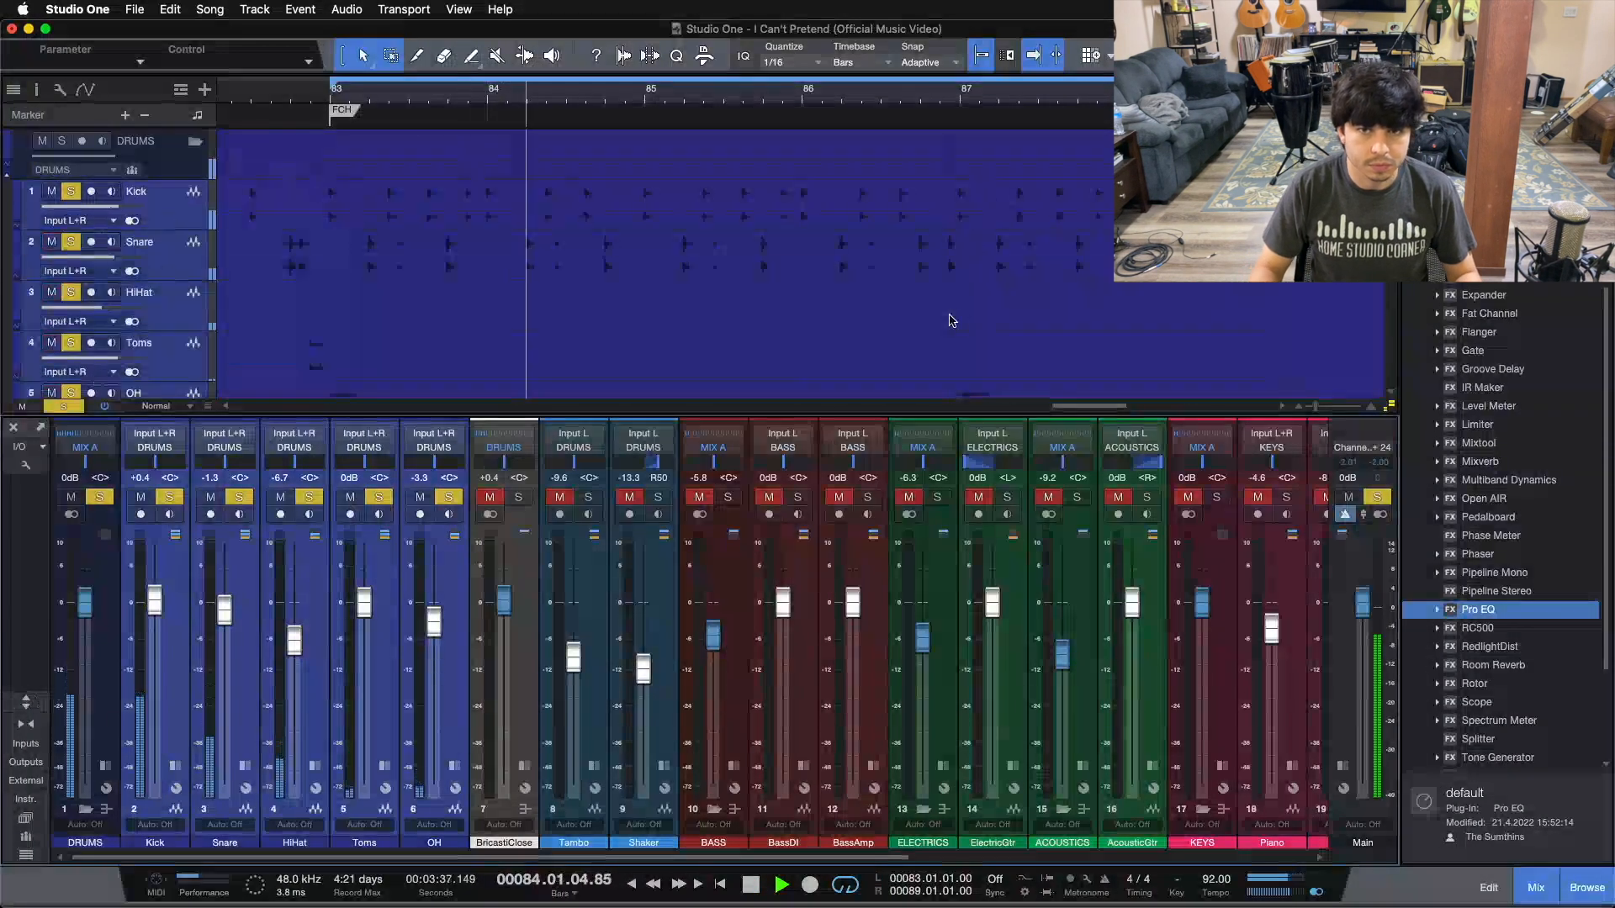
Toggle the BricastiClose solo to compare the soloed drums with and without the reverb, and clear all solos
left_click(520, 497)
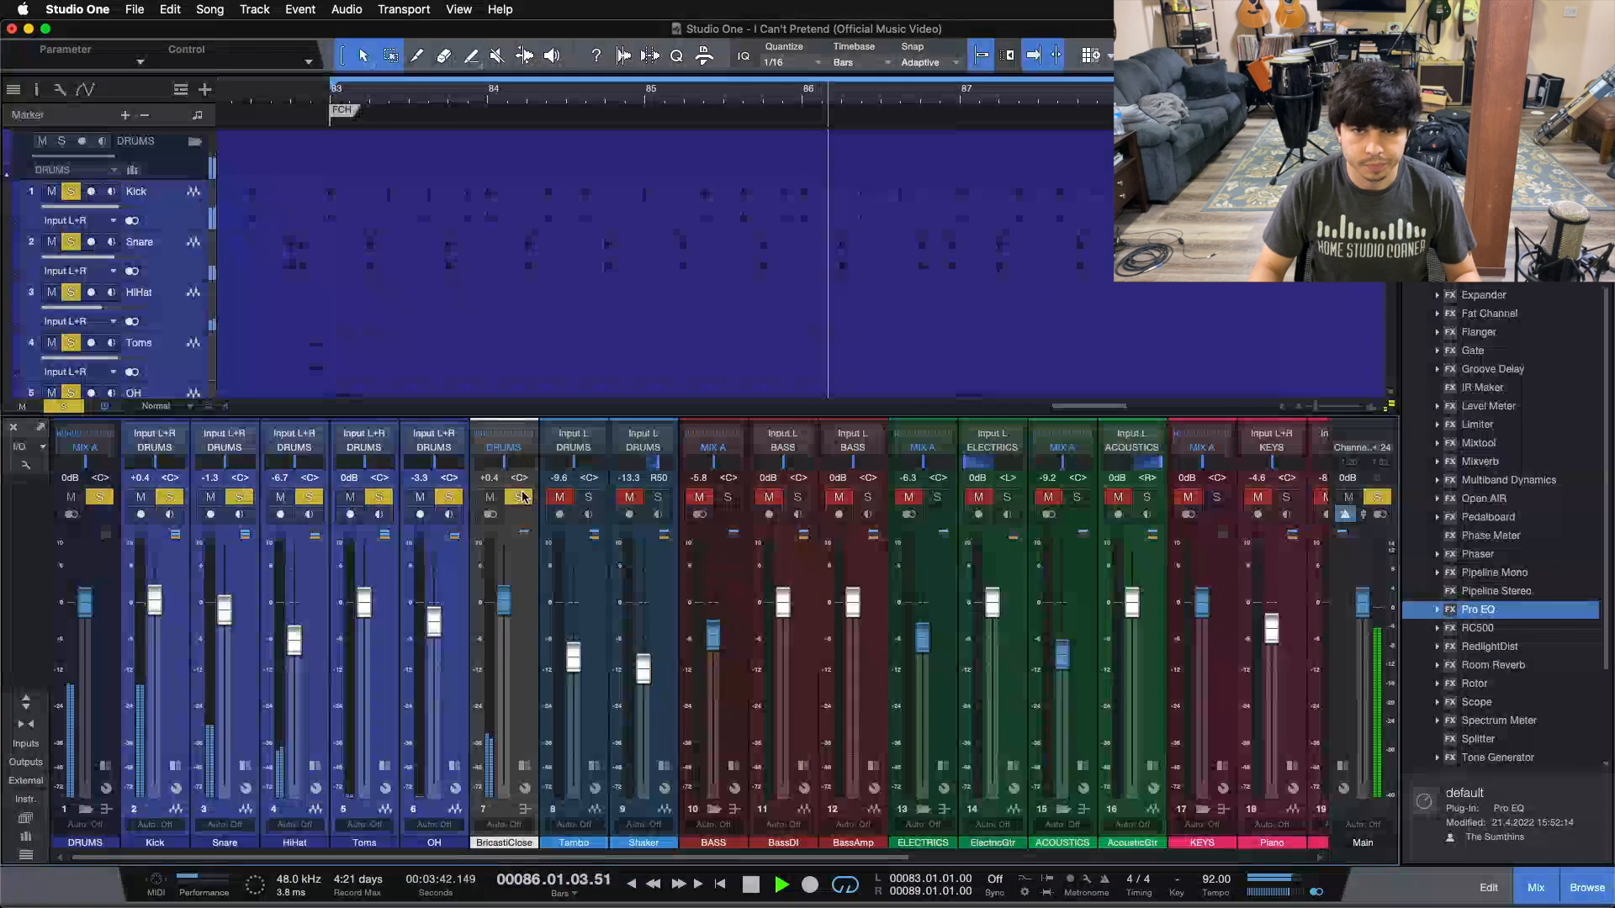
left_click(520, 497)
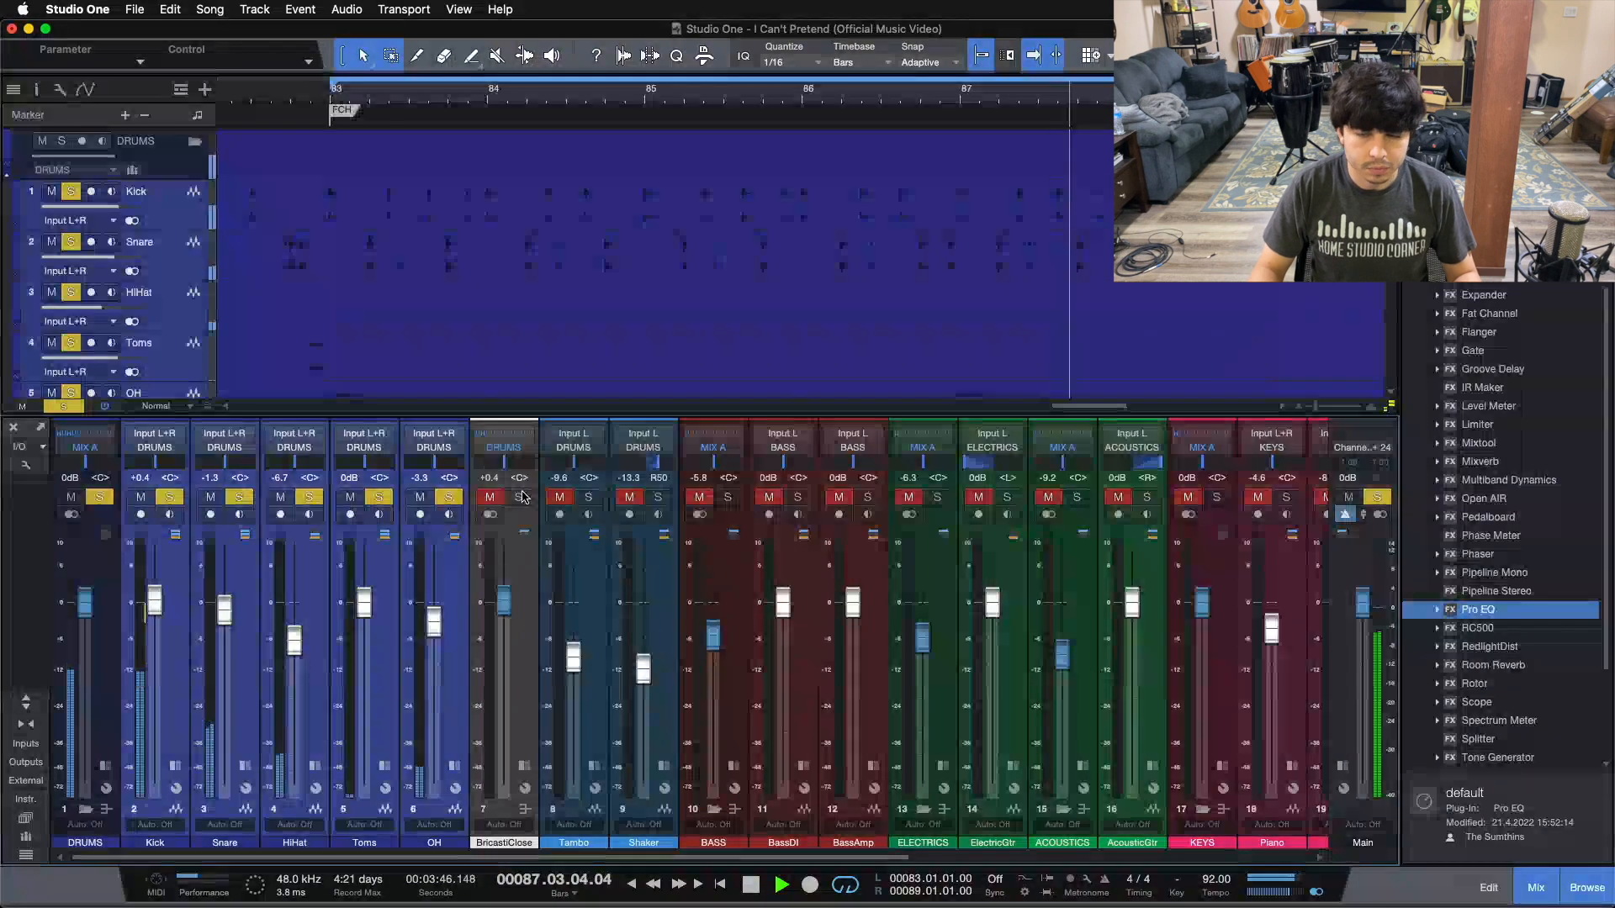
left_click(520, 497)
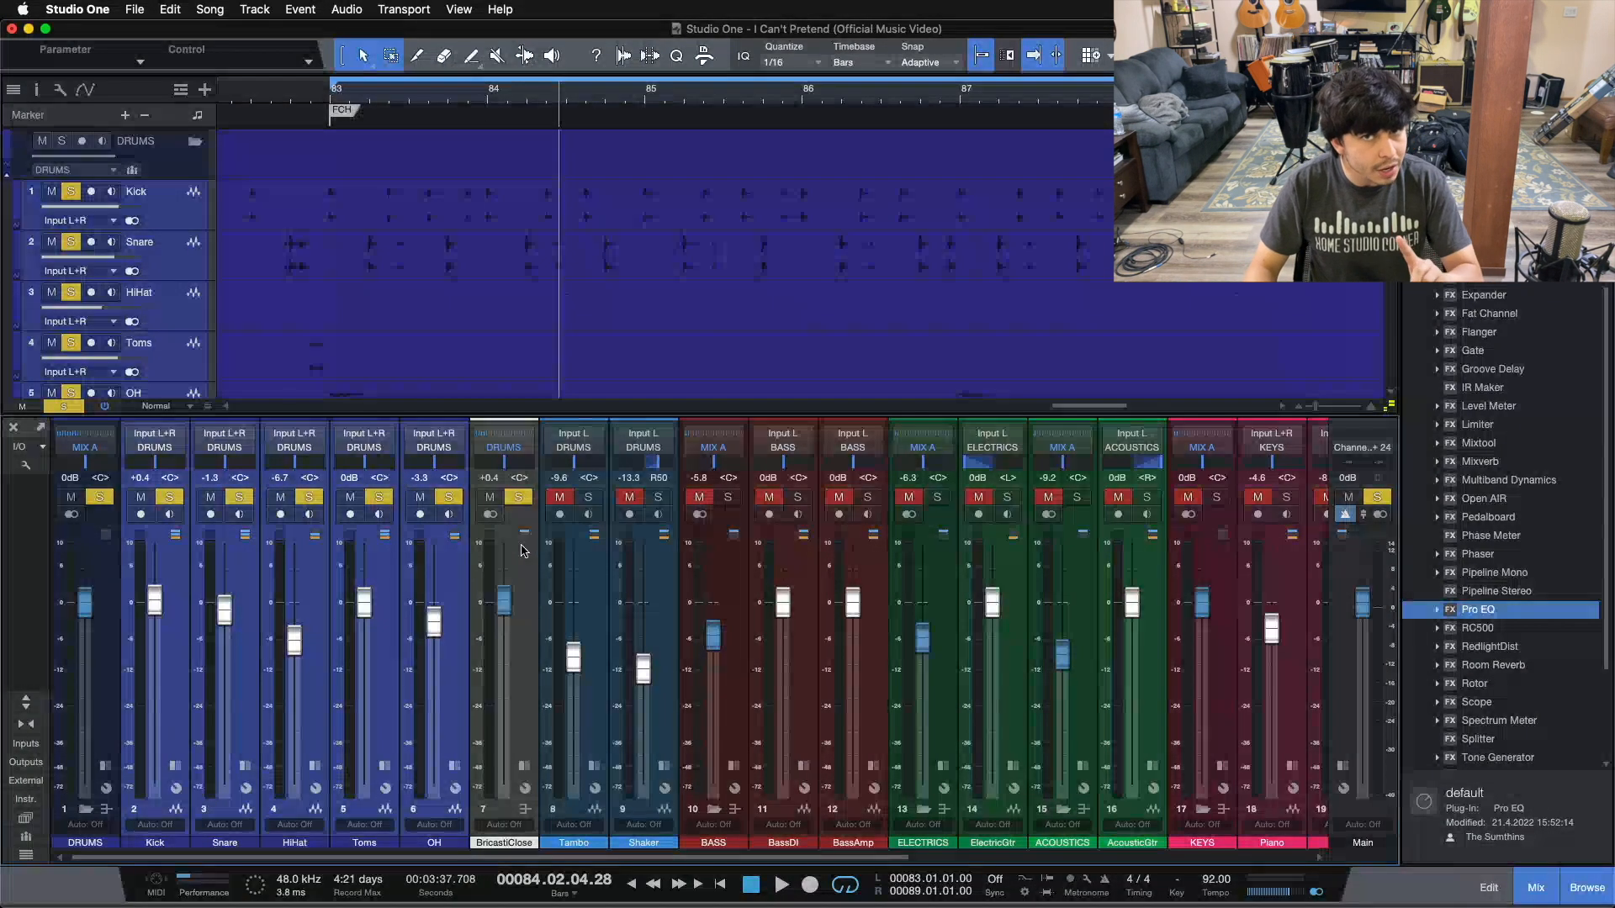
key("shift+s")
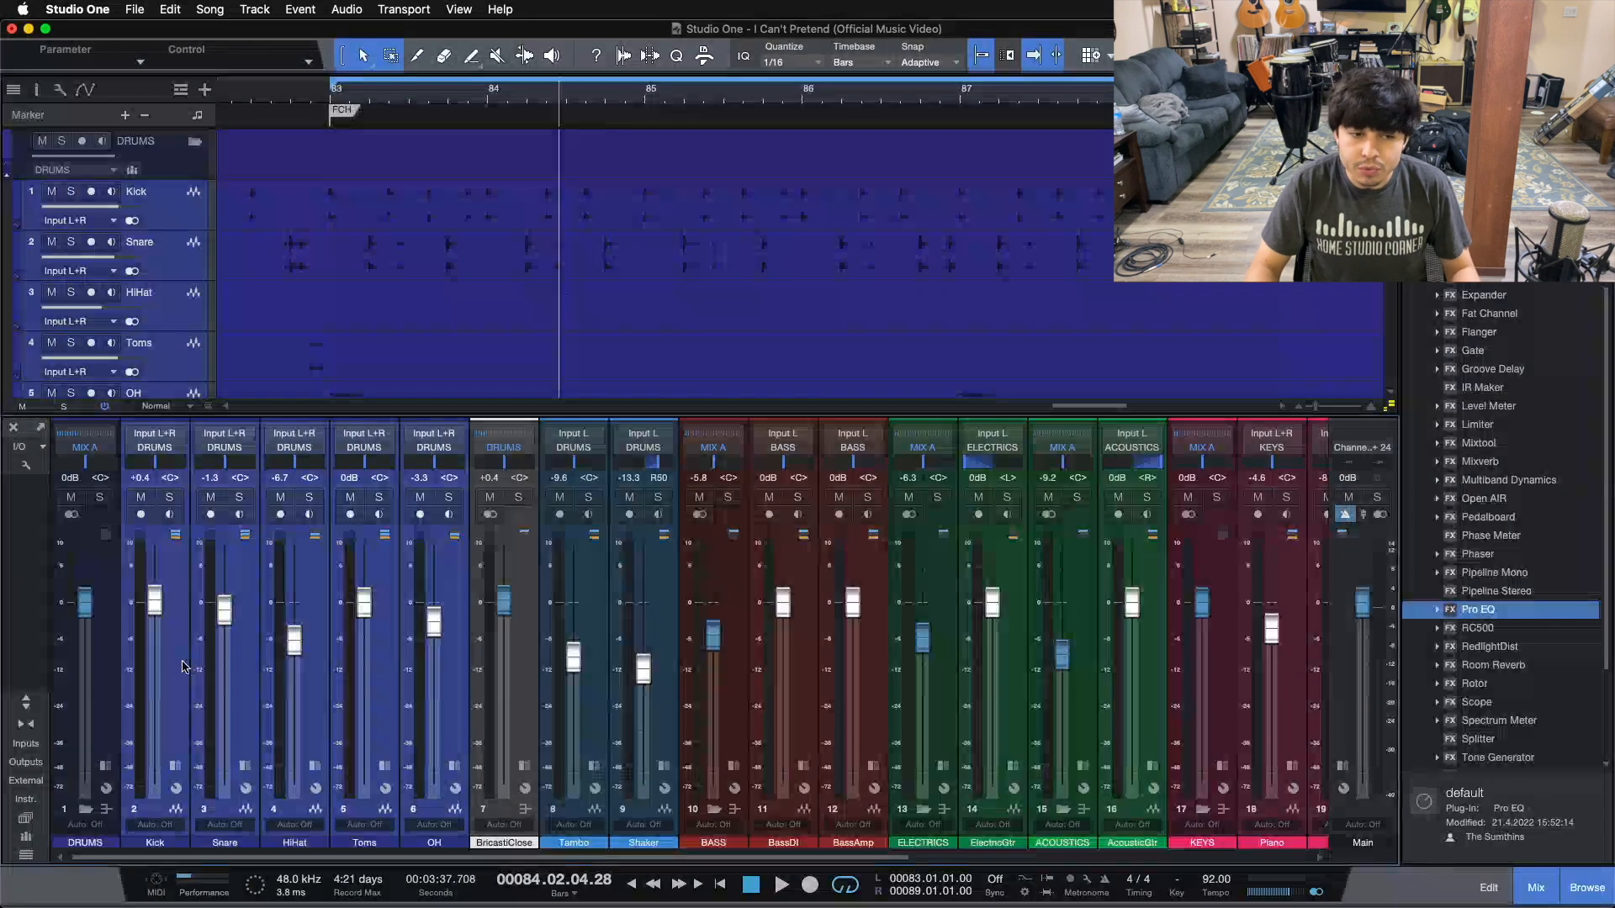
Expand the Kick channel, examine its Pro EQ and Pro EQ 2 inserts, and close the plug-in window
left_click(176, 765)
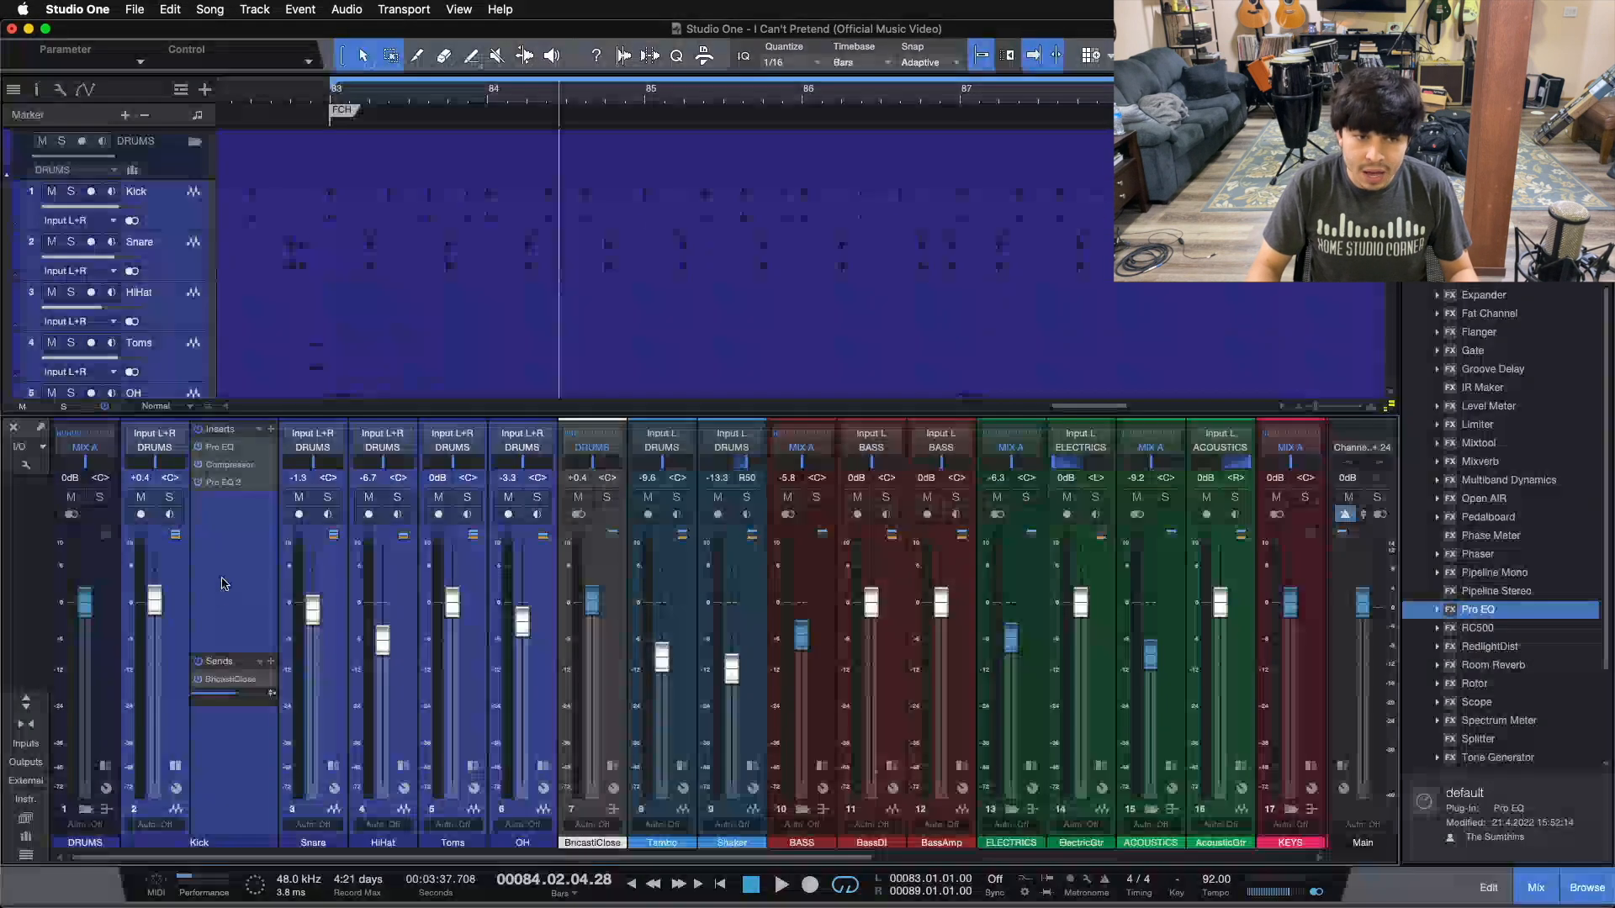
left_click(241, 450)
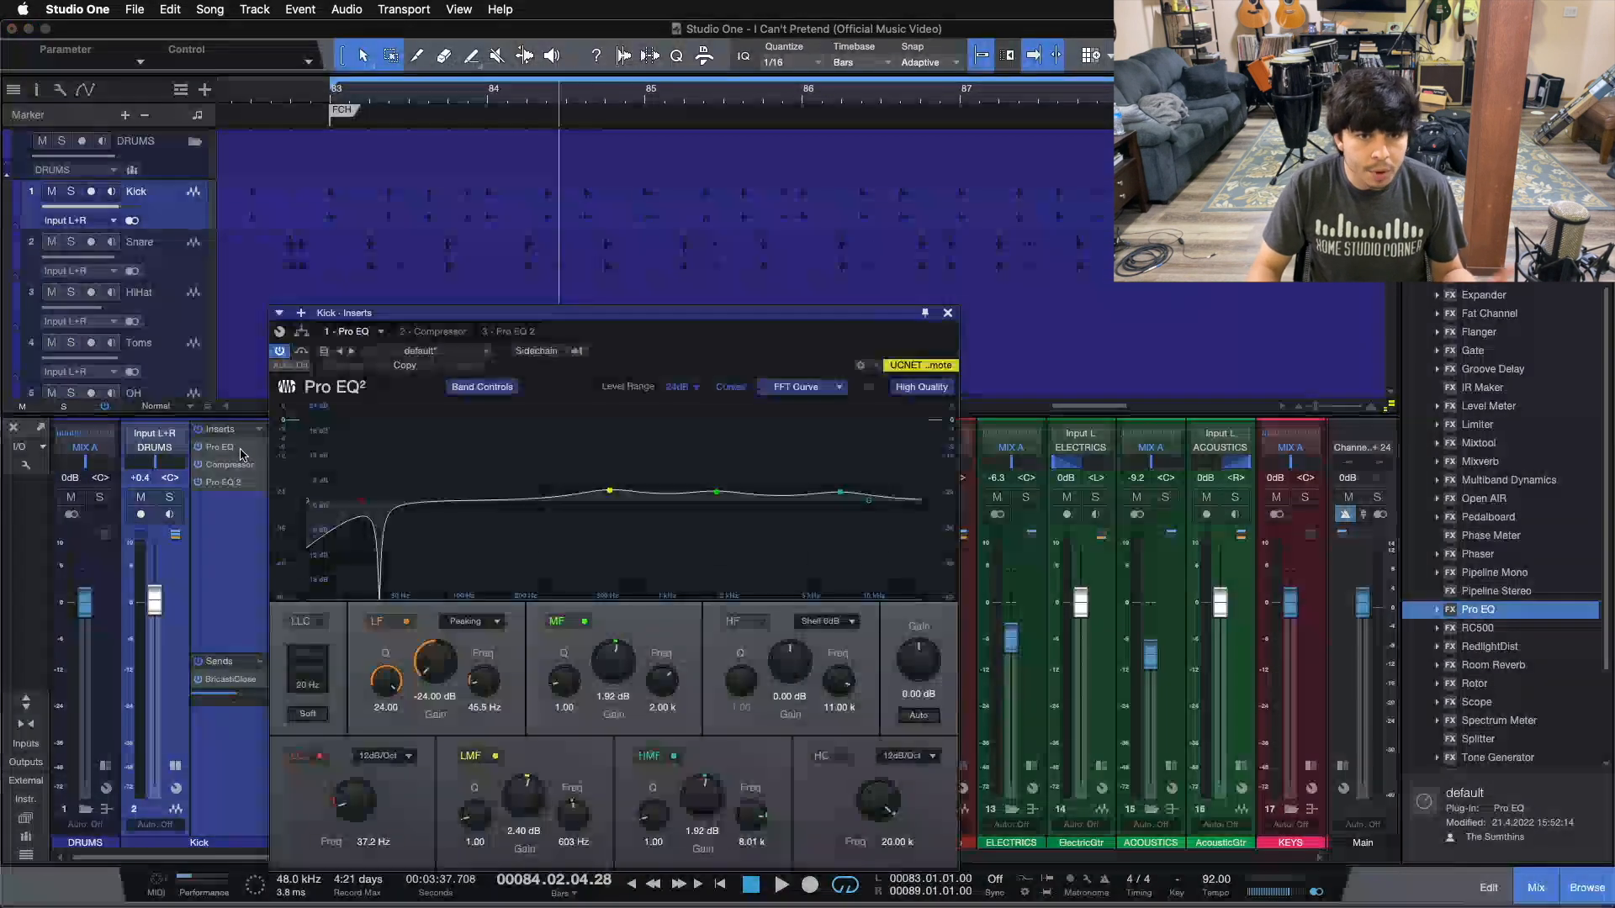
left_click(508, 332)
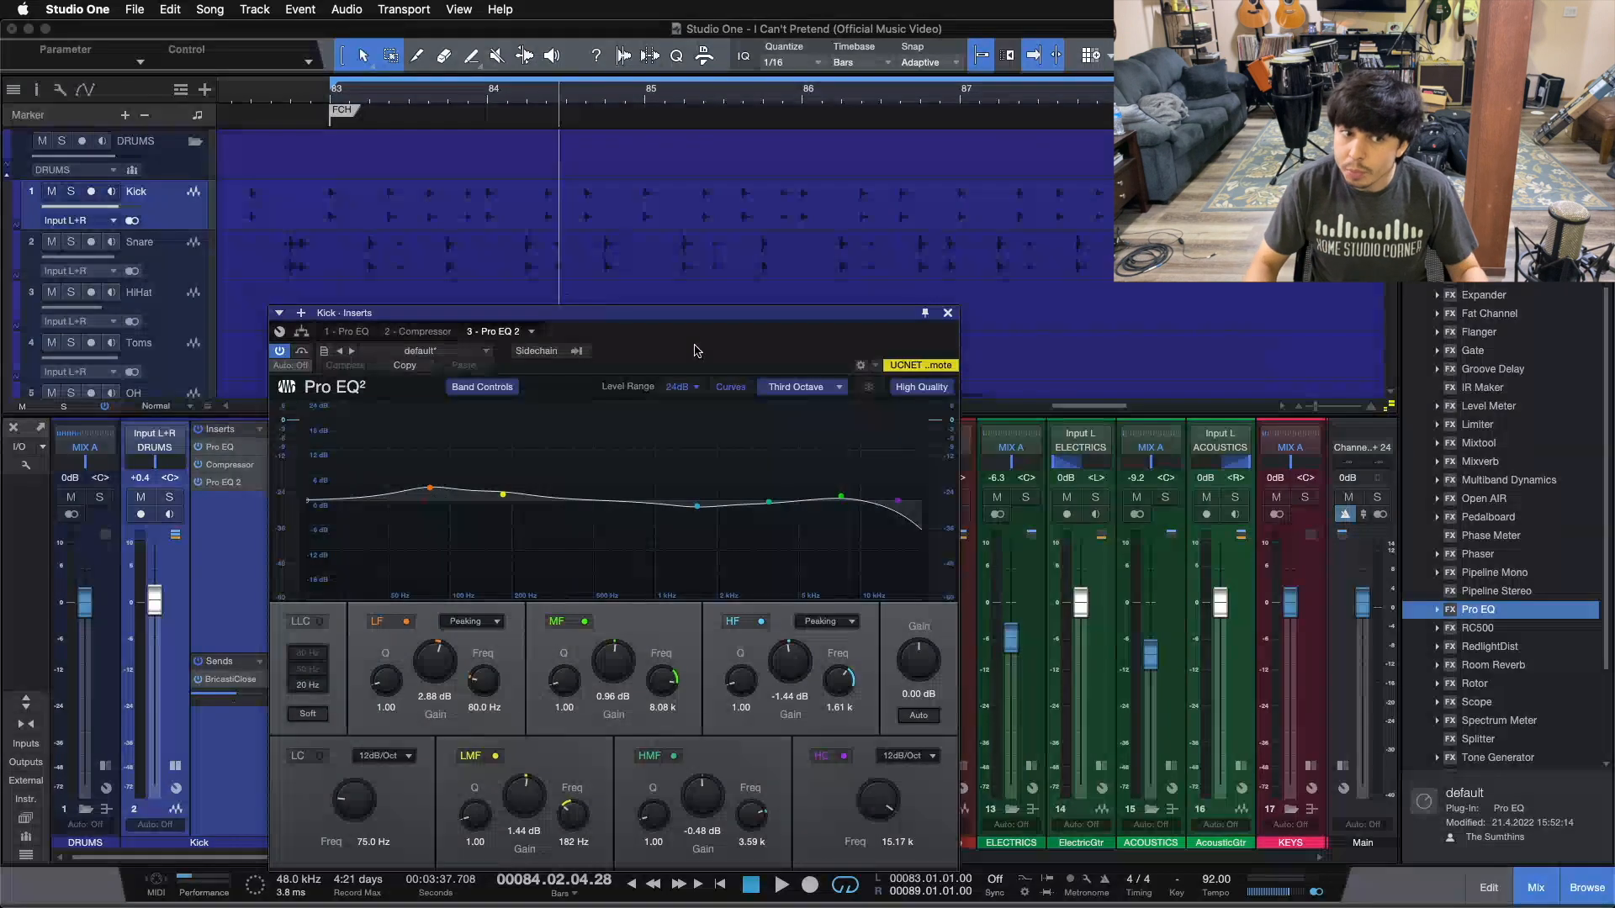
left_click(948, 313)
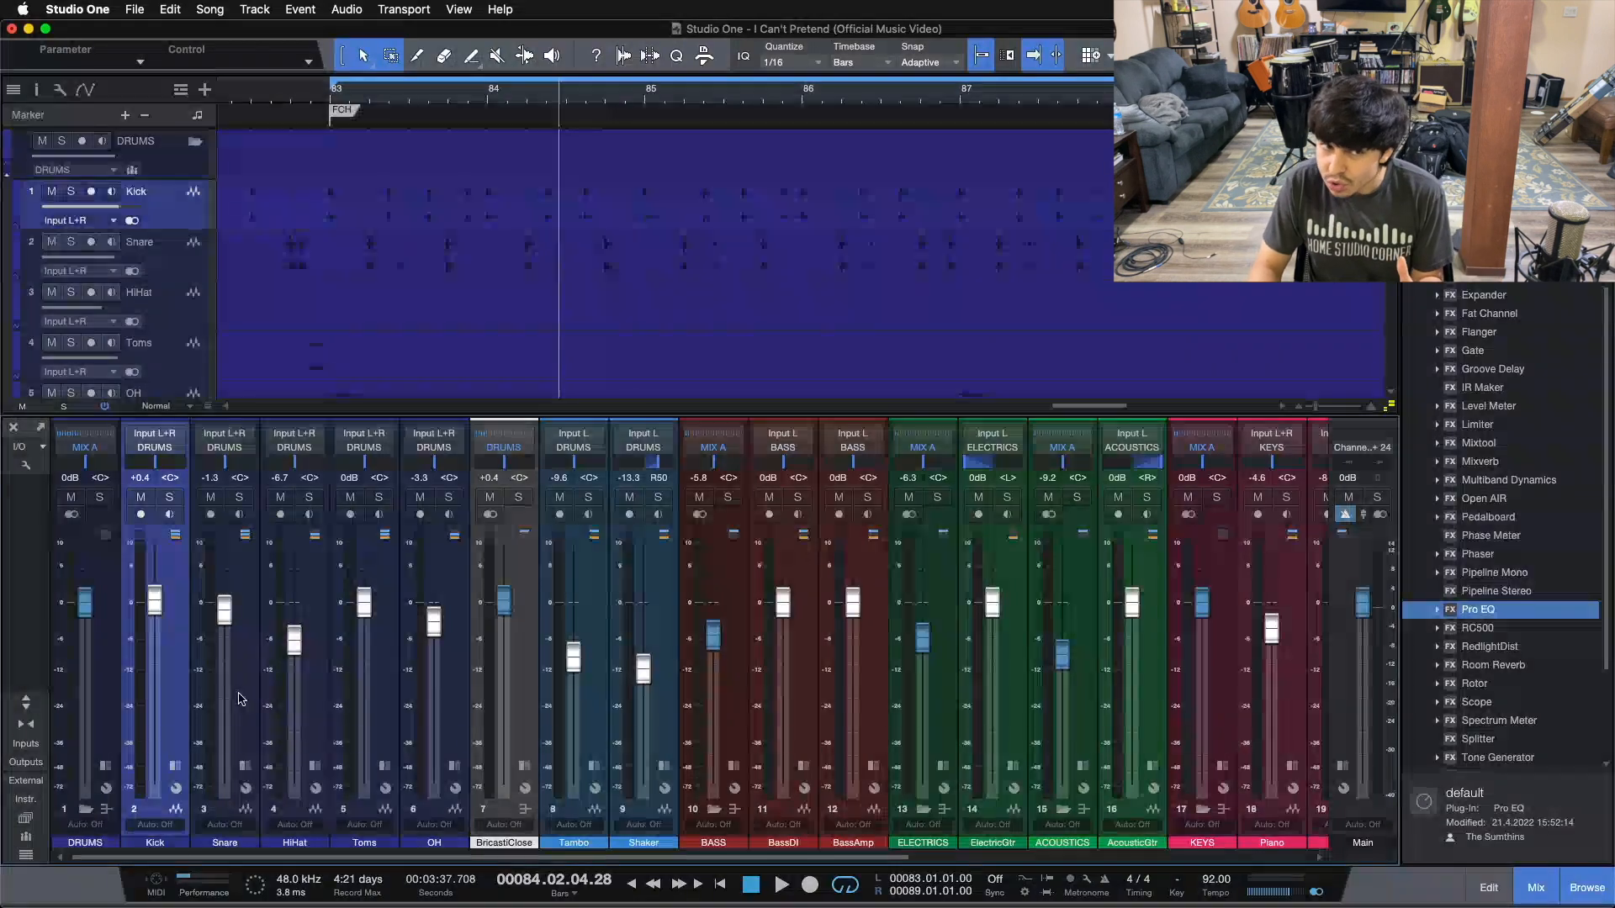
Expand the HiHat and OH channels to check their inserts, collapse both, and select the BricastiClose channel
left_click(314, 765)
left_click(317, 766)
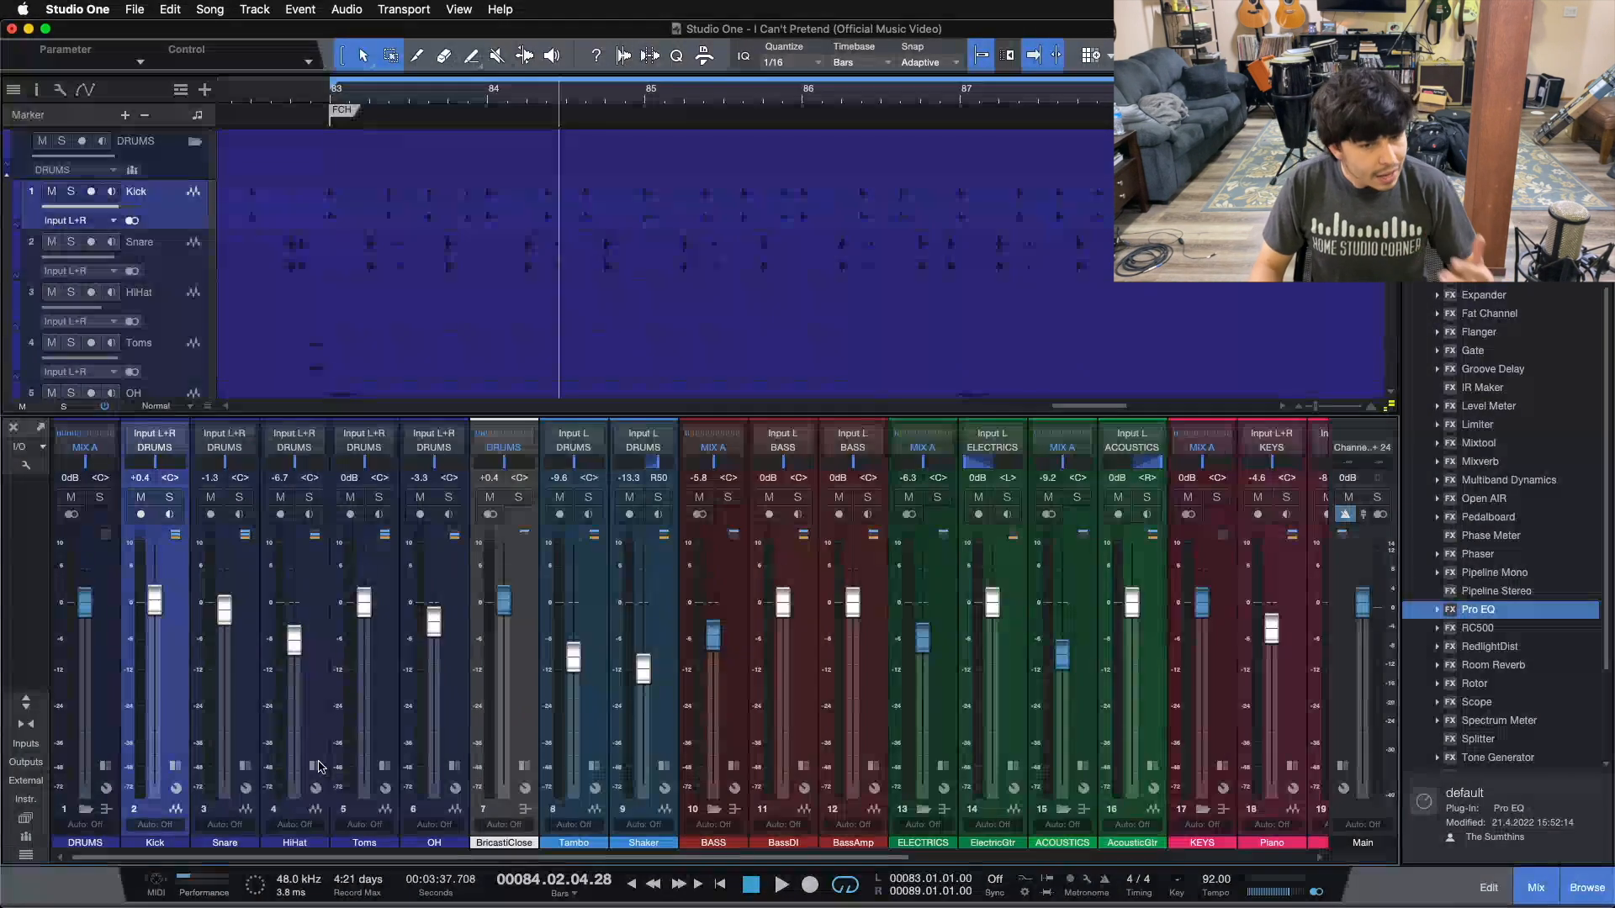
left_click(315, 765)
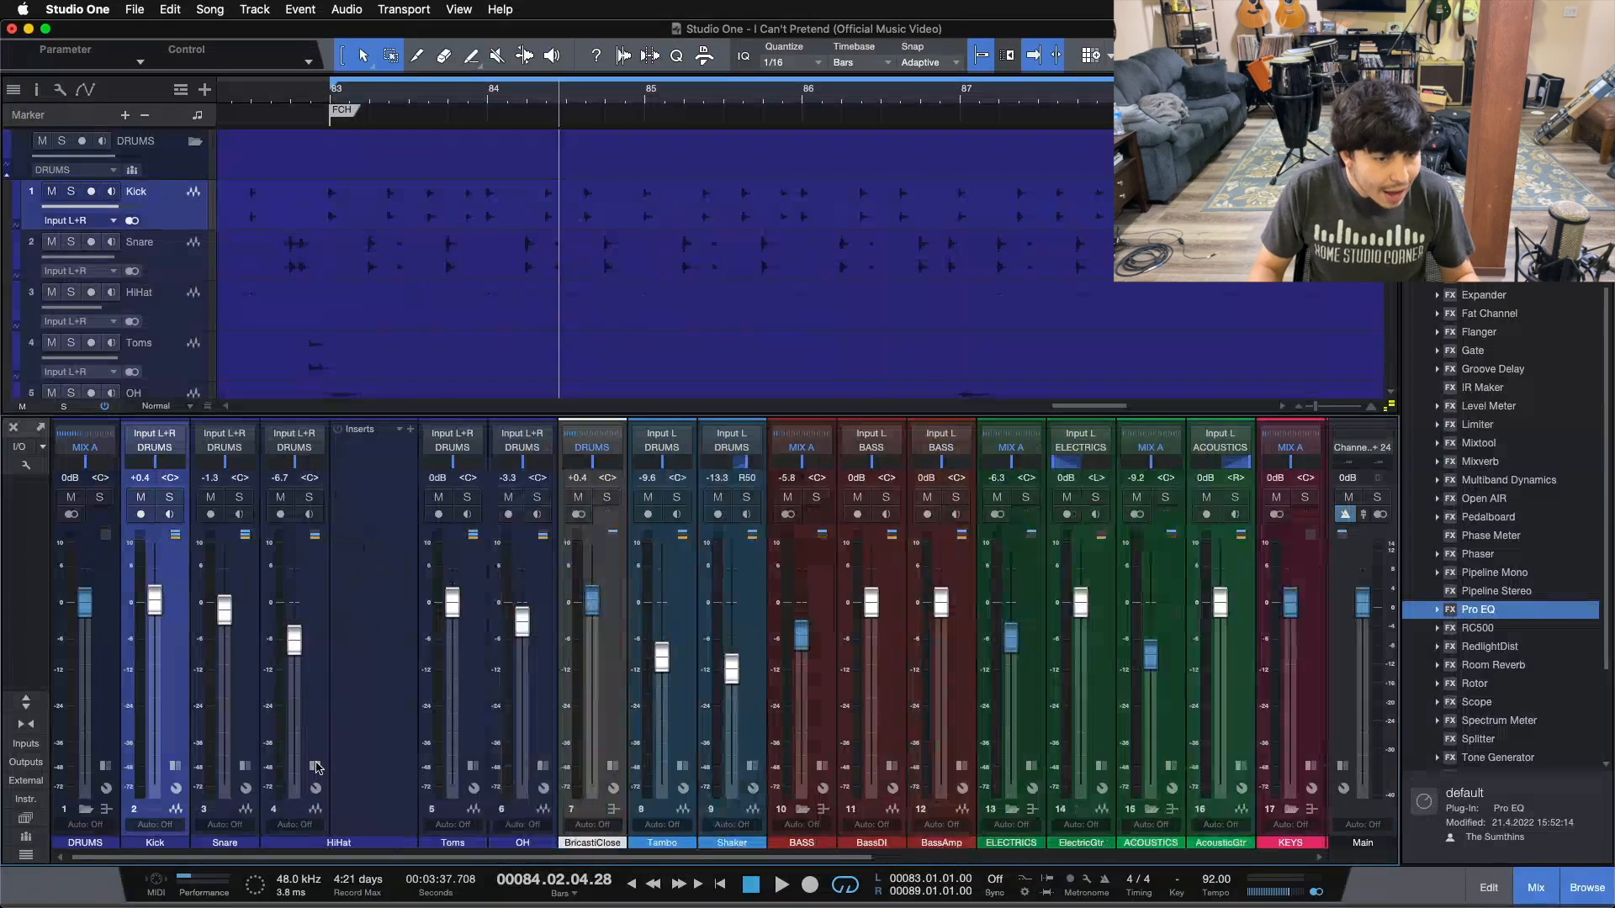
left_click(543, 765)
left_click(373, 602)
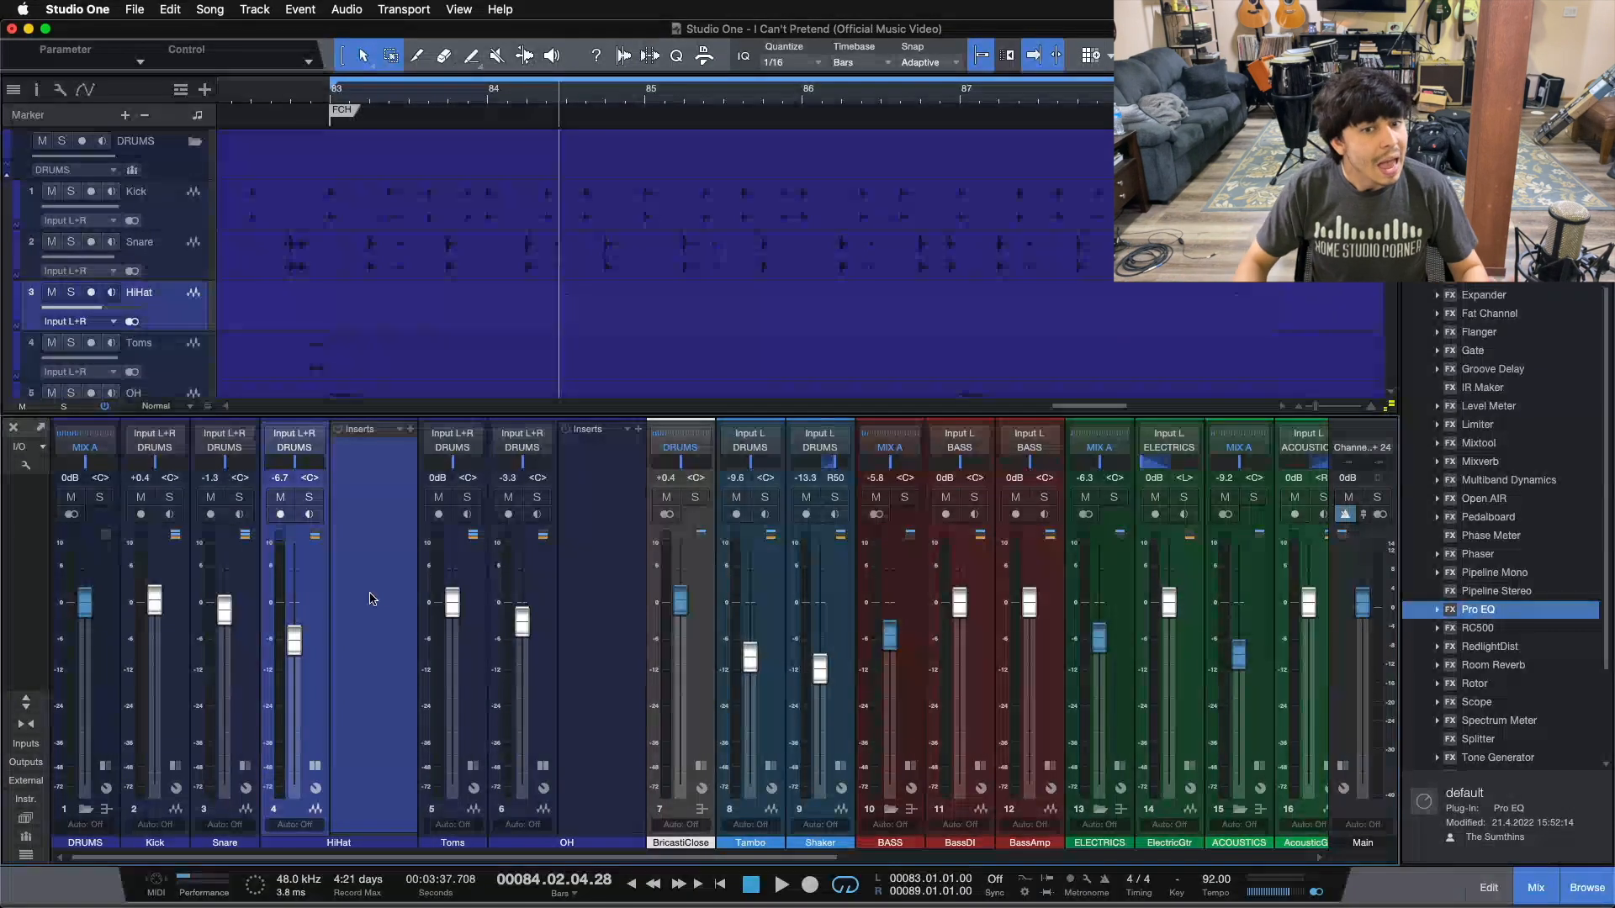
left_click(314, 765)
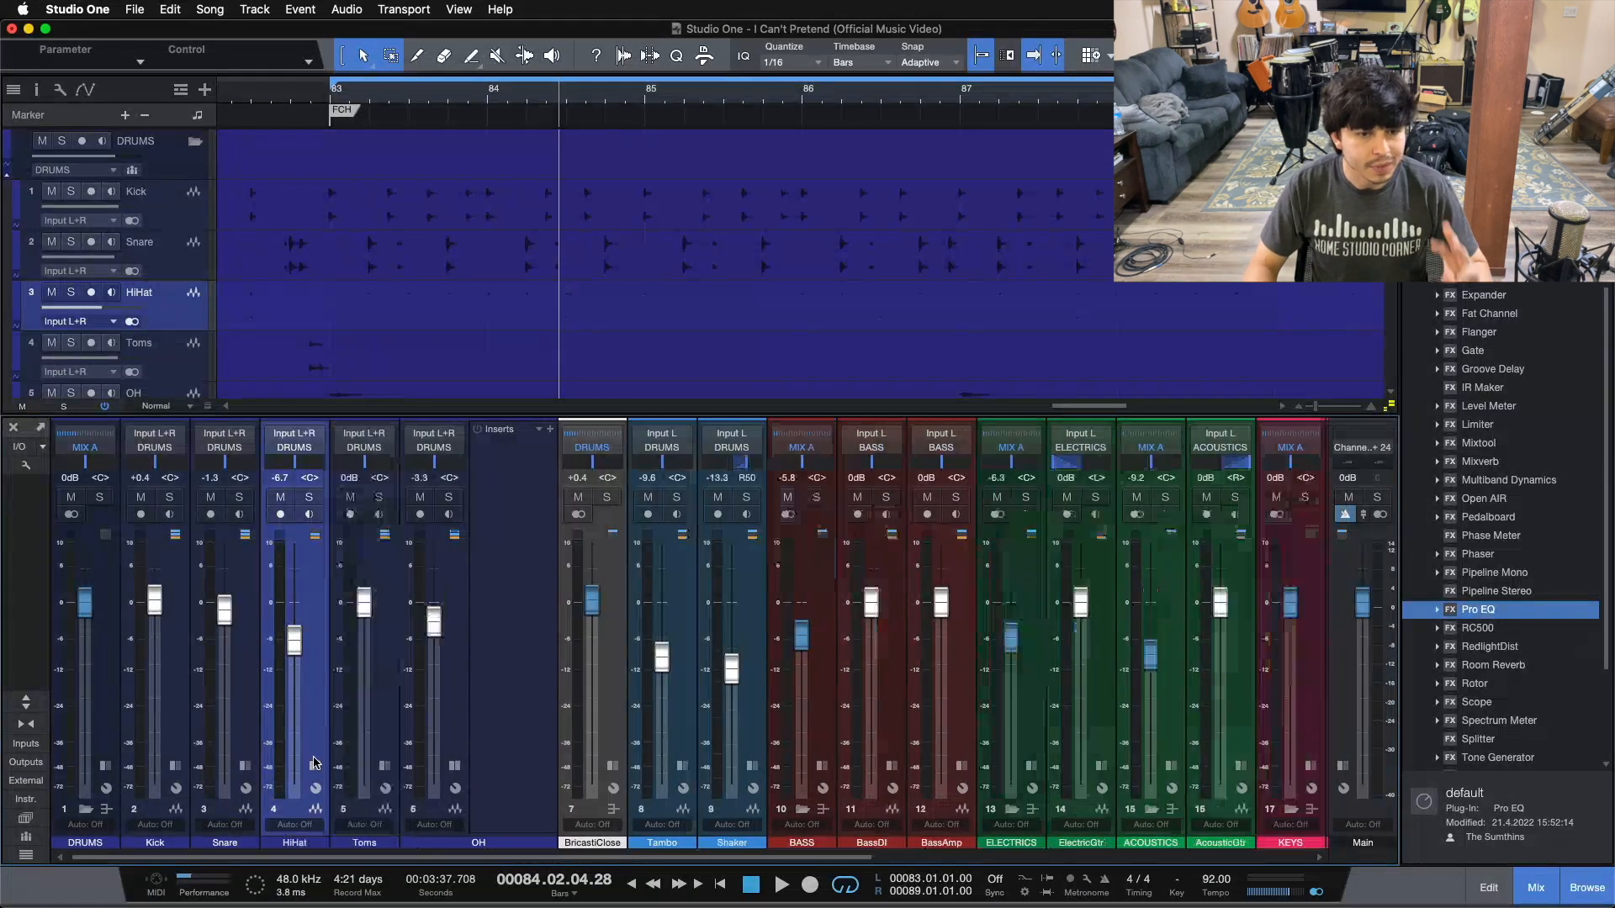
left_click(454, 765)
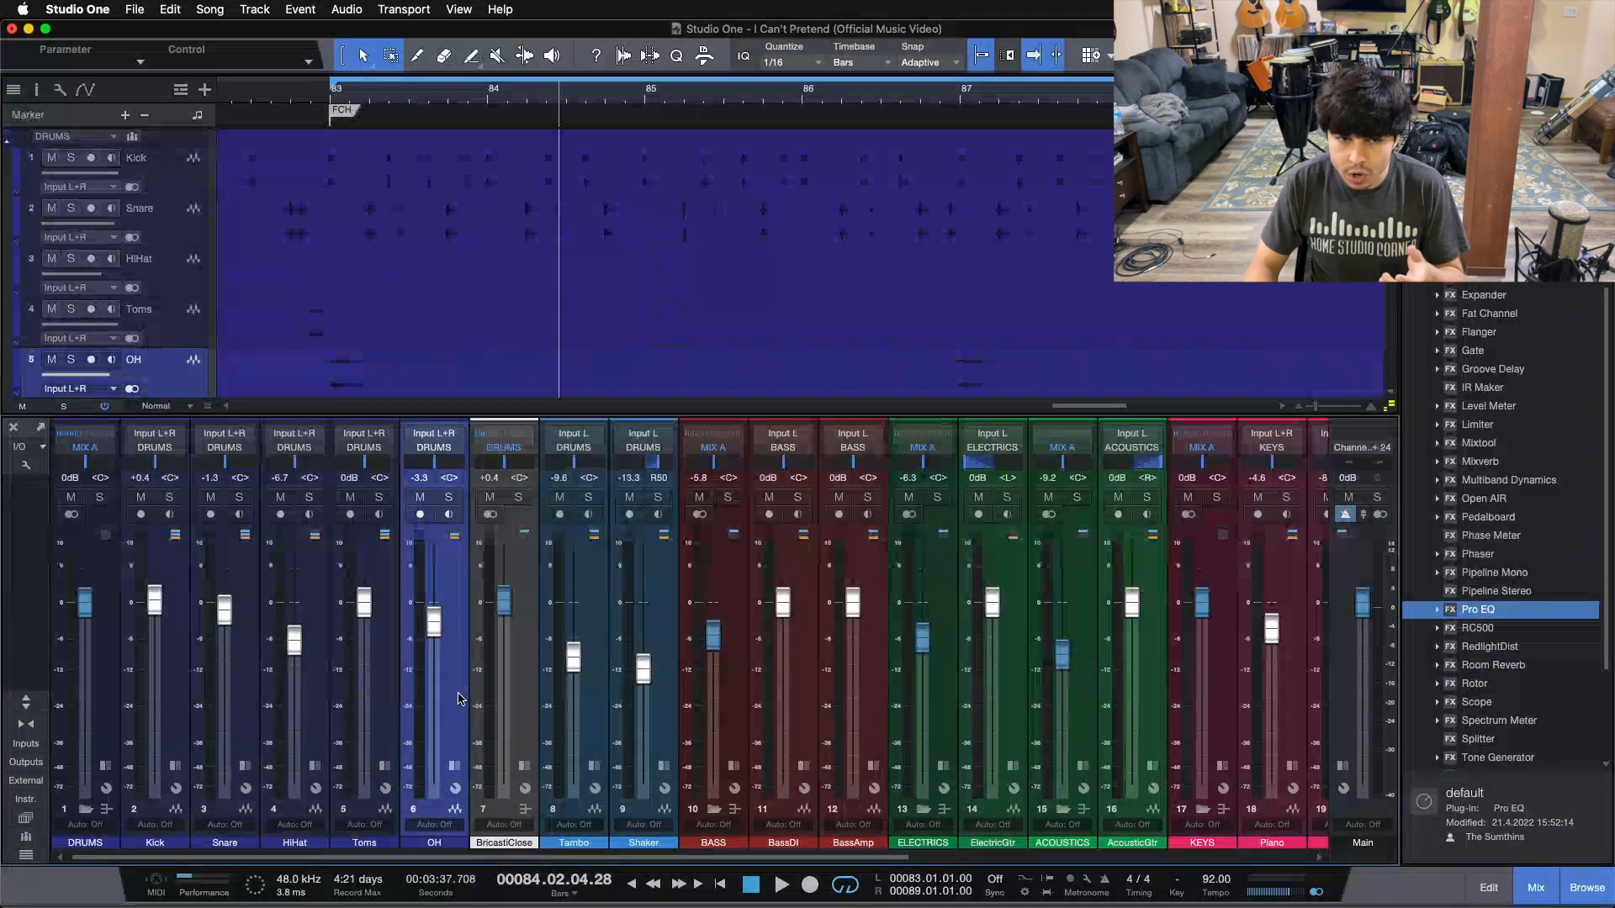
left_click(512, 648)
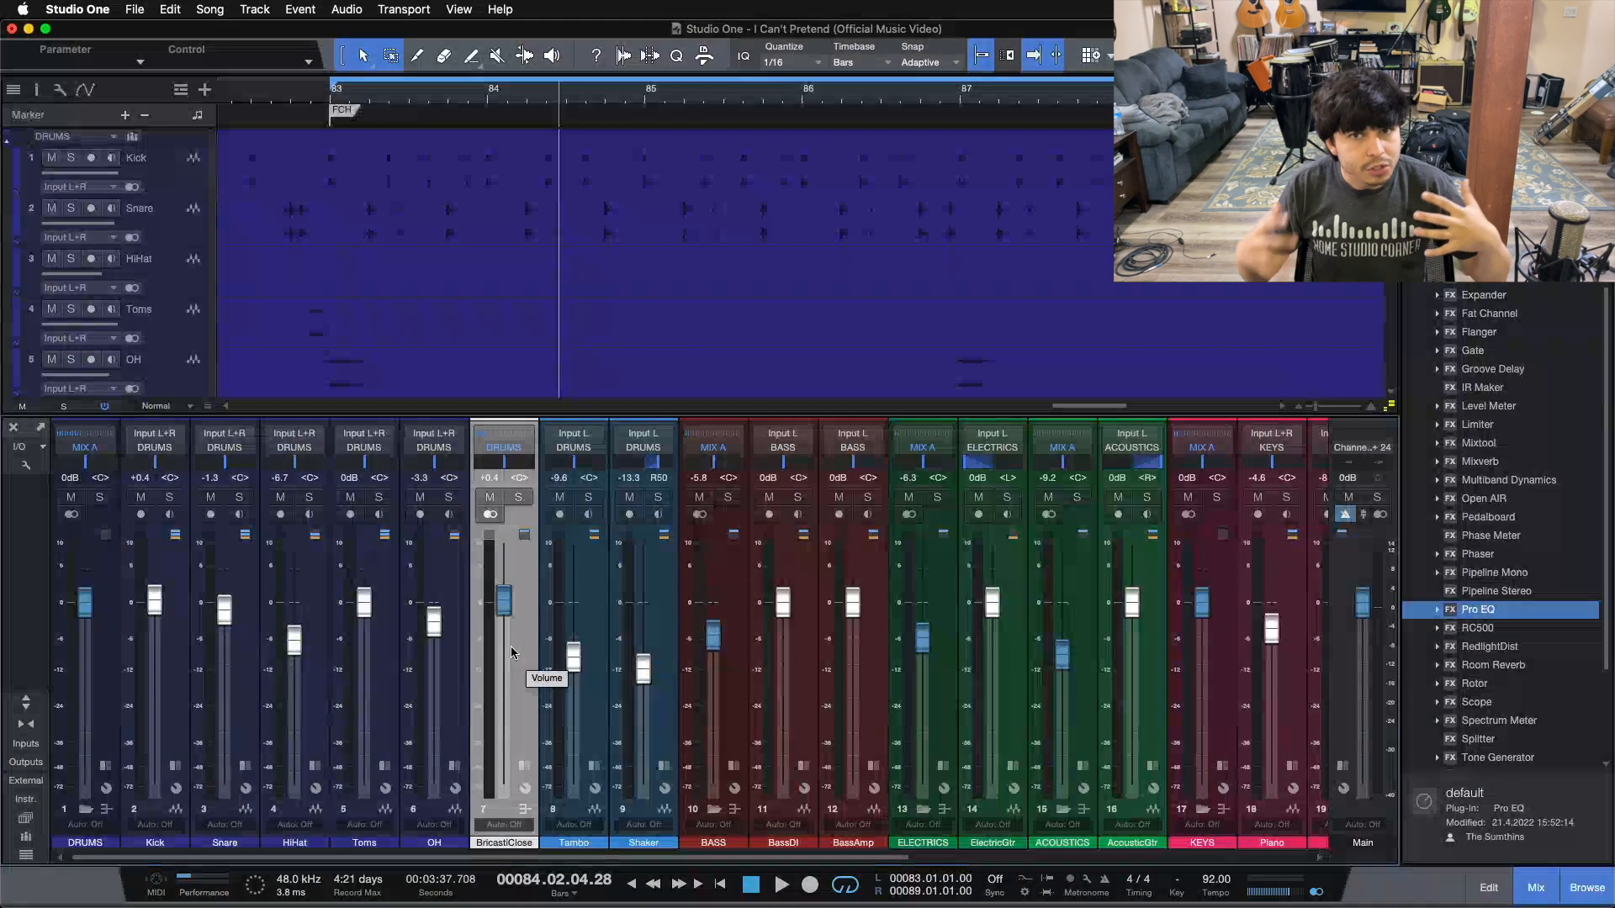